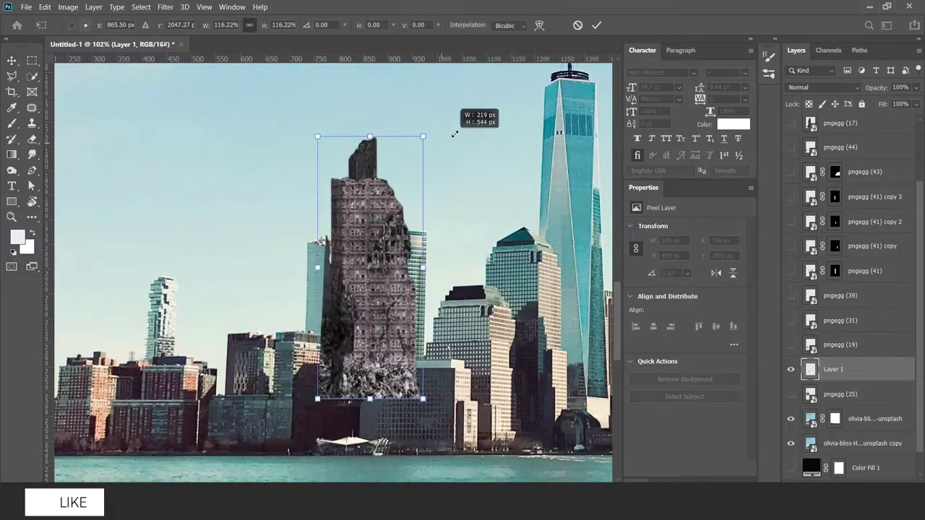
# Resize the first ruined tower to fit the skyline and brush away its base on the mask.
pyautogui.moveTo(454, 134)
pyautogui.mouseDown()
pyautogui.moveTo(433, 245)
pyautogui.moveTo(424, 248)
pyautogui.mouseUp()
pyautogui.press('Return')
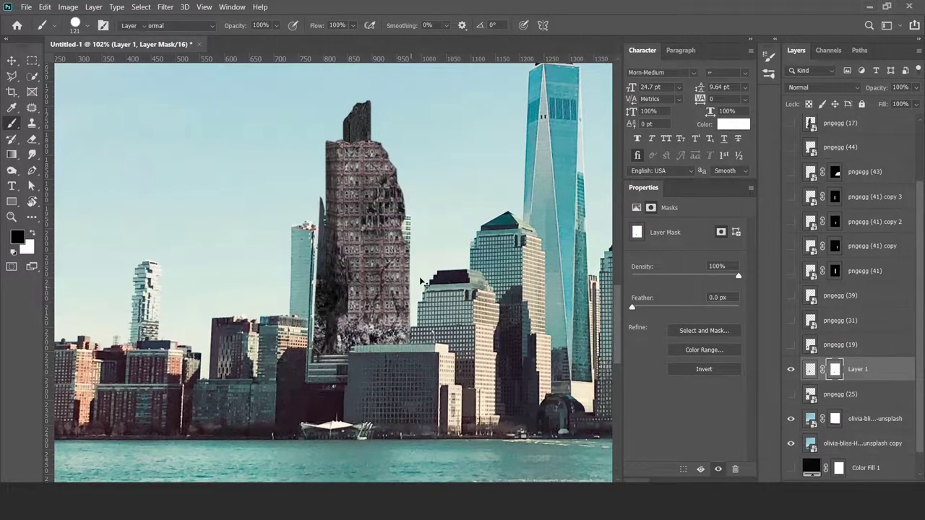
pyautogui.moveTo(375, 210); pyautogui.dragTo(508, 370)
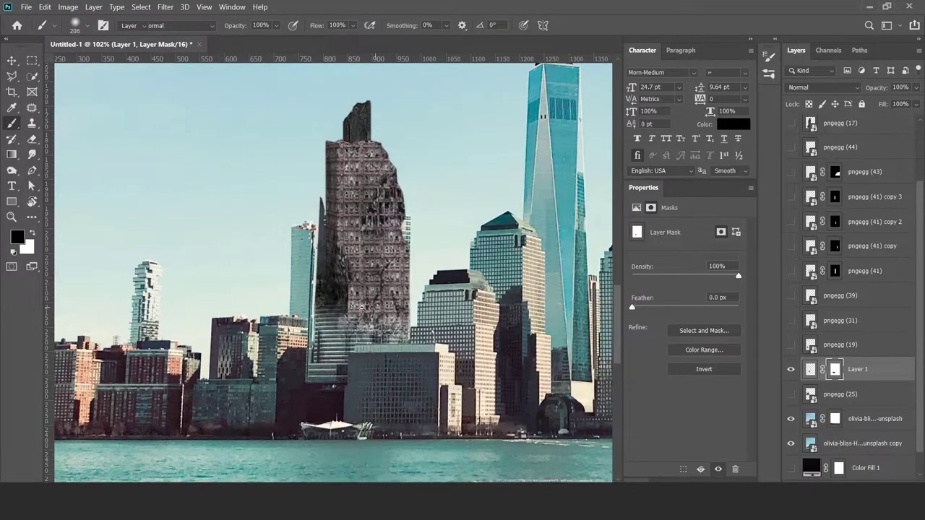
pyautogui.press('v')
pyautogui.hotkey('ctrl', '0')
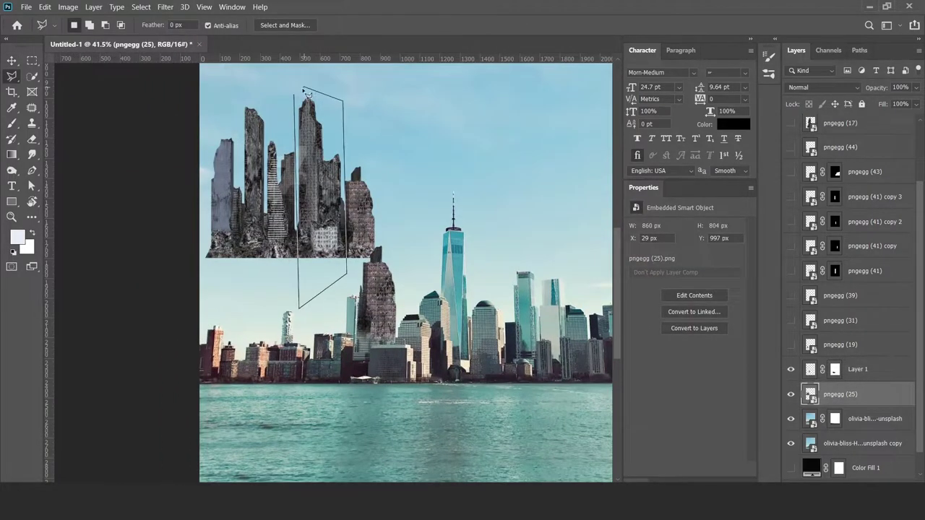
# Cut a second ruined tower onto Layer 2, lower it onto the skyline and mask it.
pyautogui.click(306, 92)
pyautogui.hotkey('ctrl', 'j')
pyautogui.click(790, 418)
pyautogui.press('v')
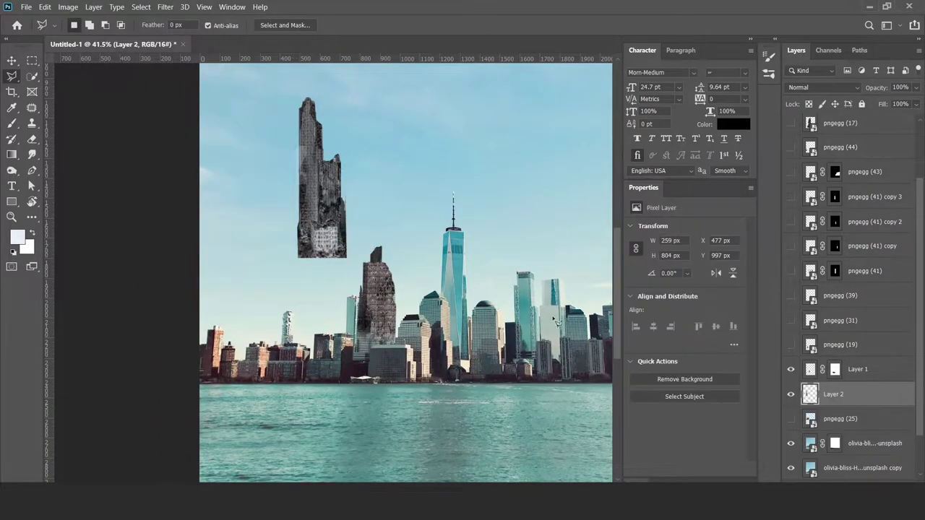
pyautogui.moveTo(300, 181); pyautogui.dragTo(282, 336)
pyautogui.click(282, 337)
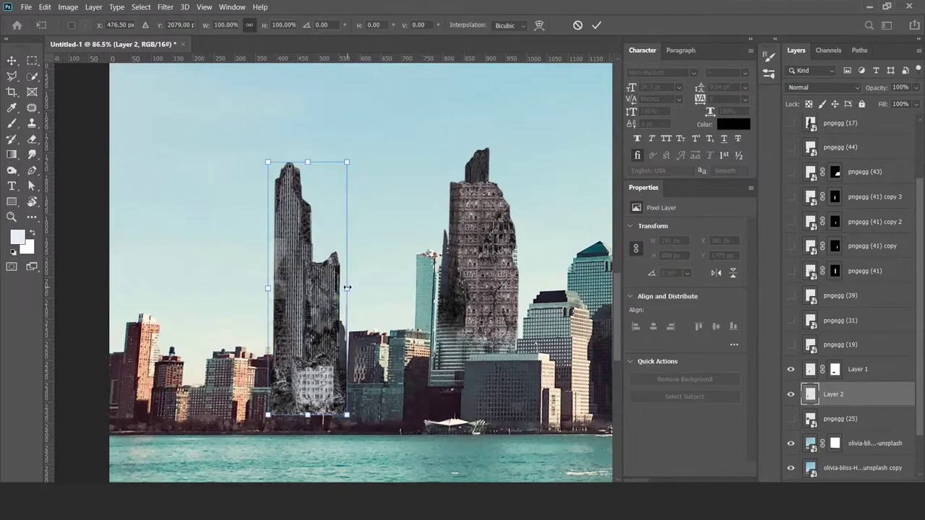
pyautogui.press('b')
pyautogui.press('d')
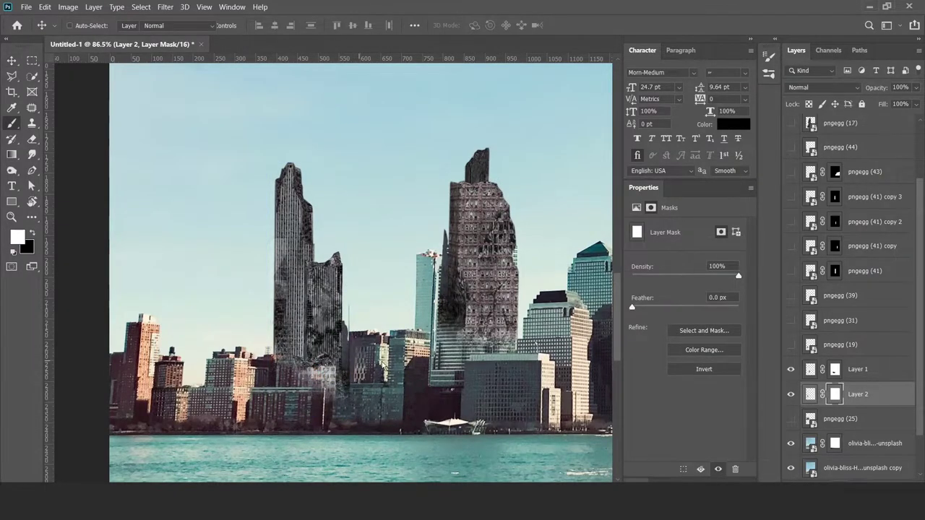
# Finish the left tower's transform and bring up the pngegg (25) ruined-building cluster for scaling.
pyautogui.hotkey('ctrl', 't')
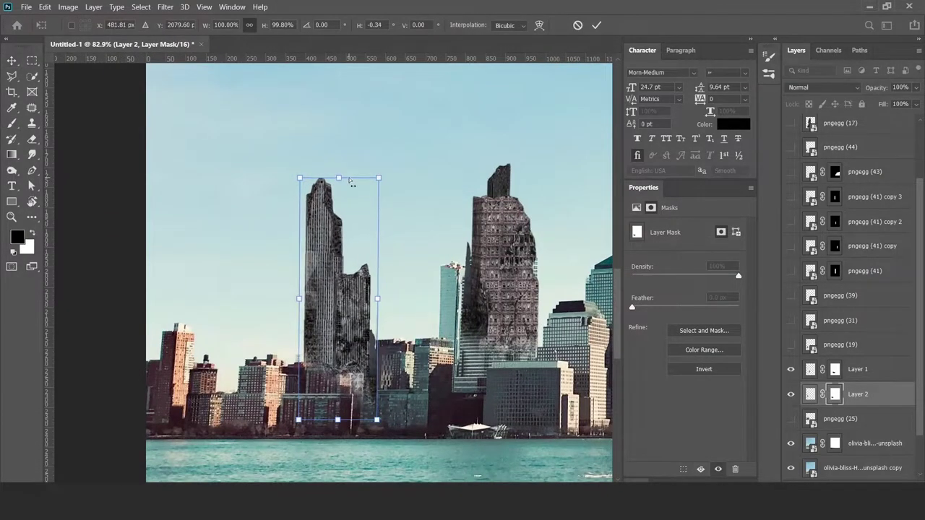
pyautogui.press('Return')
pyautogui.scroll(-3, 331, 188)
pyautogui.click(790, 418)
pyautogui.click(839, 418)
pyautogui.hotkey('ctrl', 't')
# Lower the pngegg (25) cluster onto the skyline and paint its left part back through the mask.
pyautogui.moveTo(339, 173); pyautogui.dragTo(326, 310)
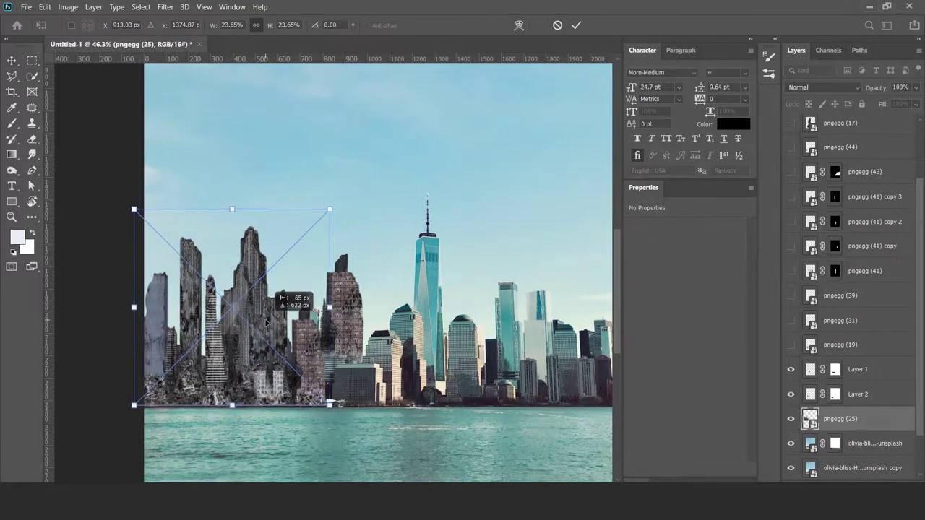
pyautogui.press('Return')
pyautogui.press('b')
pyautogui.moveTo(155, 339); pyautogui.dragTo(200, 357)
# Shrink the left buildings to about 64%.
pyautogui.hotkey('ctrl', 't')
pyautogui.moveTo(277, 250)
pyautogui.mouseDown()
pyautogui.moveTo(222, 327)
pyautogui.moveTo(231, 334)
pyautogui.mouseUp()
pyautogui.press('Return')
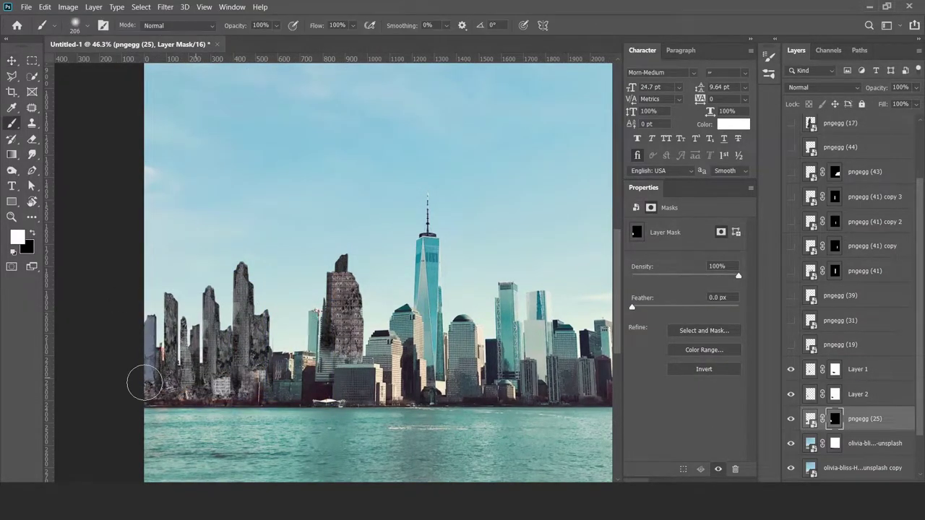
pyautogui.scroll(1, 251, 406)
# Adjust the left buildings' transform again and ready the brush for the pngegg (19) sci-fi tower mask.
pyautogui.hotkey('ctrl', 't')
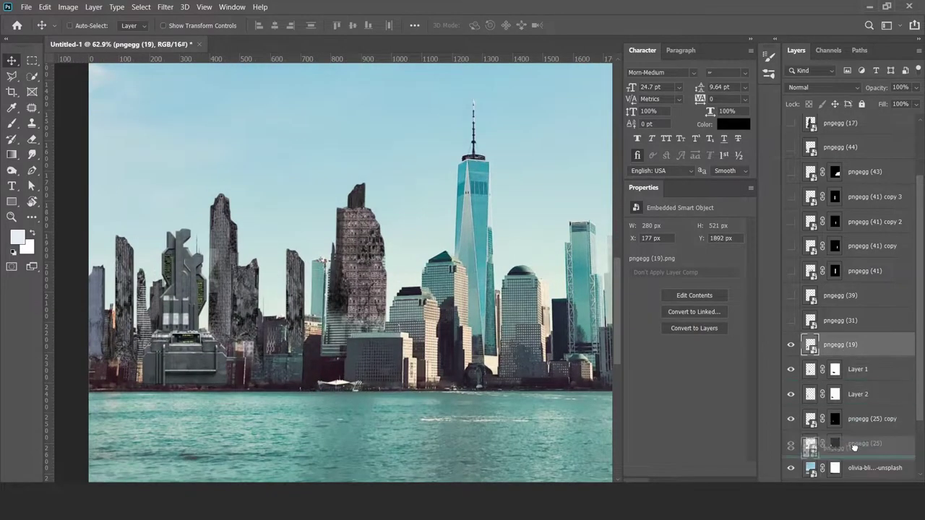
pyautogui.scroll(1, 300, 347)
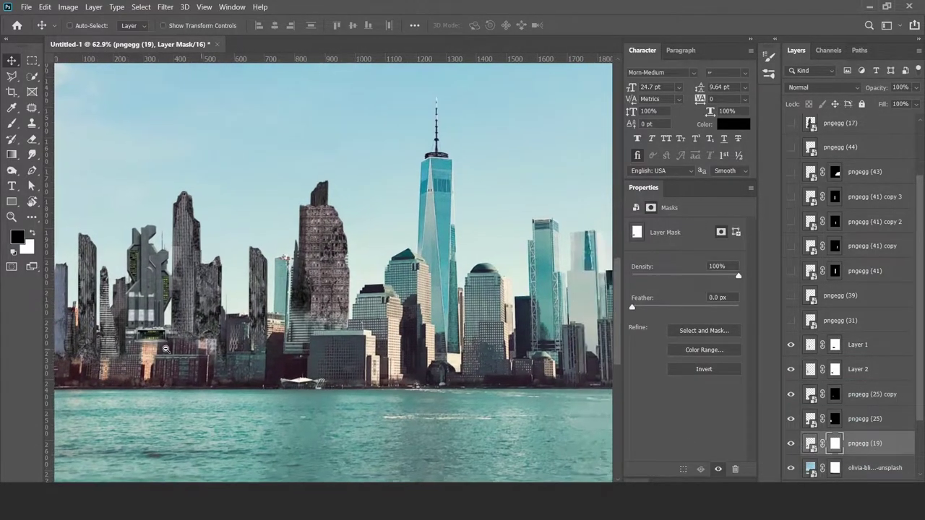
pyautogui.scroll(1, 300, 347)
pyautogui.scroll(1, 299, 347)
pyautogui.press('b')
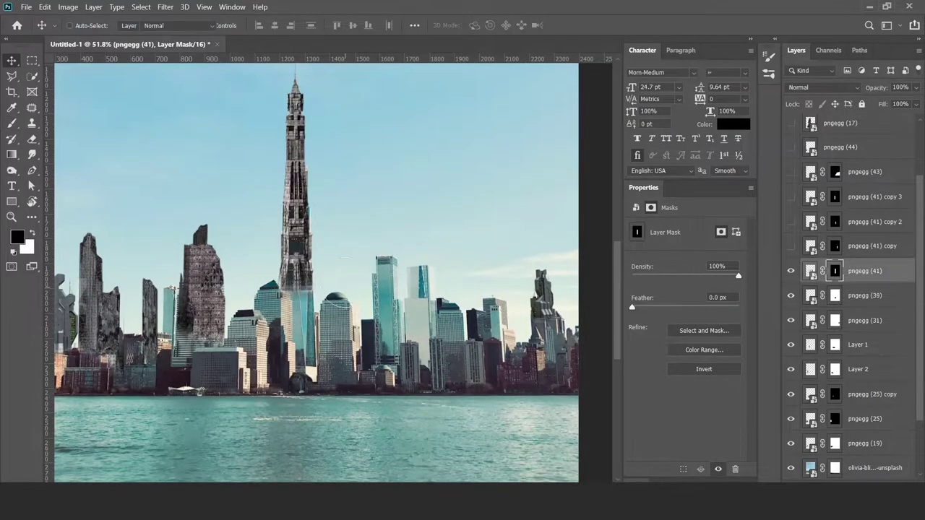
# Shorten both central spire layers and position the flipped dark pngegg (43) buildings on the right.
pyautogui.keyDown('shift'); pyautogui.click(865, 295); pyautogui.keyUp('shift')
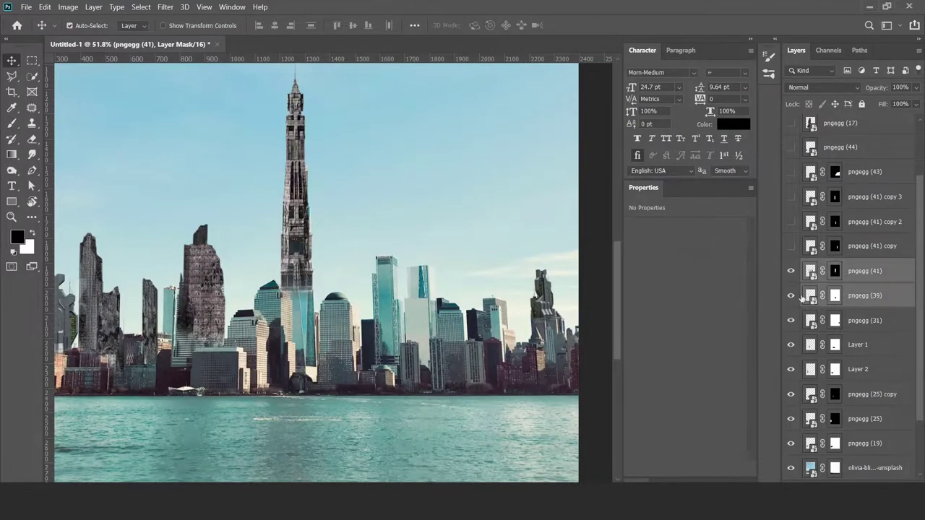
pyautogui.hotkey('ctrl', 't')
pyautogui.moveTo(284, 72); pyautogui.dragTo(266, 202)
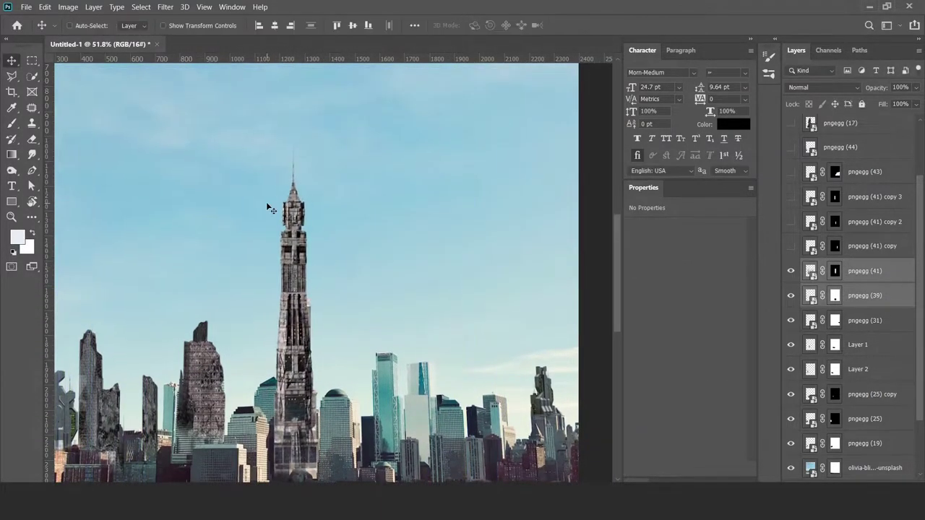
pyautogui.press('Return')
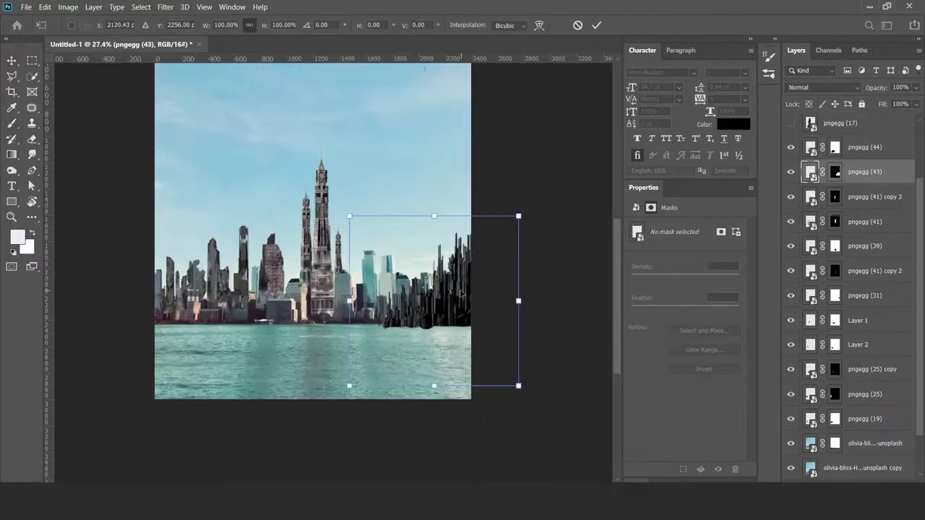
pyautogui.moveTo(439, 304); pyautogui.dragTo(450, 310)
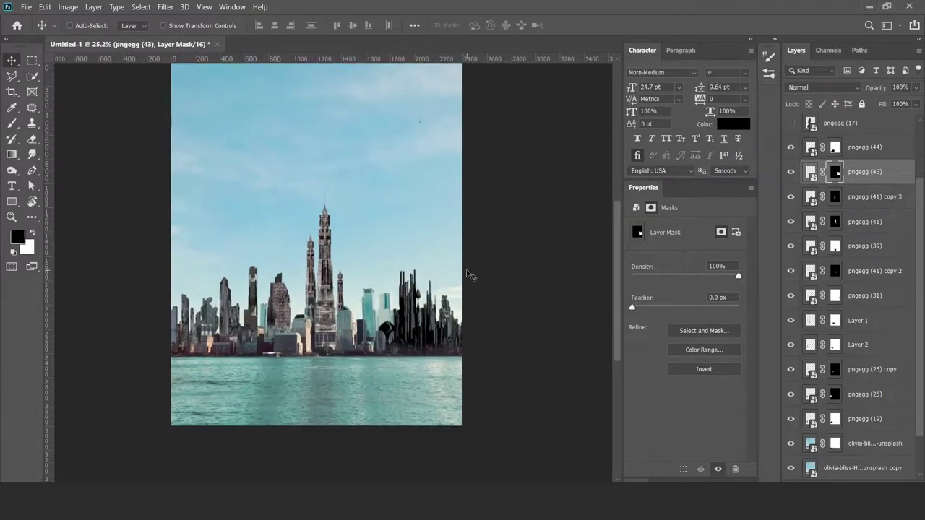
pyautogui.click(819, 446)
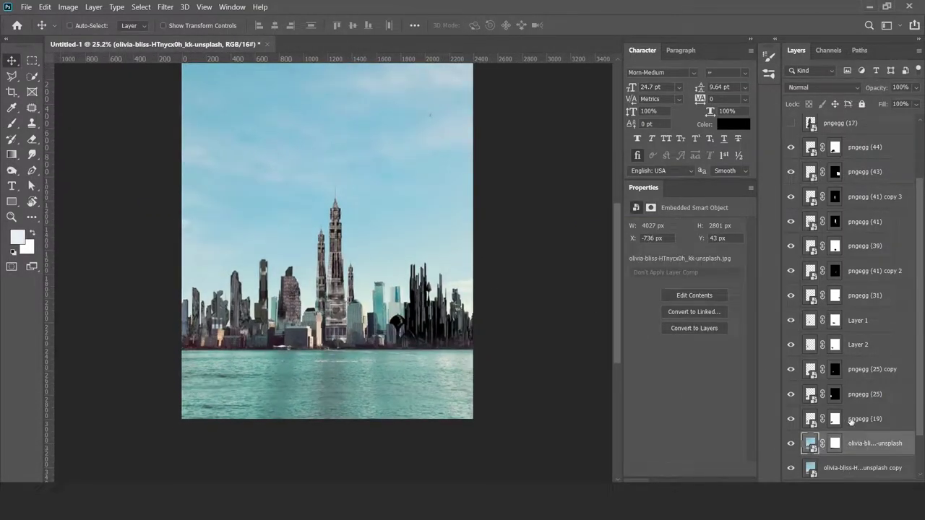
# Enlarge the pngegg (22) futuristic city across the skyline and move it lower in the stack.
pyautogui.moveTo(473, 238); pyautogui.dragTo(482, 233)
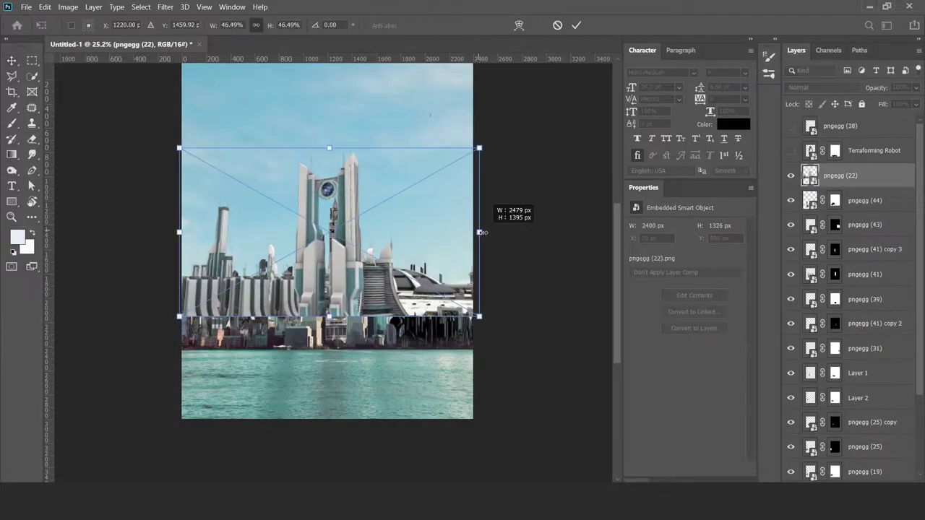
pyautogui.press('Return')
pyautogui.moveTo(838, 148); pyautogui.dragTo(838, 405)
pyautogui.moveTo(418, 336); pyautogui.dragTo(434, 327)
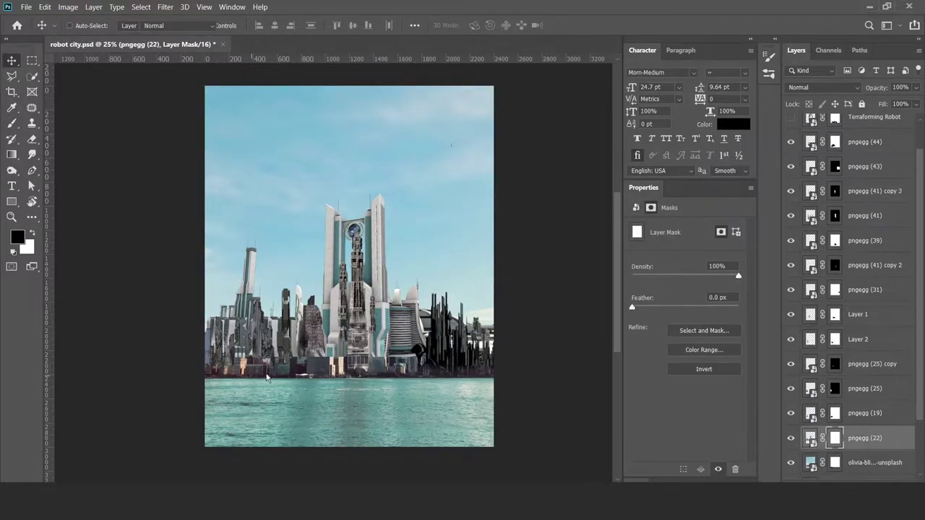
pyautogui.press('v')
pyautogui.moveTo(412, 323); pyautogui.dragTo(412, 330)
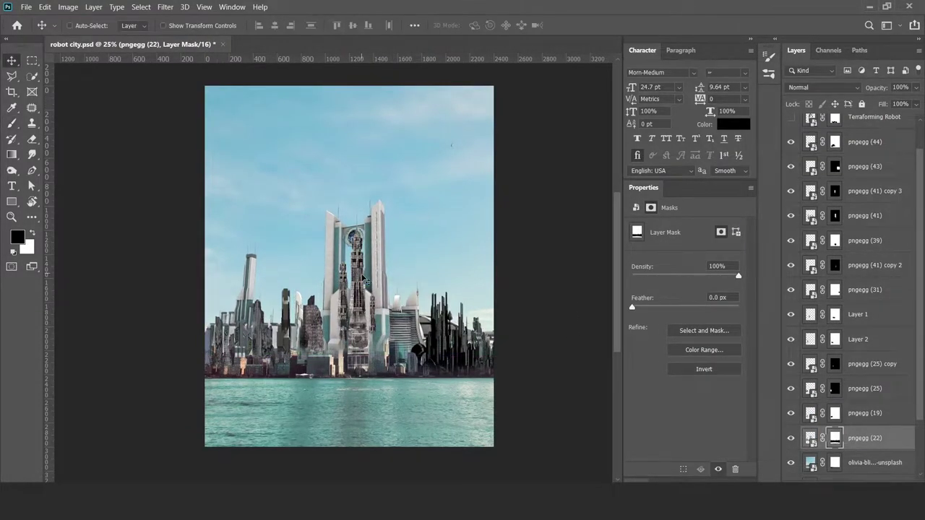
# Hide the extra spire and tower layers and reposition the dark buildings on the right.
pyautogui.click(864, 215)
pyautogui.moveTo(791, 216); pyautogui.dragTo(793, 189)
pyautogui.moveTo(791, 241); pyautogui.dragTo(791, 265)
pyautogui.scroll(2, 347, 289)
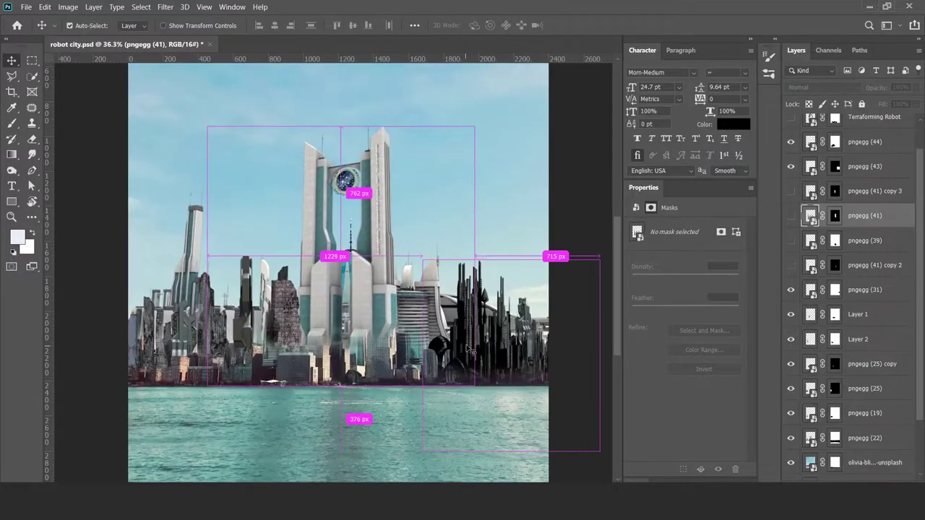
pyautogui.moveTo(463, 264); pyautogui.dragTo(496, 312)
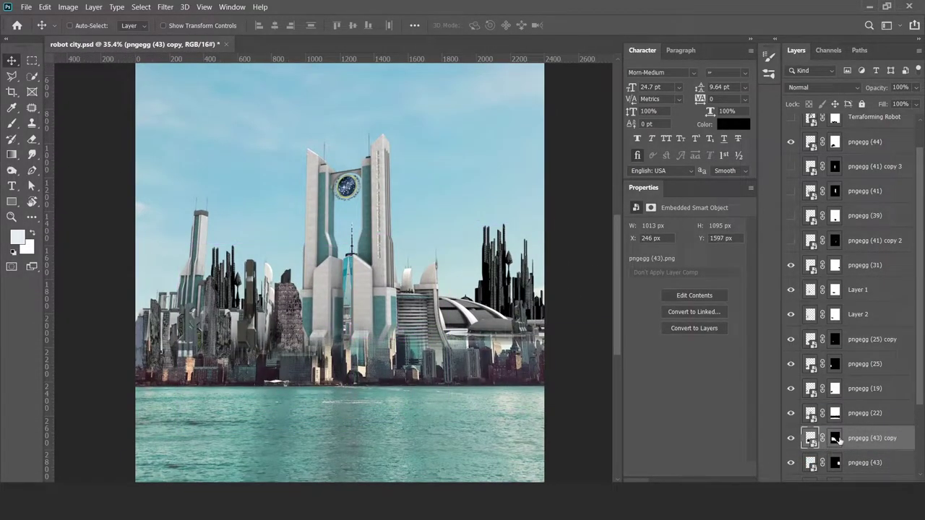
pyautogui.click(835, 438)
pyautogui.scroll(-1, 238, 339)
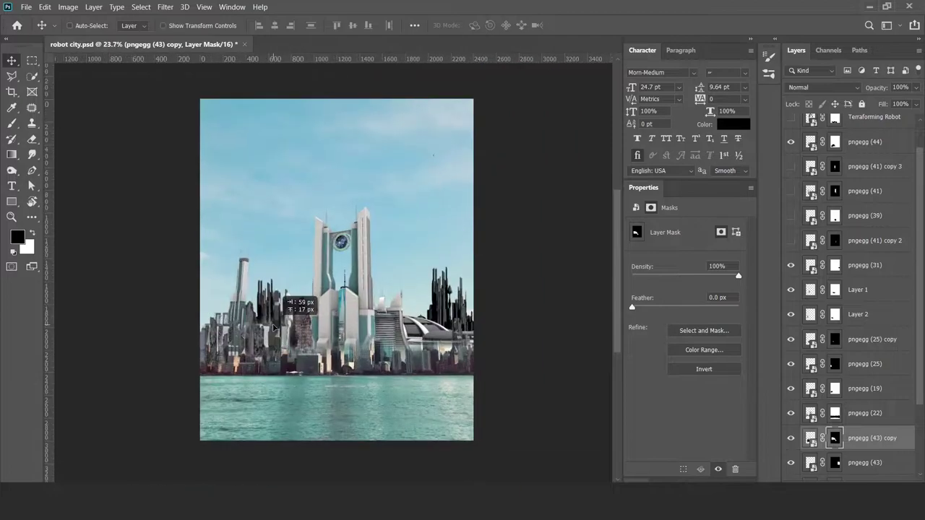
pyautogui.scroll(-2, 382, 349)
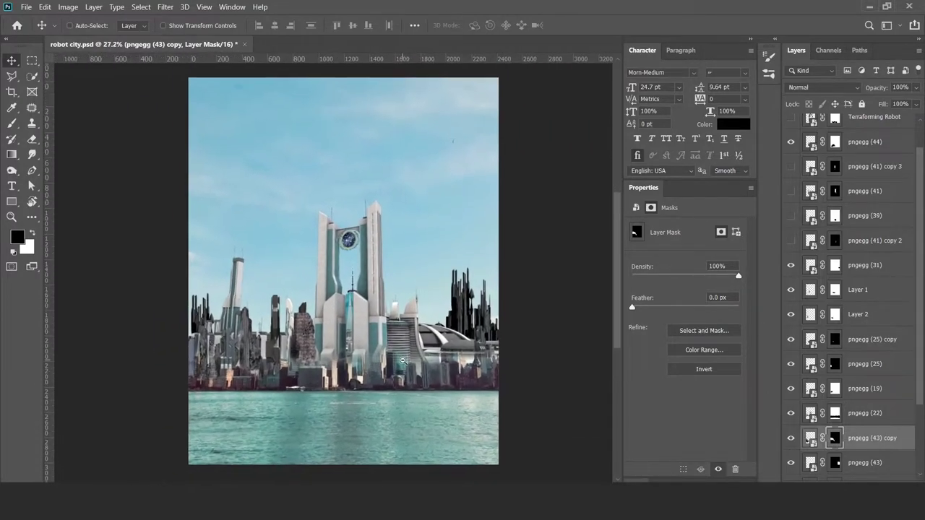
pyautogui.click(811, 437)
pyautogui.scroll(1, 831, 362)
# Delete the unused pngegg (41) tower copies and group the city layers as 'all city'.
pyautogui.click(803, 275)
pyautogui.keyDown('shift'); pyautogui.click(852, 200); pyautogui.keyUp('shift')
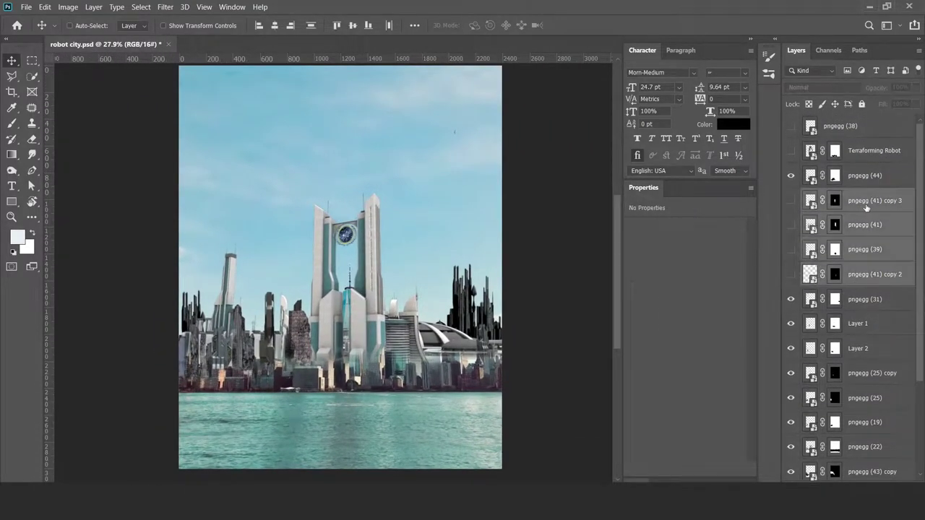
pyautogui.press('Delete')
pyautogui.scroll(1, 853, 289)
pyautogui.keyDown('shift'); pyautogui.click(867, 175); pyautogui.keyUp('shift')
pyautogui.hotkey('ctrl', 'g')
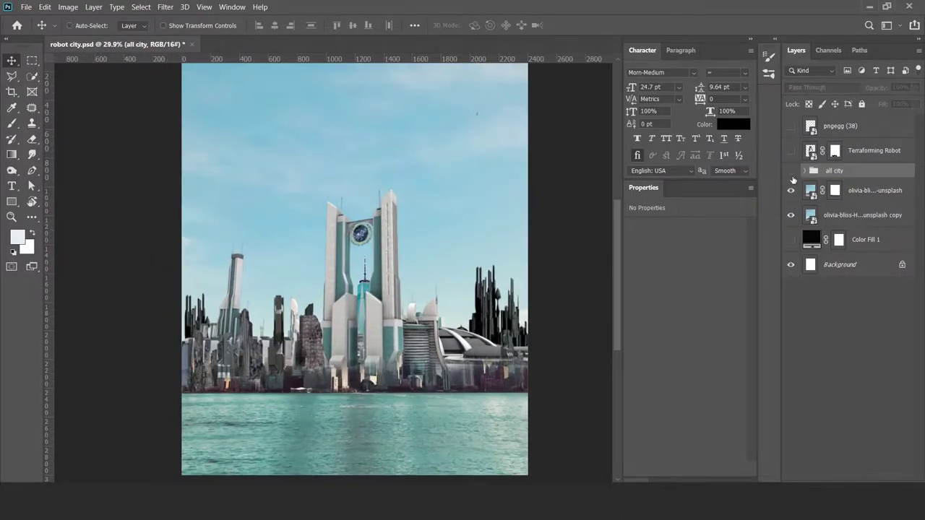
# Select the original skyline photo layer and pan across its buildings.
pyautogui.click(806, 192)
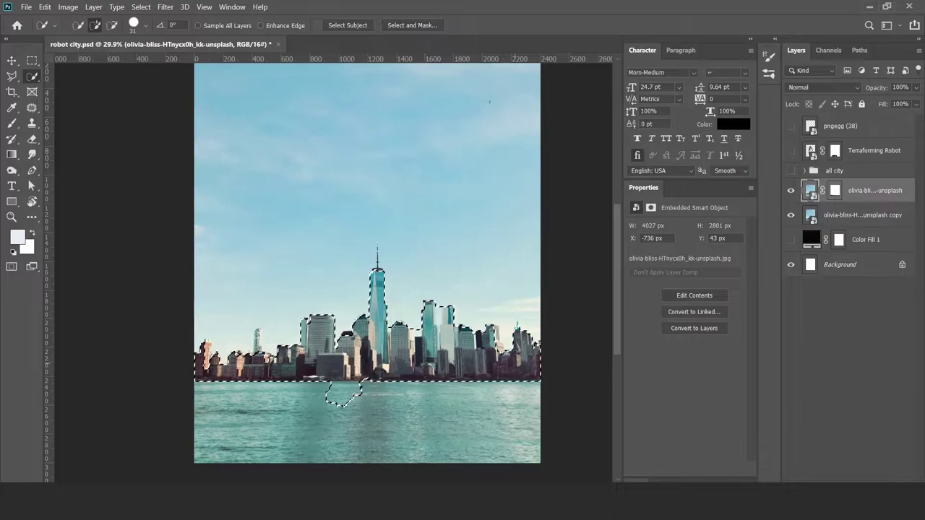
pyautogui.scroll(5, 524, 358)
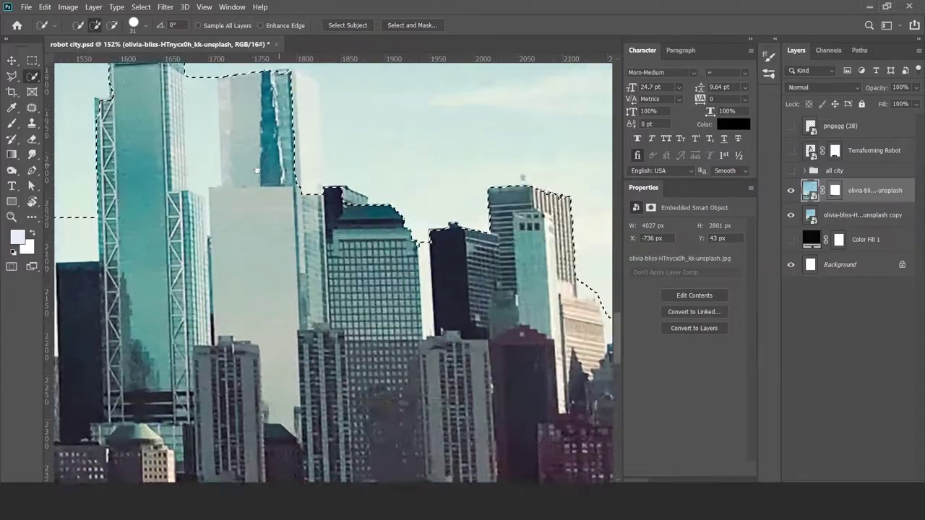
pyautogui.moveTo(356, 208); pyautogui.dragTo(457, 287)
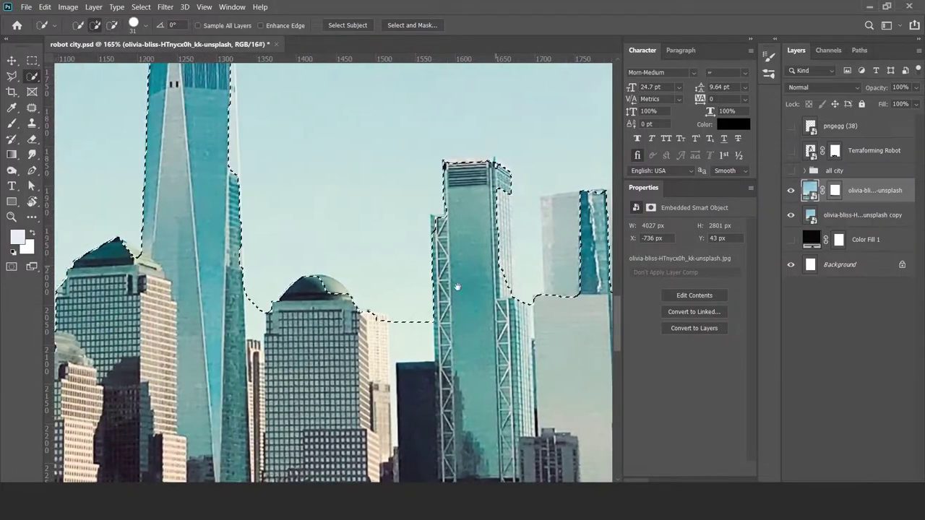
pyautogui.scroll(-5, 310, 308)
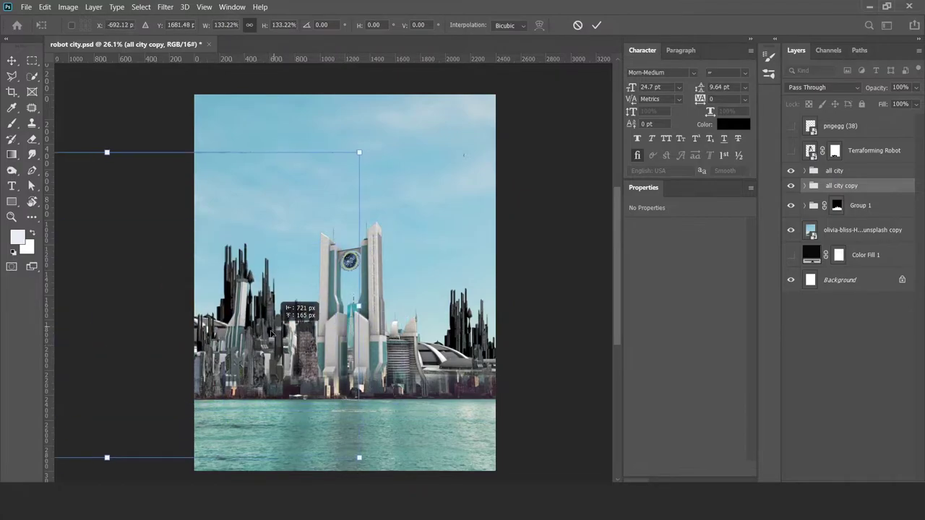
# Scale 'all city copy 2' to about 133%, skew it about 5° right, reposition it and mask it.
pyautogui.moveTo(328, 343); pyautogui.dragTo(468, 321)
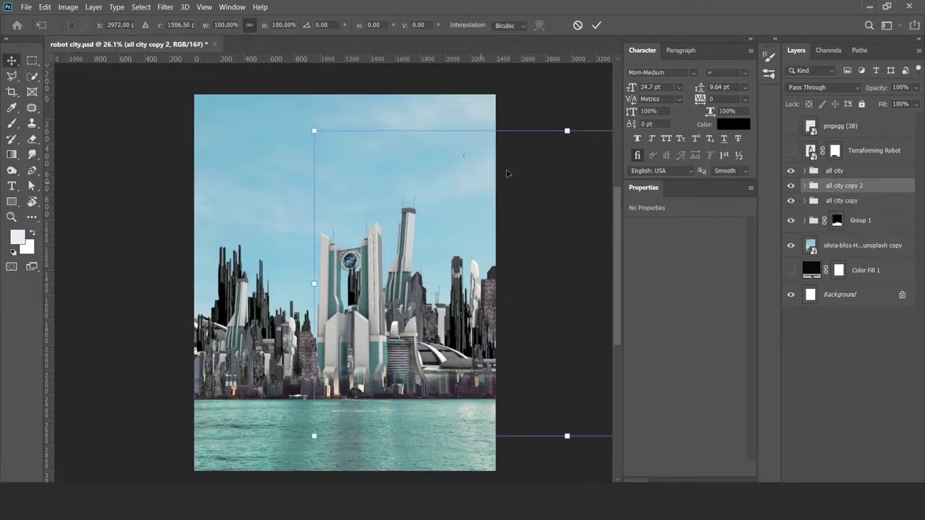
pyautogui.moveTo(496, 211); pyautogui.dragTo(578, 121)
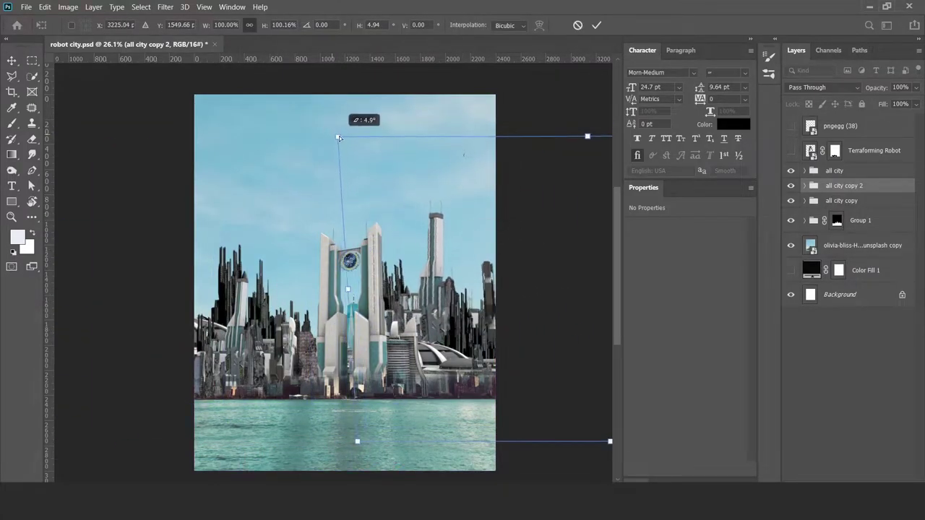
pyautogui.press('Return')
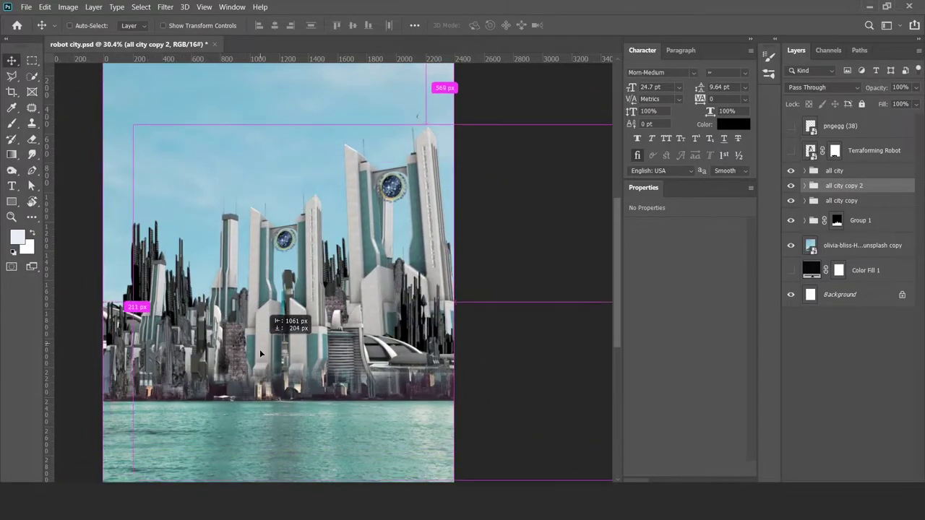
pyautogui.moveTo(274, 332); pyautogui.dragTo(252, 354)
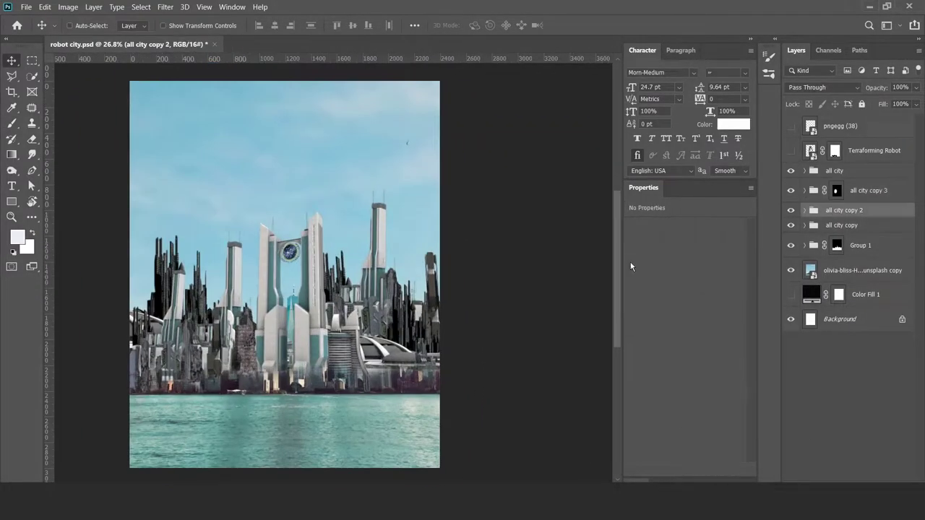
pyautogui.press('b')
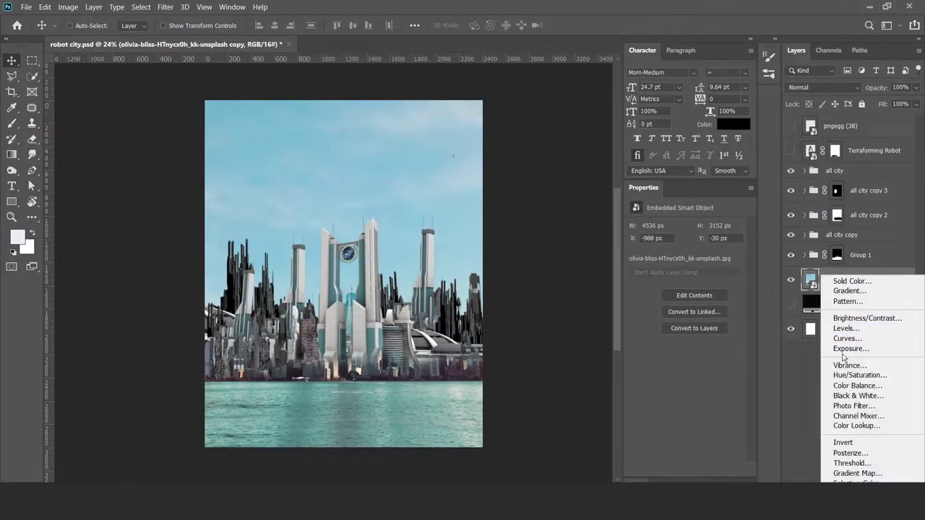
# Warm the backdrop with Color Balance and a colorized brown Hue/Saturation clipped to Group 1.
pyautogui.click(855, 386)
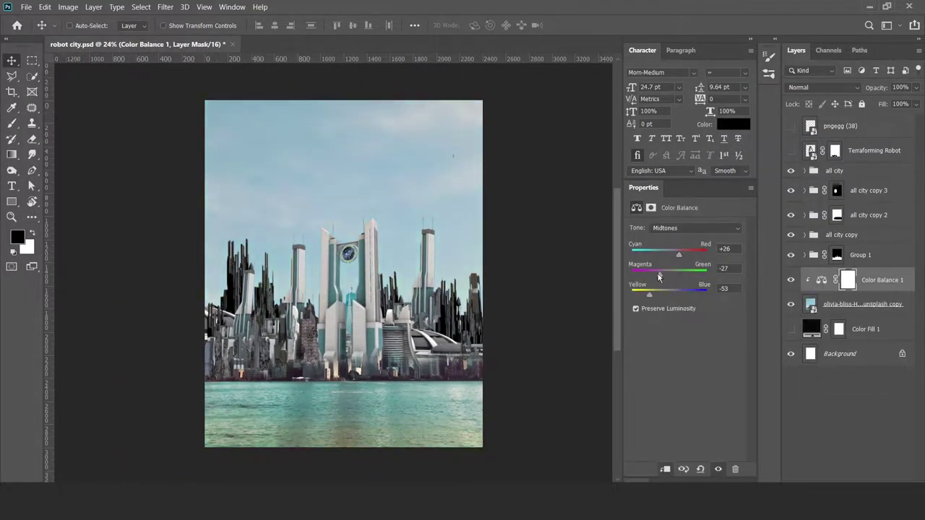
pyautogui.moveTo(684, 320); pyautogui.dragTo(667, 319)
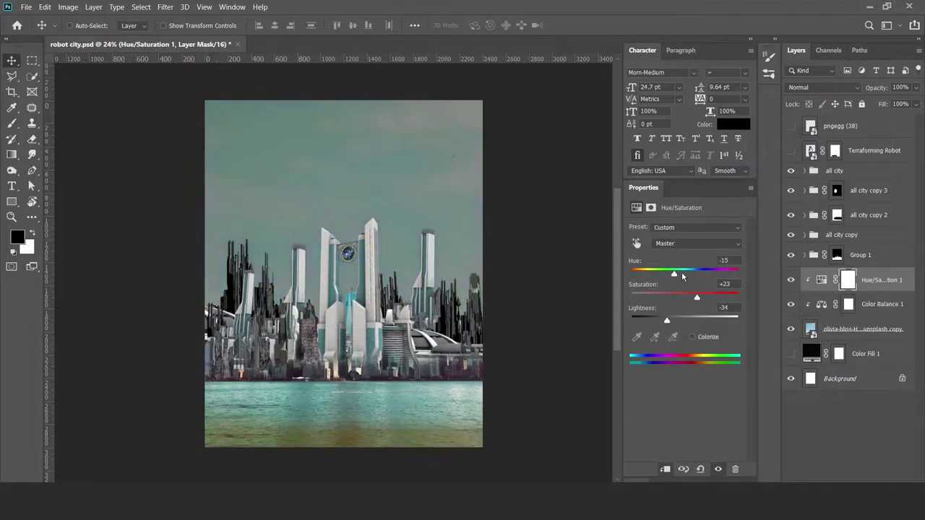
pyautogui.moveTo(682, 275); pyautogui.dragTo(641, 273)
pyautogui.click(691, 336)
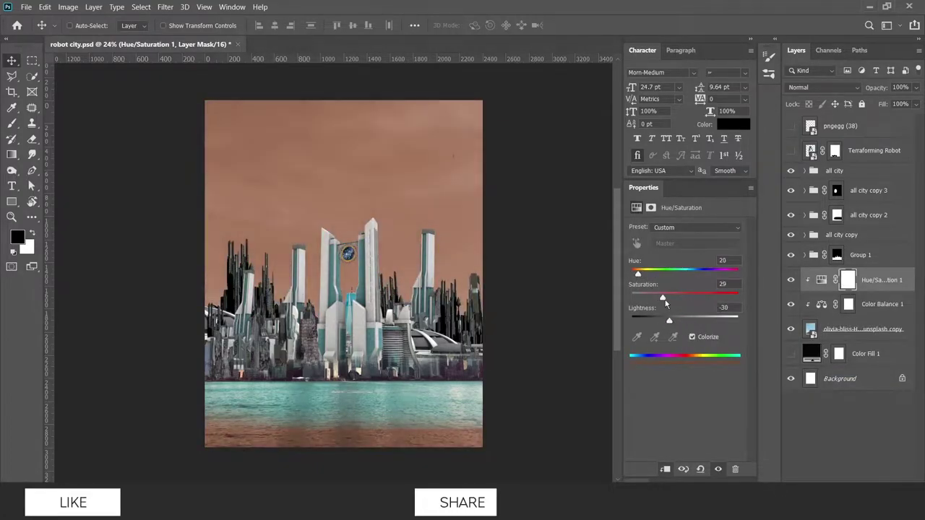
pyautogui.keyDown('alt'); pyautogui.click(858, 268); pyautogui.keyUp('alt')
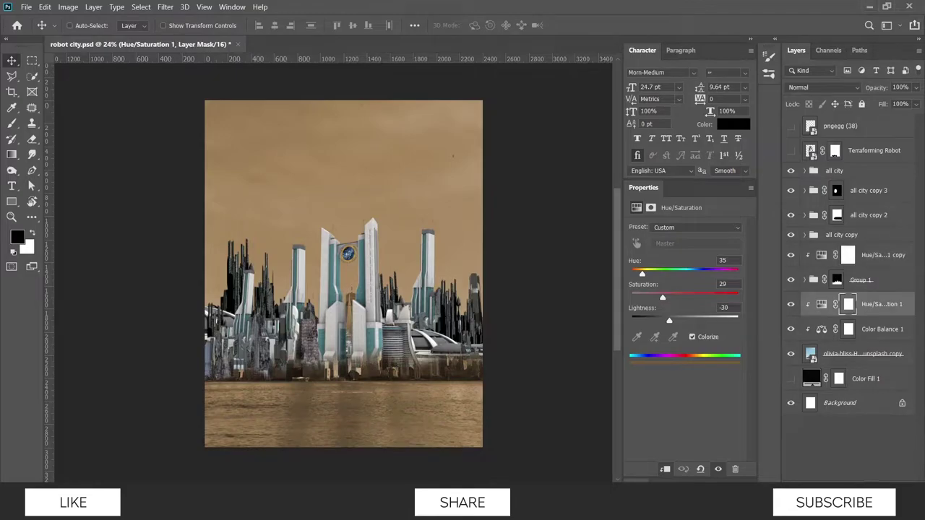
# Add a light blue Solid Color fill in Normal mode at 50% opacity.
pyautogui.click(853, 476)
pyautogui.click(846, 279)
pyautogui.click(848, 123)
pyautogui.click(824, 87)
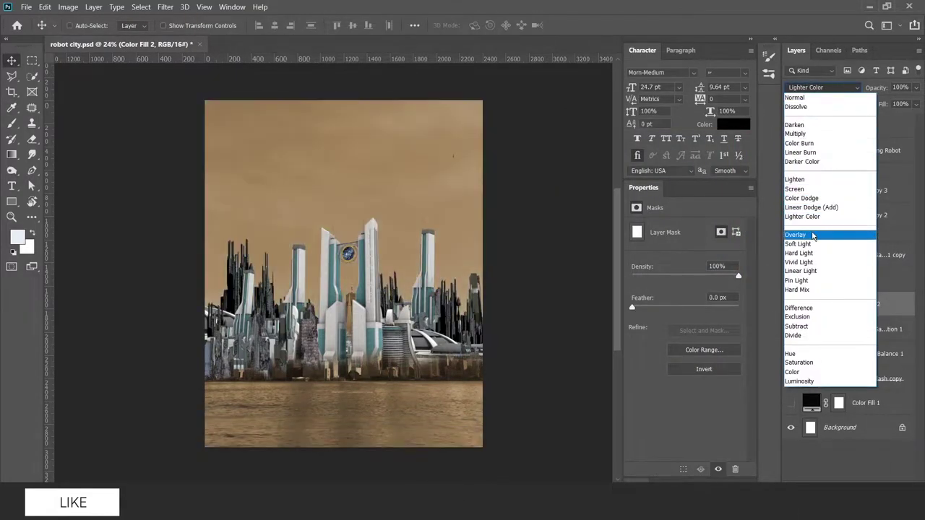
pyautogui.click(806, 98)
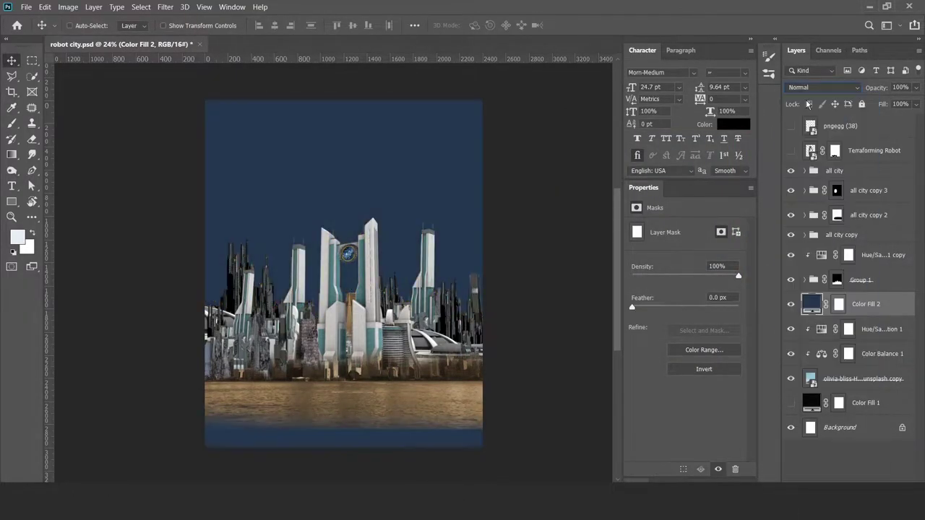
pyautogui.doubleClick(810, 304)
pyautogui.click(660, 207)
pyautogui.click(846, 120)
pyautogui.press('5')
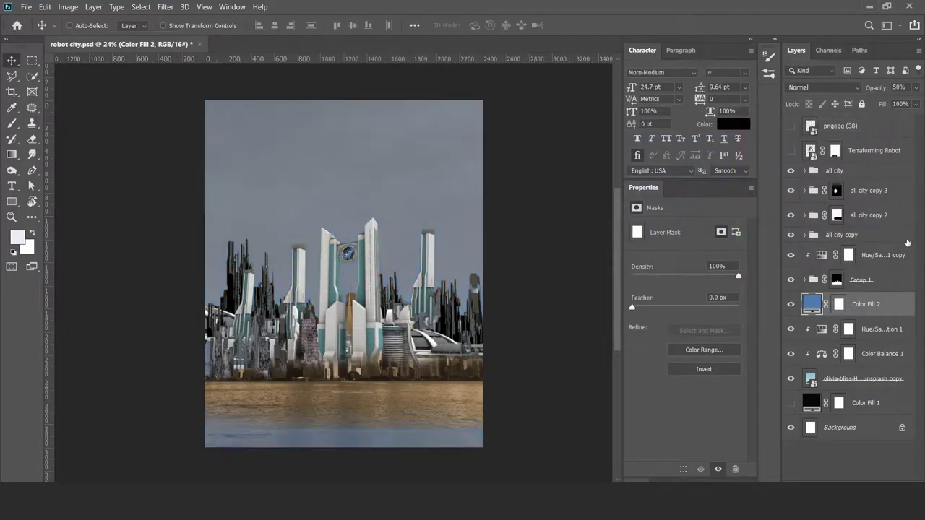
# Paint the blue fill out of the lower image on its mask and darken its blue.
pyautogui.click(838, 305)
pyautogui.press('b')
pyautogui.press('d')
pyautogui.moveTo(448, 318); pyautogui.dragTo(254, 310)
pyautogui.rightClick(320, 118)
pyautogui.press('Escape')
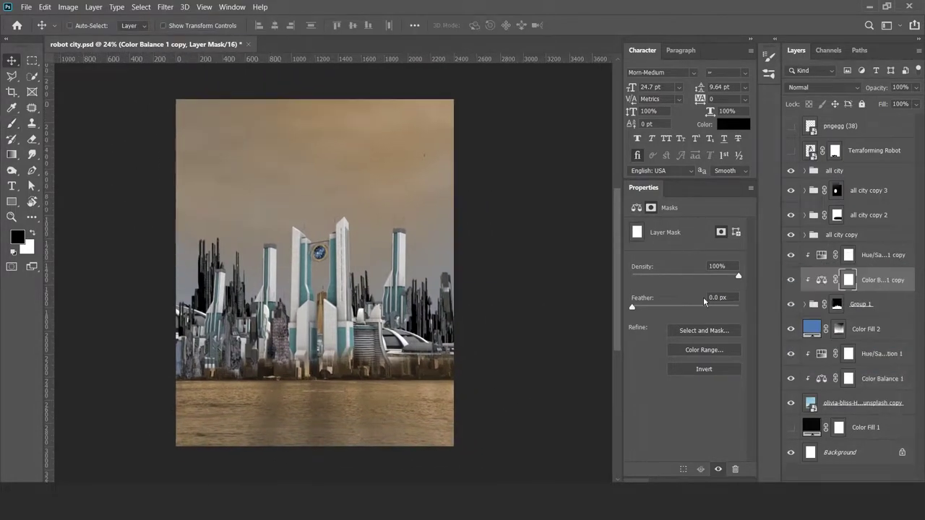
pyautogui.moveTo(377, 311); pyautogui.dragTo(388, 316)
pyautogui.doubleClick(811, 330)
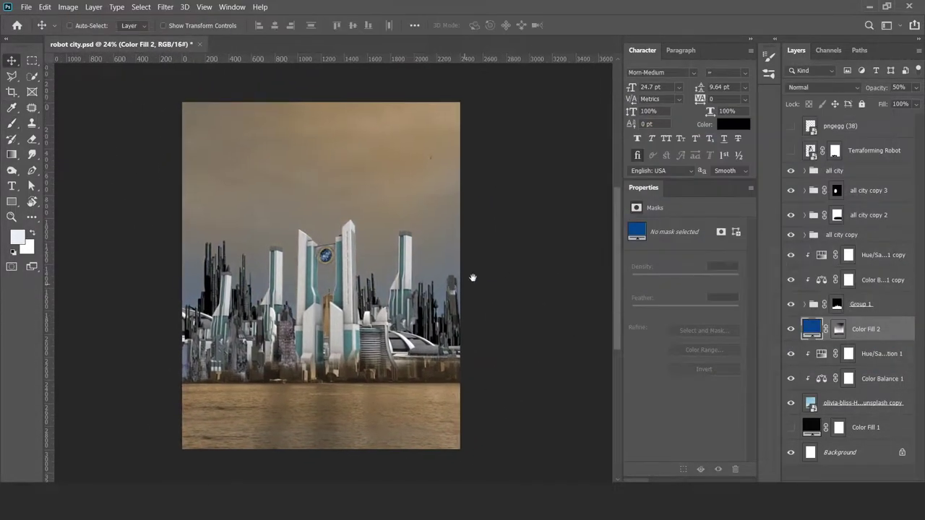
# Place the sunset photo, use Blend If to show only its bright parts, and fit it over the poster.
pyautogui.press('Return')
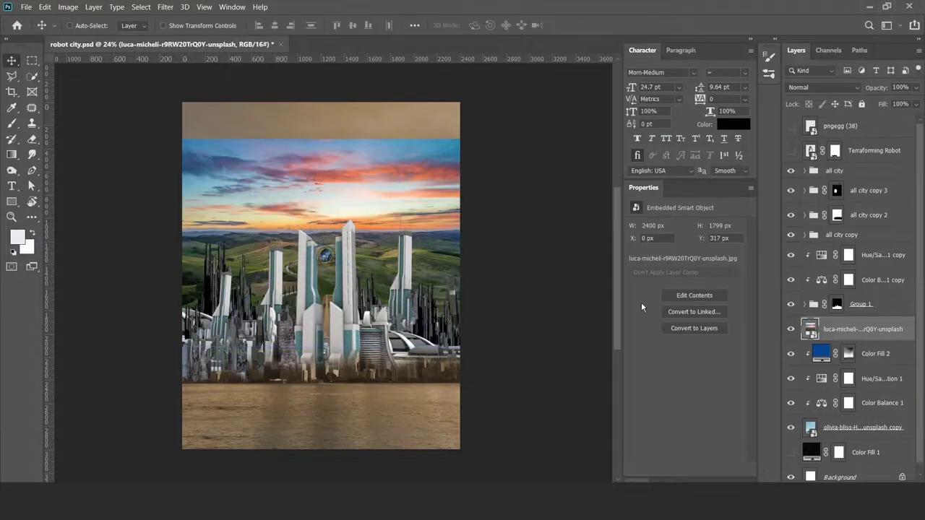
pyautogui.doubleClick(907, 327)
pyautogui.moveTo(605, 405); pyautogui.dragTo(707, 407)
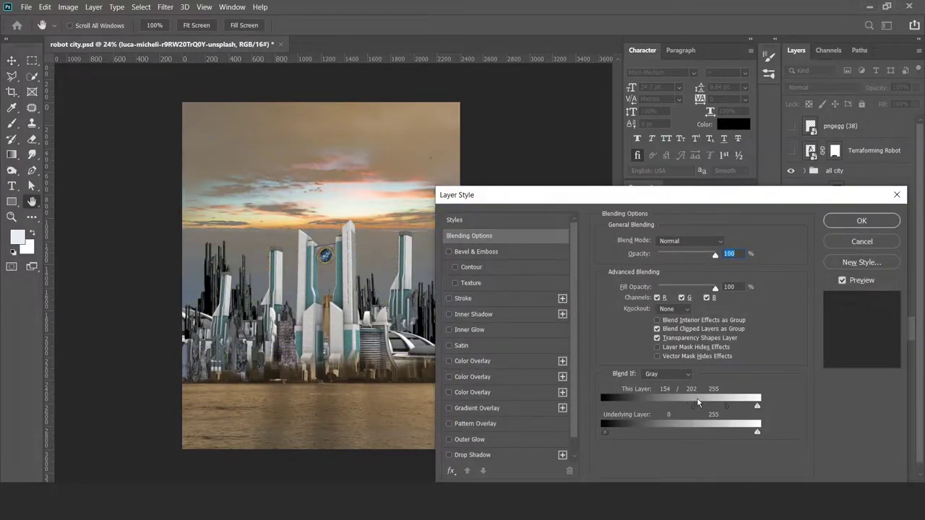
pyautogui.click(861, 220)
pyautogui.hotkey('ctrl', 't')
pyautogui.moveTo(330, 312); pyautogui.dragTo(374, 334)
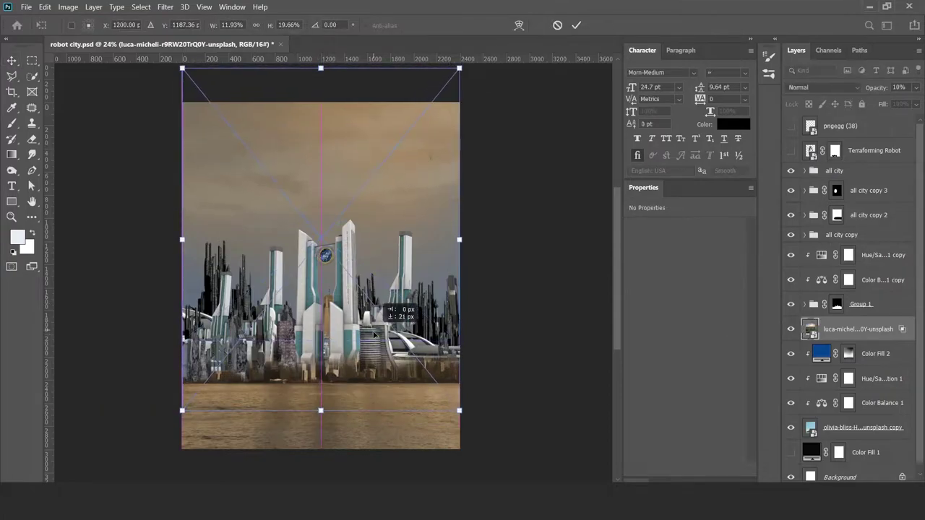
pyautogui.press('Return')
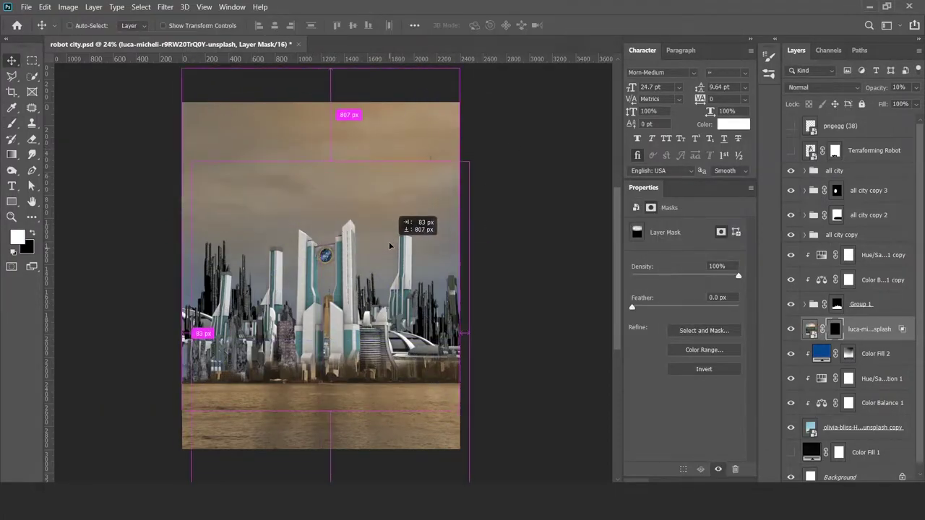
pyautogui.moveTo(381, 177); pyautogui.dragTo(424, 210)
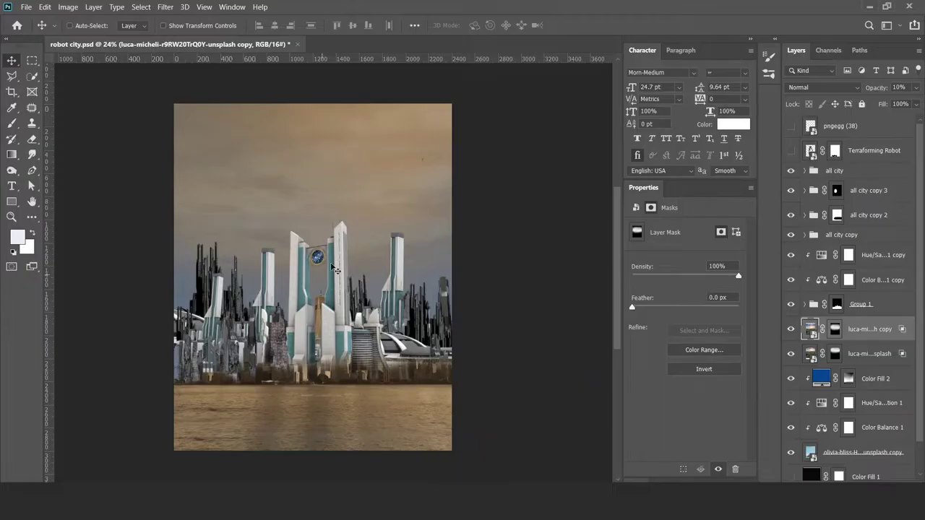
# Position the lens flare over the central portal in Screen mode and add a mask.
pyautogui.moveTo(278, 419); pyautogui.dragTo(338, 272)
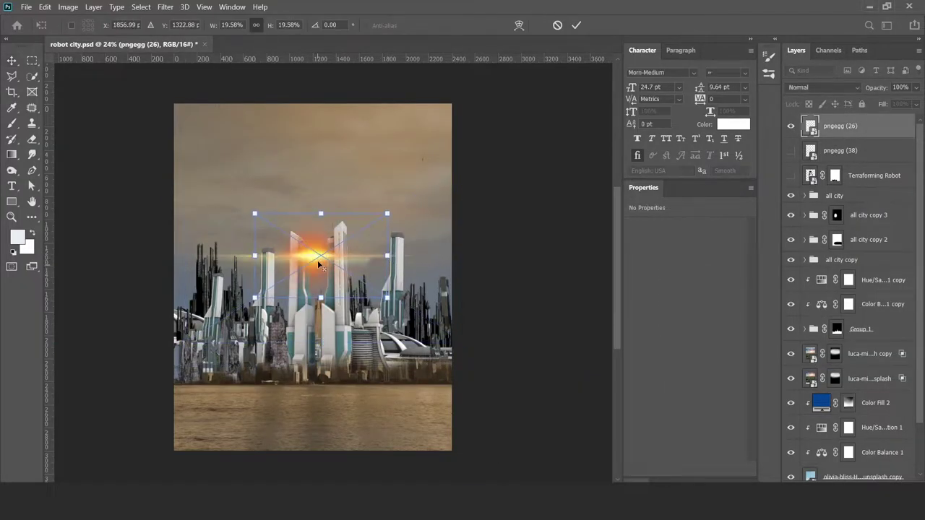
pyautogui.press('Return')
pyautogui.click(822, 87)
pyautogui.click(809, 198)
pyautogui.scroll(5, 421, 217)
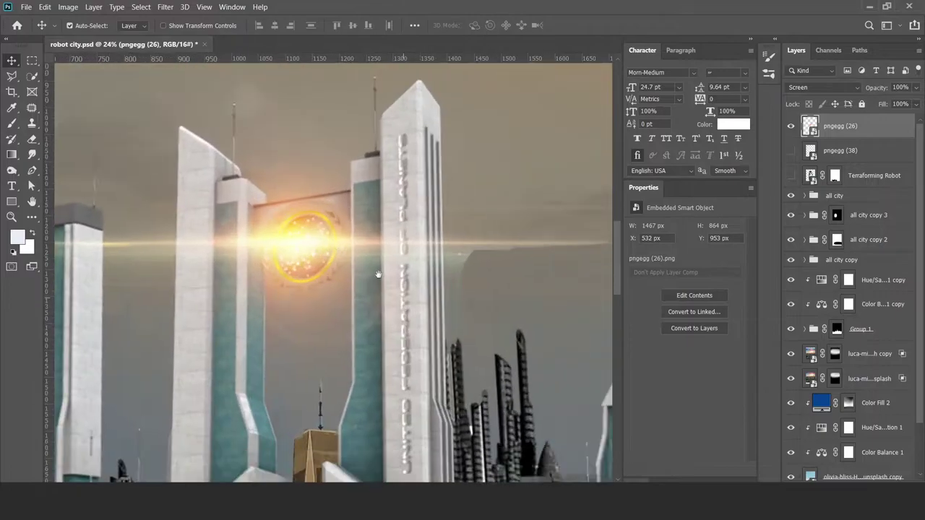
pyautogui.scroll(-3, 421, 217)
pyautogui.press('b')
pyautogui.press('x')
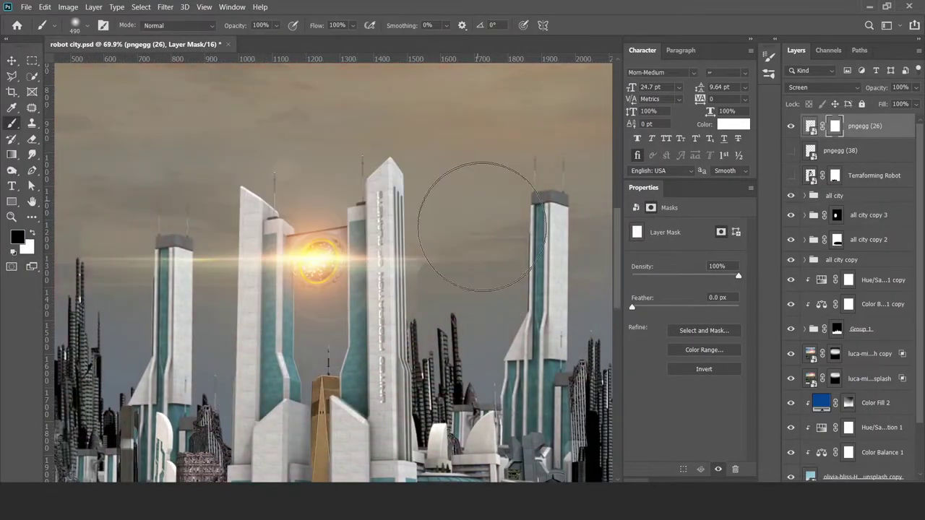
# Duplicate the flare, flip the copy horizontally and shift it across the portal.
pyautogui.hotkey('ctrl', 'j')
pyautogui.hotkey('ctrl', 't')
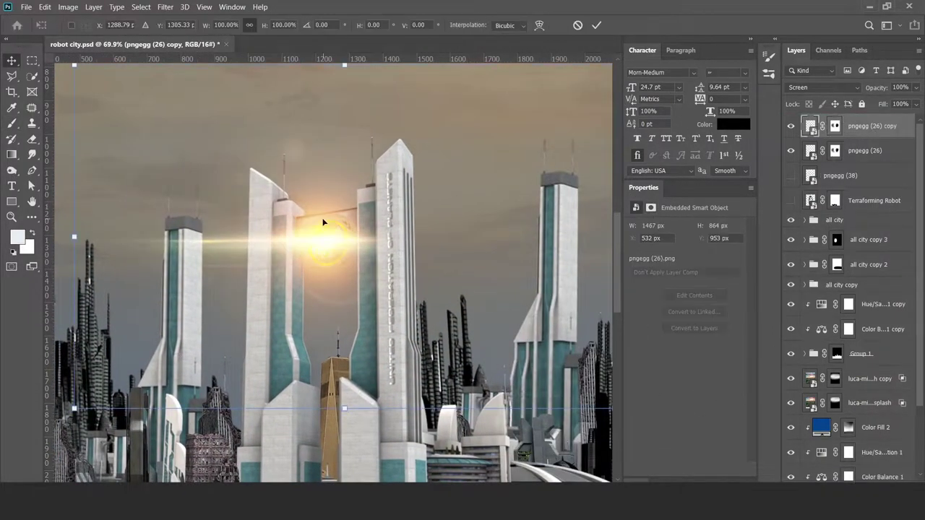
pyautogui.rightClick(324, 221)
pyautogui.click(361, 426)
pyautogui.moveTo(351, 276); pyautogui.dragTo(418, 279)
pyautogui.press('Return')
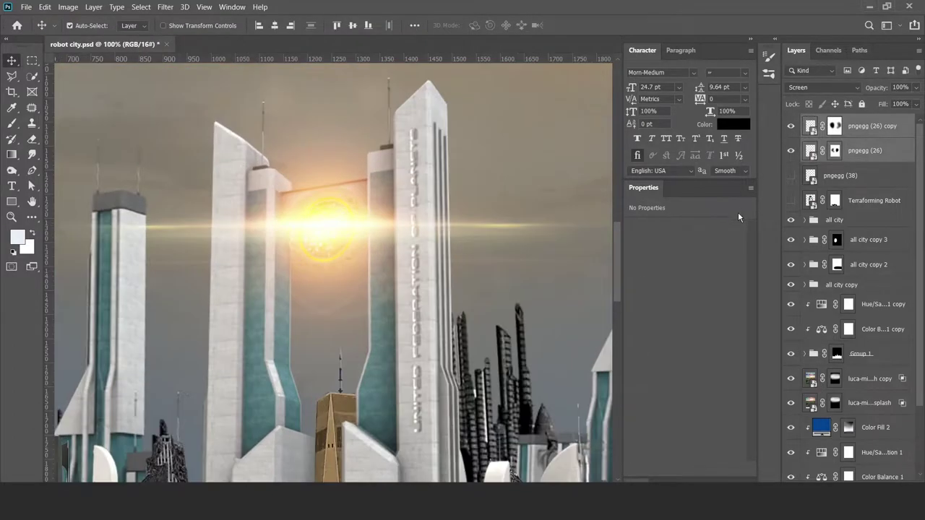
# Combine both flares into one smart object kept in Screen mode.
pyautogui.hotkey('ctrl', '1')
pyautogui.click(823, 87)
pyautogui.click(809, 86)
pyautogui.keyDown('alt'); pyautogui.scroll(-5, 517, 295); pyautogui.keyUp('alt')
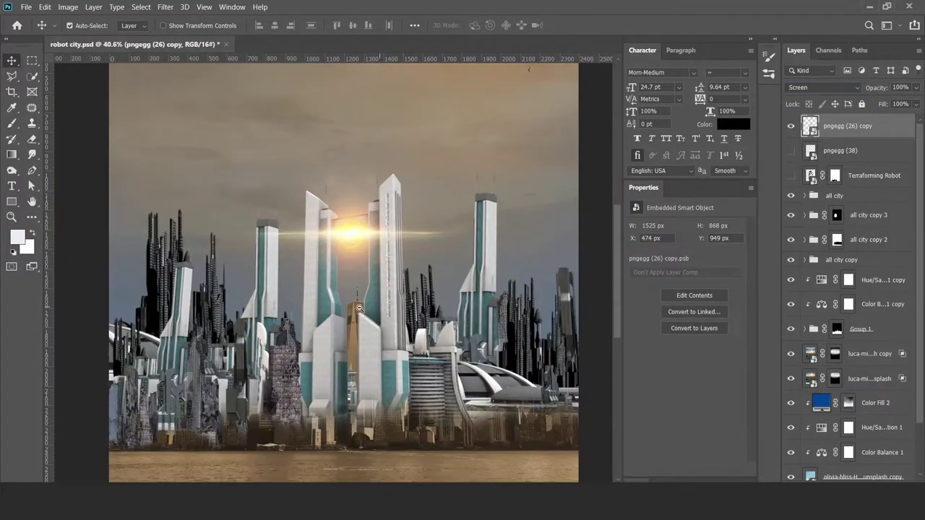
pyautogui.click(838, 195)
# Add Colour Balance, Hue/Saturation and a clipped solid colour fill to the city group.
pyautogui.click(863, 492)
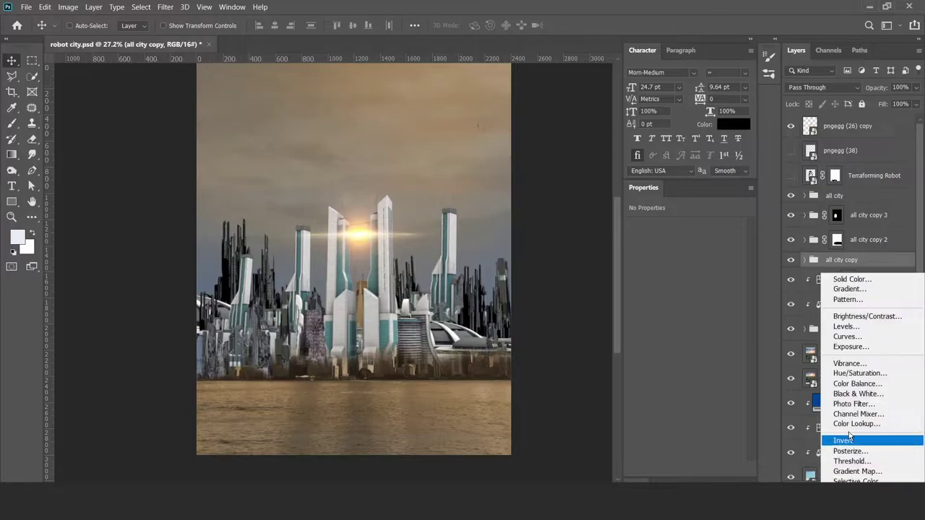
pyautogui.click(860, 386)
pyautogui.hotkey('ctrl', 'u')
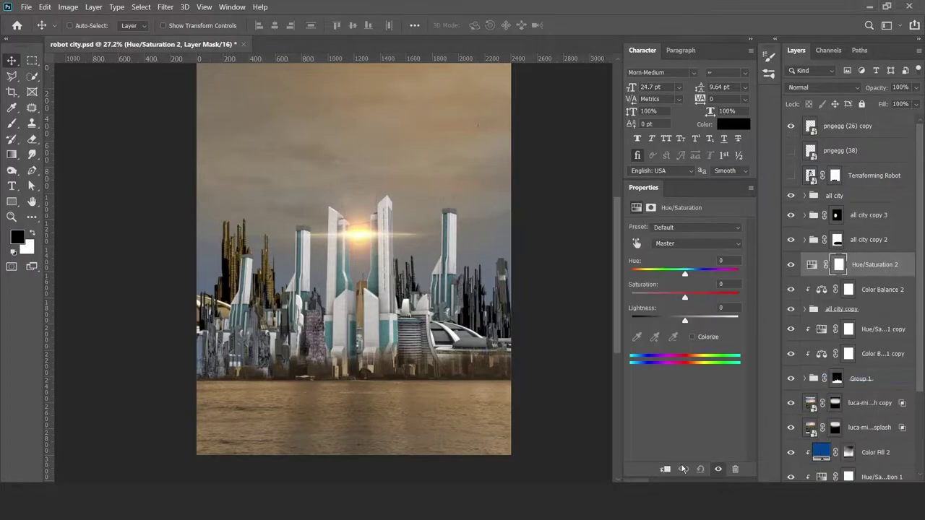
pyautogui.click(863, 491)
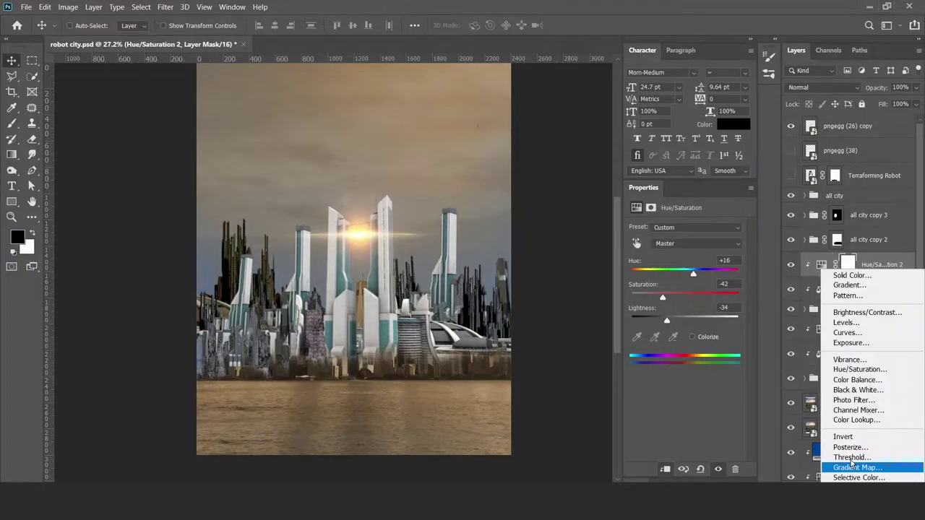
pyautogui.click(845, 274)
pyautogui.press('Return')
pyautogui.click(820, 264)
pyautogui.hotkey('ctrl', 'alt', 'g')
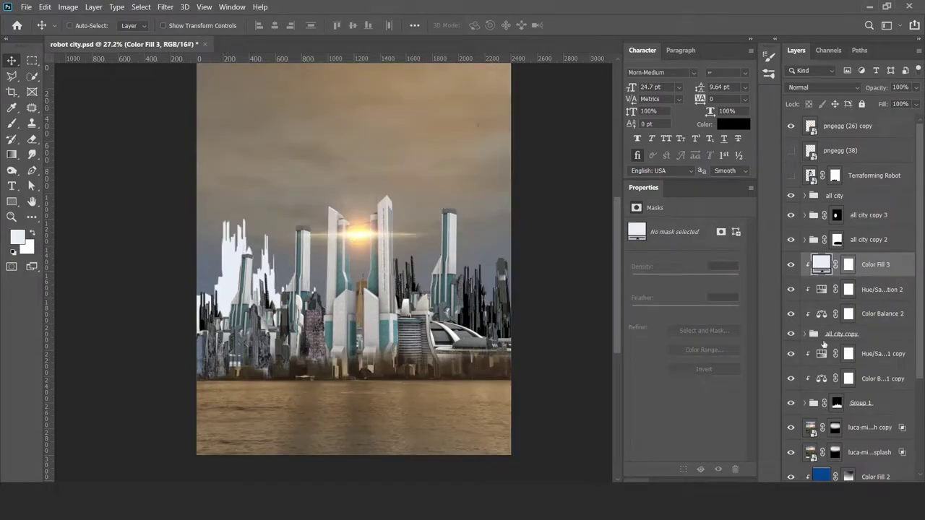
# Paint the blue fill's mask black to remove the tint from the skyline.
pyautogui.scroll(-5, 824, 344)
pyautogui.click(848, 353)
pyautogui.press('b')
pyautogui.press('d')
pyautogui.press('x')
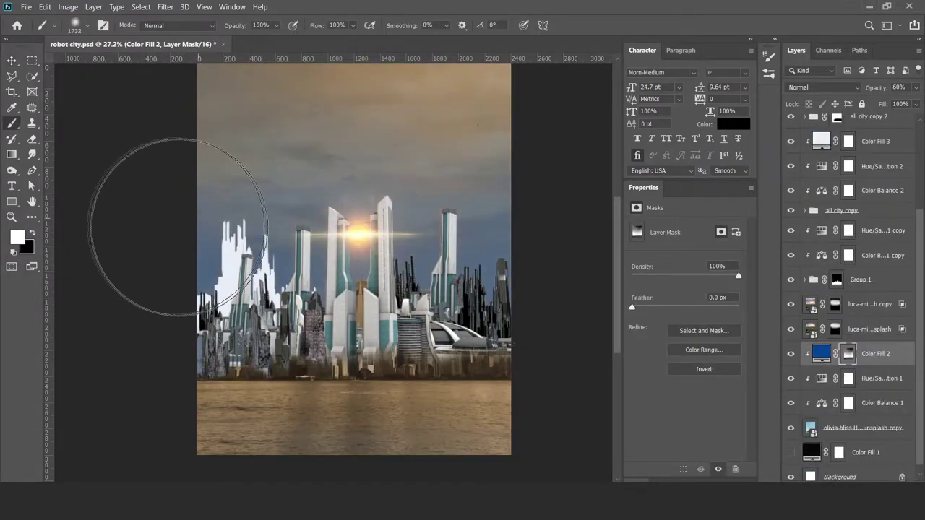
pyautogui.scroll(2, 390, 159)
pyautogui.moveTo(482, 249)
pyautogui.mouseDown()
pyautogui.moveTo(217, 289)
pyautogui.moveTo(340, 268)
pyautogui.moveTo(450, 350)
pyautogui.mouseUp()
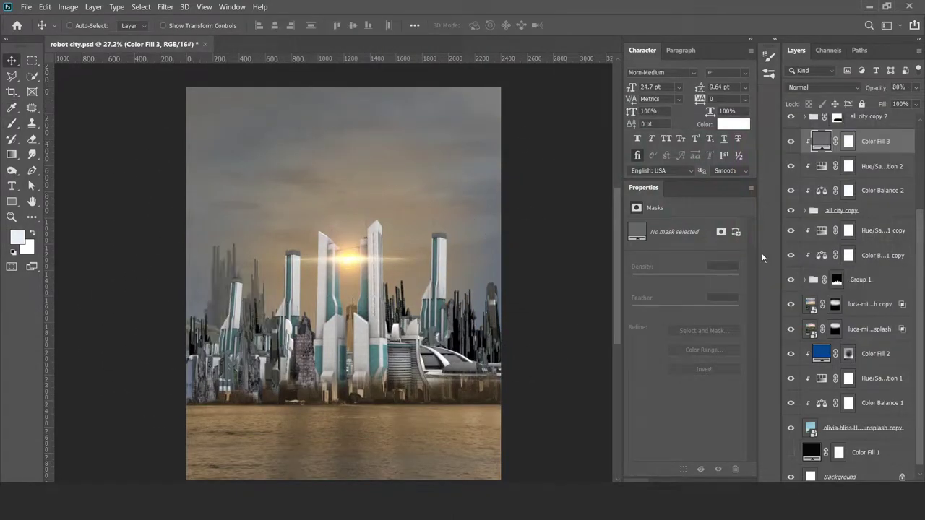
# Alt-drag copies of the fill layer above the city and invert the new haze mask.
pyautogui.moveTo(871, 141); pyautogui.dragTo(865, 248)
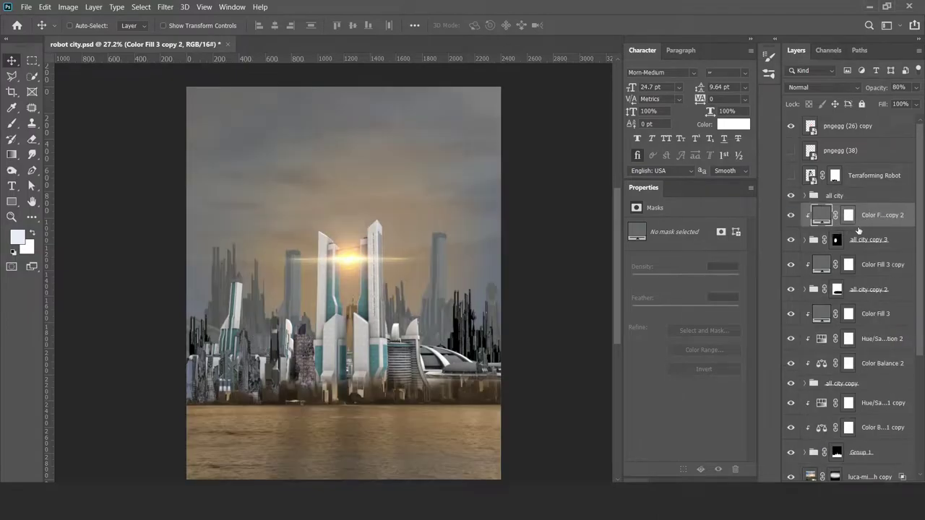
pyautogui.moveTo(872, 205); pyautogui.dragTo(841, 202)
pyautogui.click(839, 200)
pyautogui.hotkey('ctrl', 'i')
pyautogui.press('b')
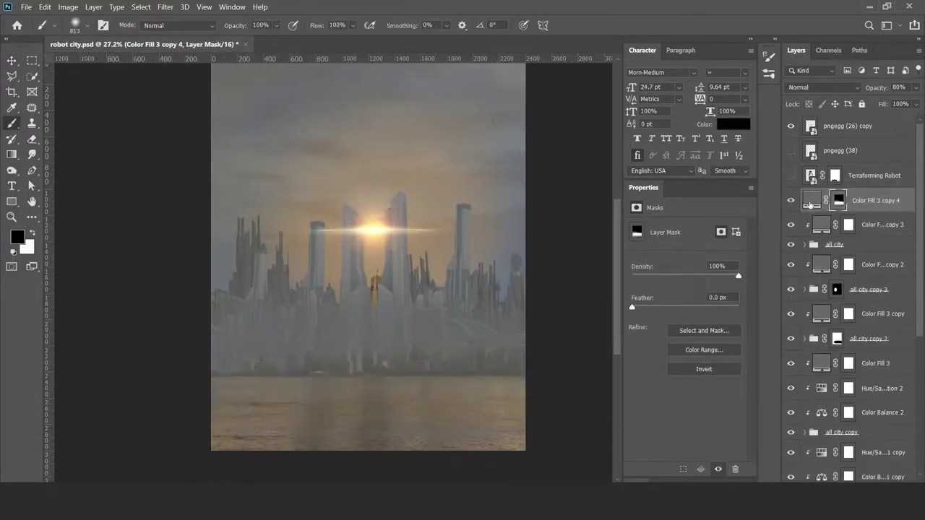
# Recolor the haze fills to dark blue-grey #303d50 and make the haze layer visible.
pyautogui.doubleClick(811, 204)
pyautogui.click(636, 231)
pyautogui.click(848, 122)
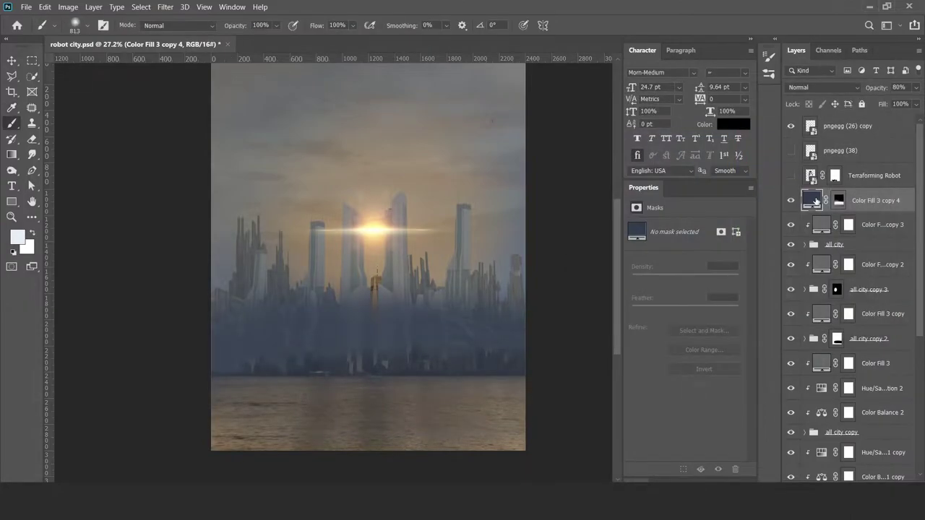
pyautogui.doubleClick(821, 225)
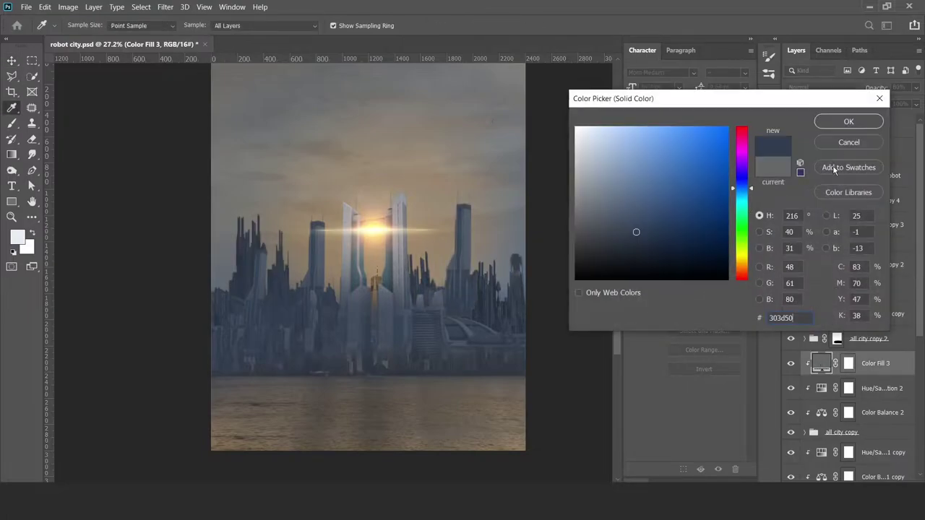
pyautogui.scroll(2, 457, 307)
pyautogui.click(790, 200)
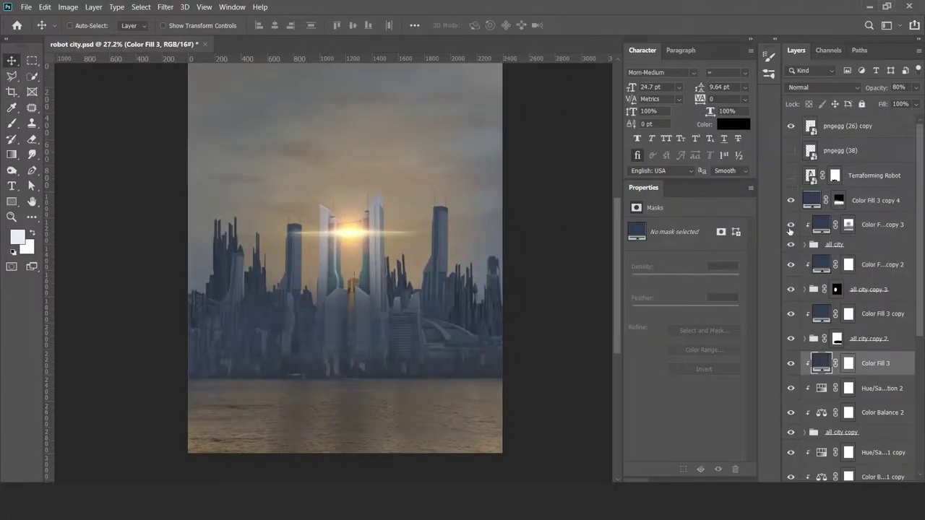
# Add a colorized Hue/Saturation adjustment with Lightness -15 to tint the city blue.
pyautogui.click(854, 229)
pyautogui.click(861, 491)
pyautogui.click(842, 316)
pyautogui.moveTo(683, 317); pyautogui.dragTo(677, 320)
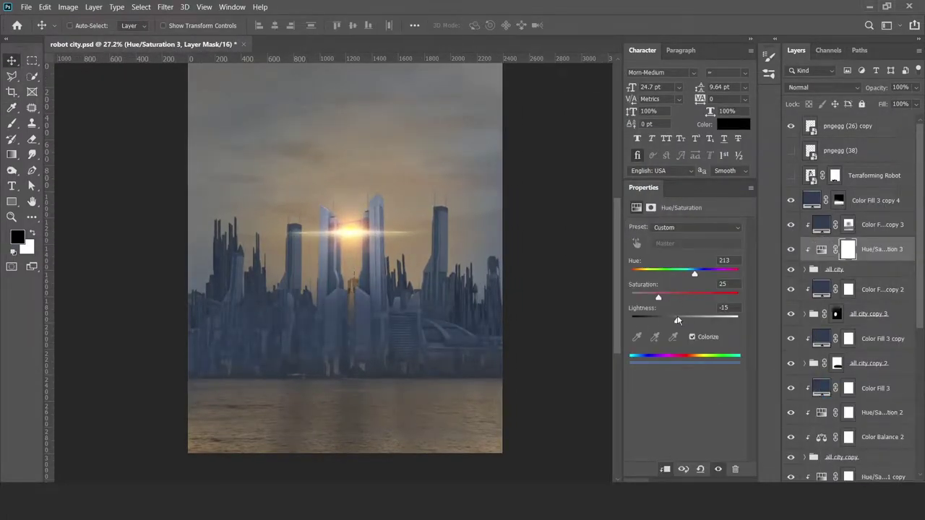
# Brush the haze mask to reveal bluish haze over the lower city, water and skyline base.
pyautogui.click(849, 225)
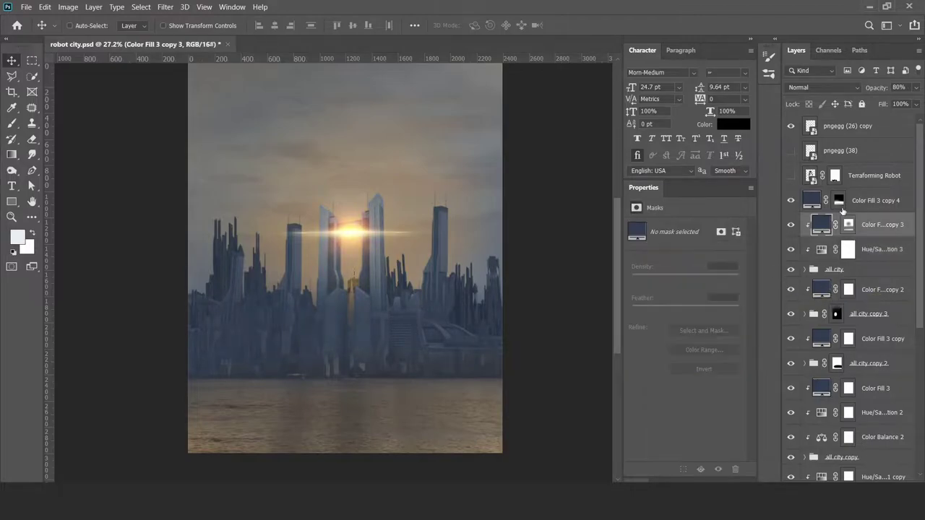
pyautogui.click(838, 201)
pyautogui.press('b')
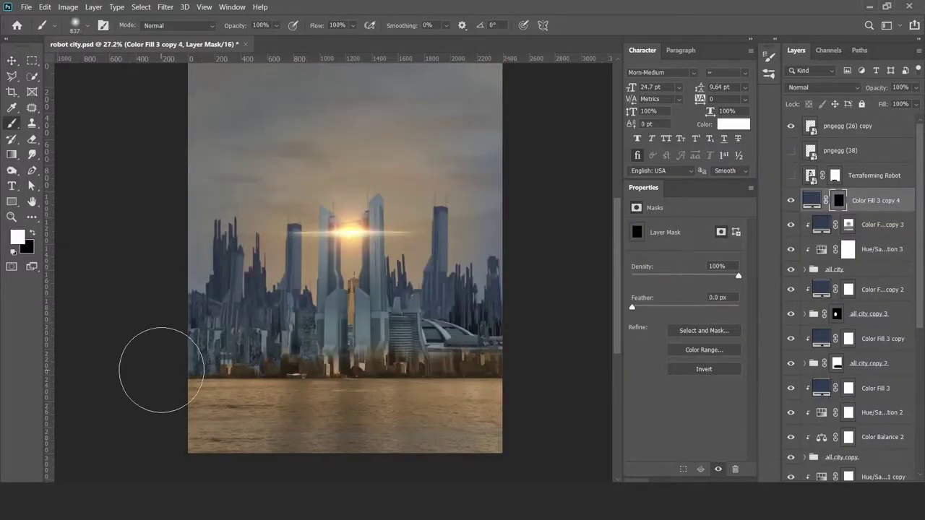
pyautogui.moveTo(161, 369); pyautogui.dragTo(386, 364)
pyautogui.moveTo(516, 352); pyautogui.dragTo(163, 361)
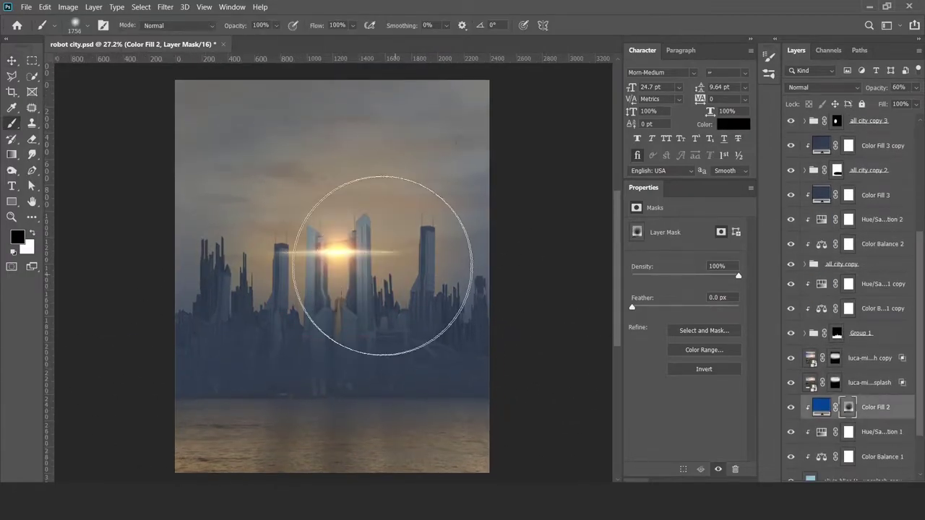
# Add a yellow Solid Color fill layer with Screen blend mode.
pyautogui.press('v')
pyautogui.click(853, 498)
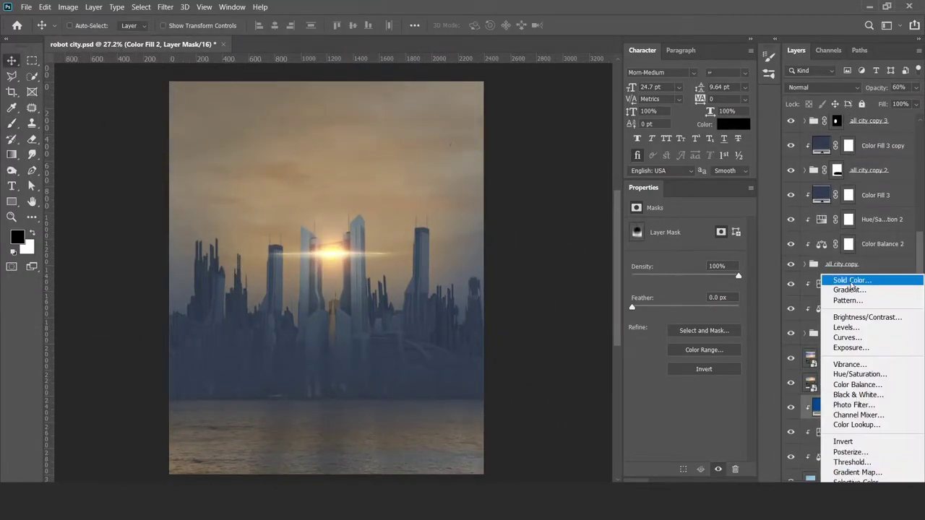
pyautogui.click(849, 279)
pyautogui.click(701, 123)
pyautogui.press('Return')
pyautogui.click(823, 87)
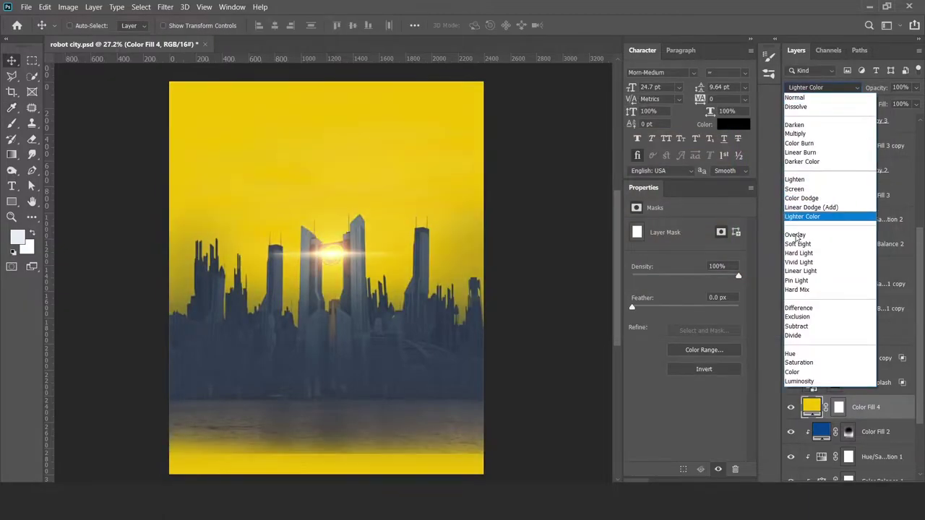
pyautogui.click(802, 182)
# Invert the fill's mask, paint a soft glow around the sun, and recolor it orange.
pyautogui.click(838, 407)
pyautogui.hotkey('ctrl', 'i')
pyautogui.press('b')
pyautogui.press('x')
pyautogui.click(351, 227)
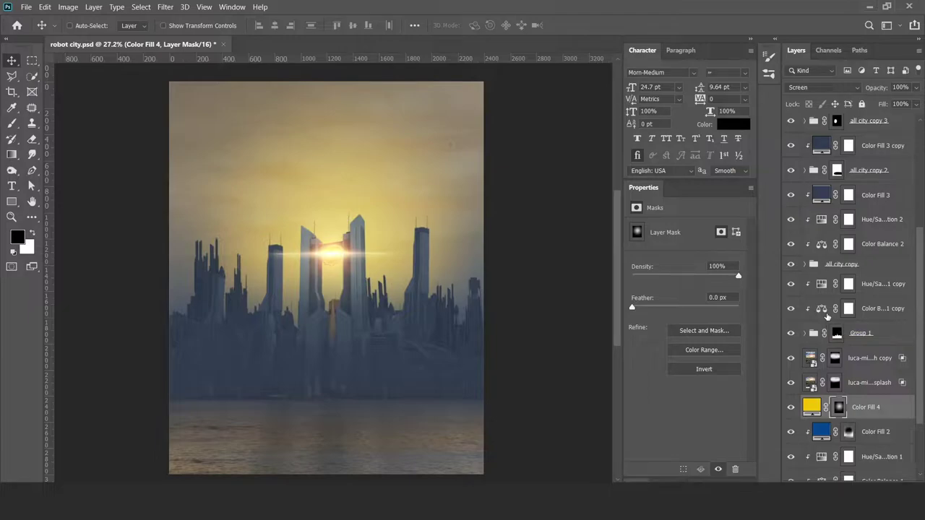
pyautogui.doubleClick(812, 406)
pyautogui.moveTo(739, 254); pyautogui.dragTo(739, 267)
pyautogui.click(846, 120)
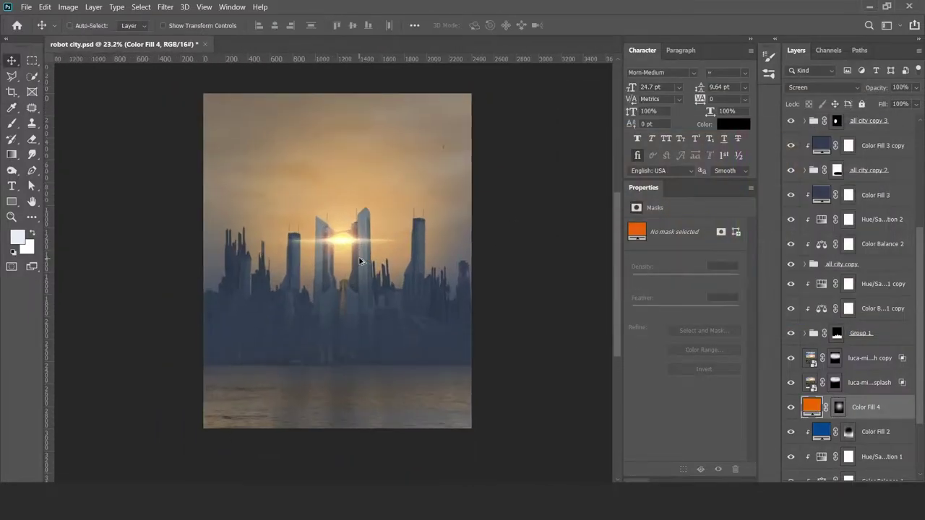
# Copy the orange fill above the top haze layer and paint orange light onto the left city.
pyautogui.click(848, 431)
pyautogui.scroll(-1, 517, 304)
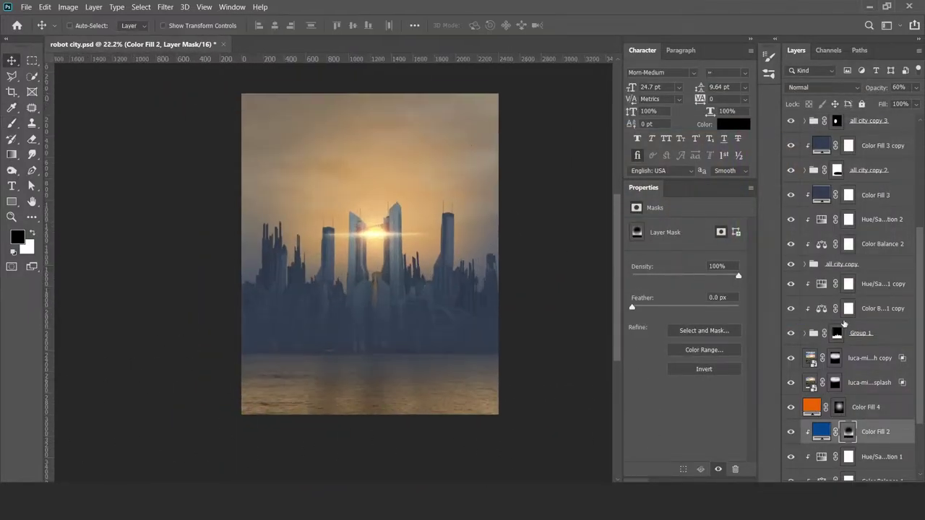
pyautogui.rightClick(402, 88)
pyautogui.press('v')
pyautogui.scroll(-1, 403, 193)
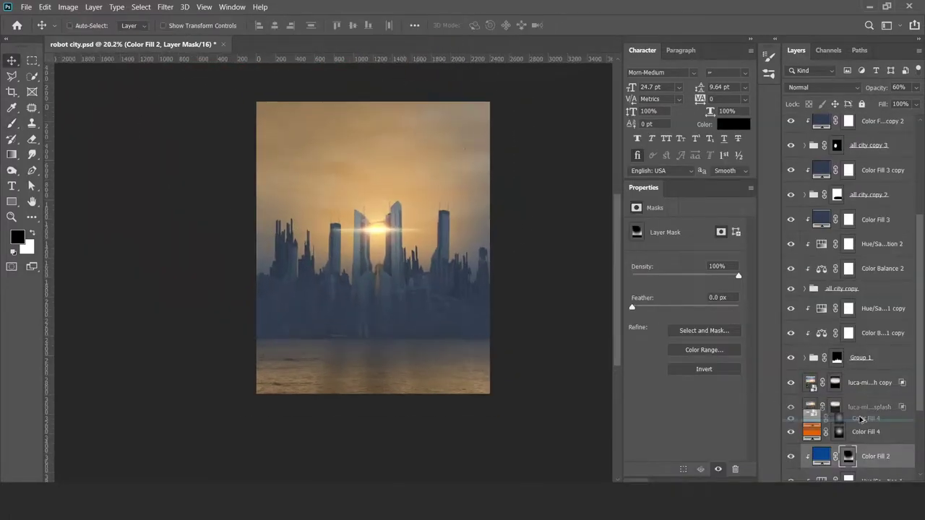
pyautogui.moveTo(875, 431); pyautogui.dragTo(858, 211)
pyautogui.press('b')
pyautogui.scroll(1, 390, 245)
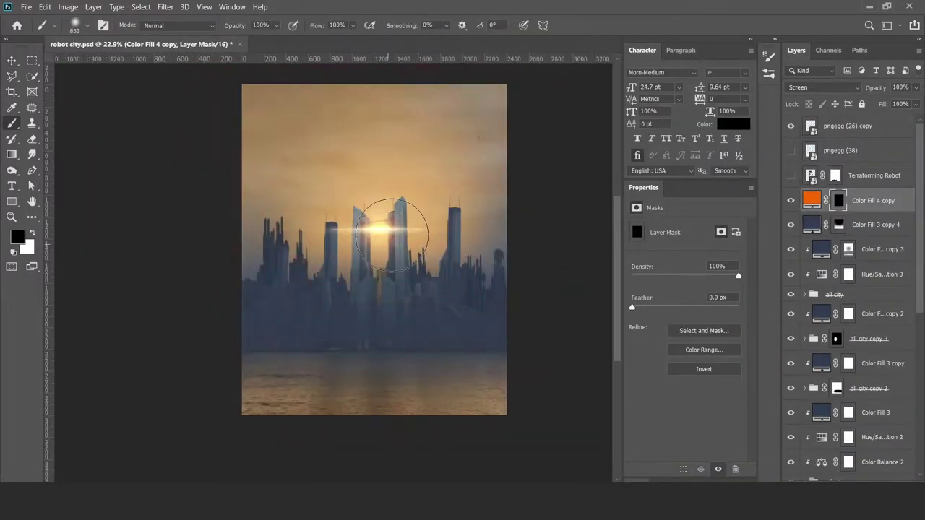
pyautogui.press('x')
pyautogui.moveTo(307, 234)
pyautogui.mouseDown()
pyautogui.moveTo(392, 330)
pyautogui.moveTo(516, 217)
pyautogui.mouseUp()
# Alt-drag orange fill copies above Color Fill 3 and Color Fill 3 copy.
pyautogui.press('x')
pyautogui.press('v')
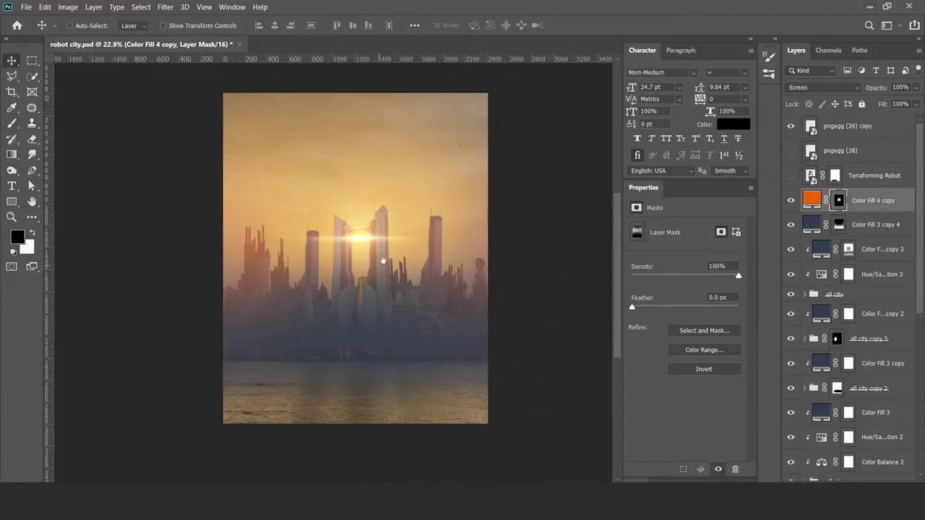
pyautogui.scroll(1, 385, 327)
pyautogui.scroll(1, 385, 326)
pyautogui.scroll(-1, 378, 289)
pyautogui.scroll(-1, 377, 309)
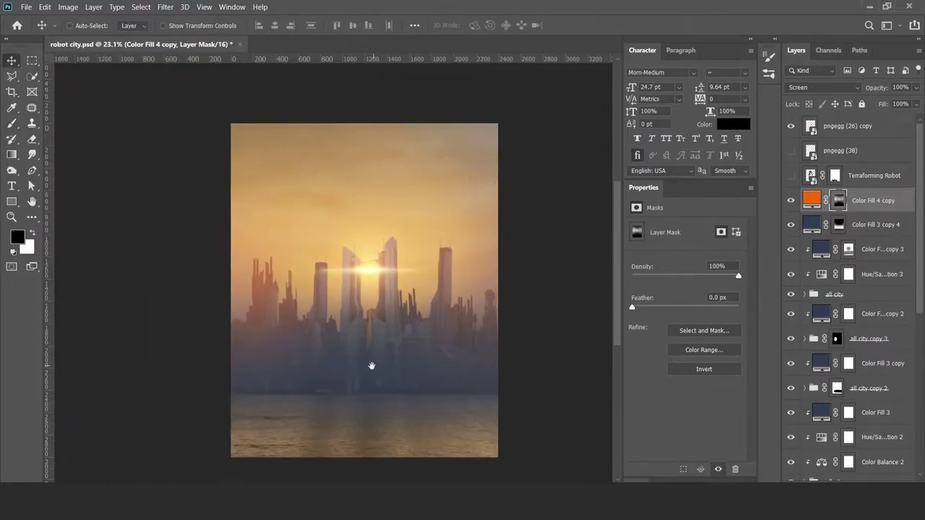
pyautogui.scroll(1, 372, 367)
pyautogui.scroll(-3, 857, 339)
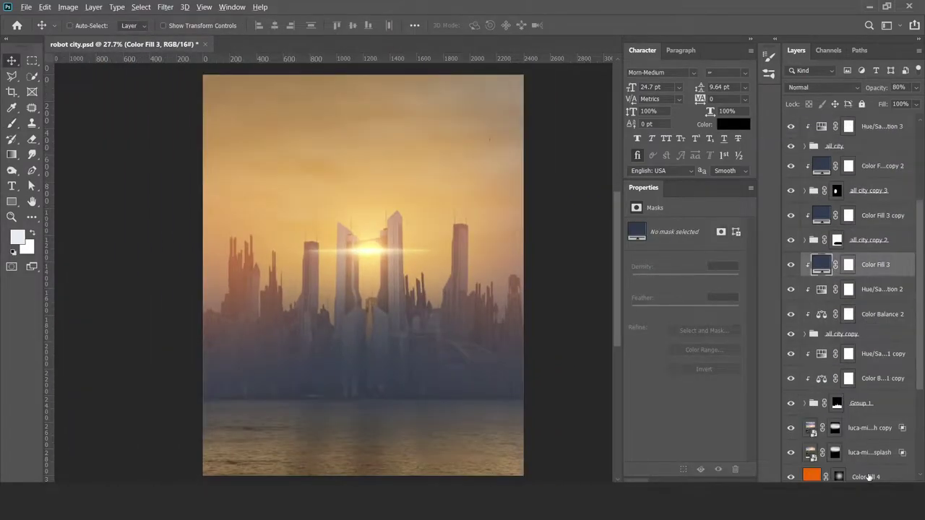
pyautogui.moveTo(869, 477); pyautogui.dragTo(869, 264)
pyautogui.press('b')
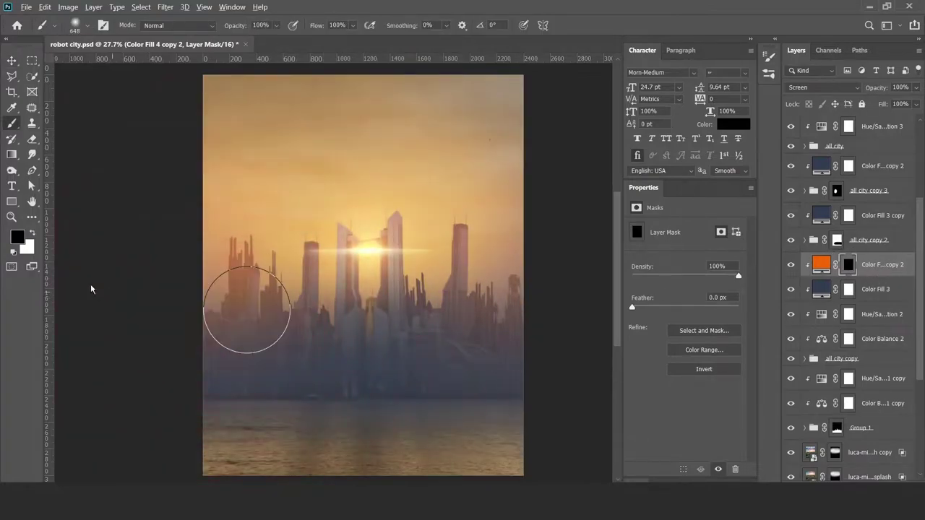
pyautogui.moveTo(867, 255); pyautogui.dragTo(840, 209)
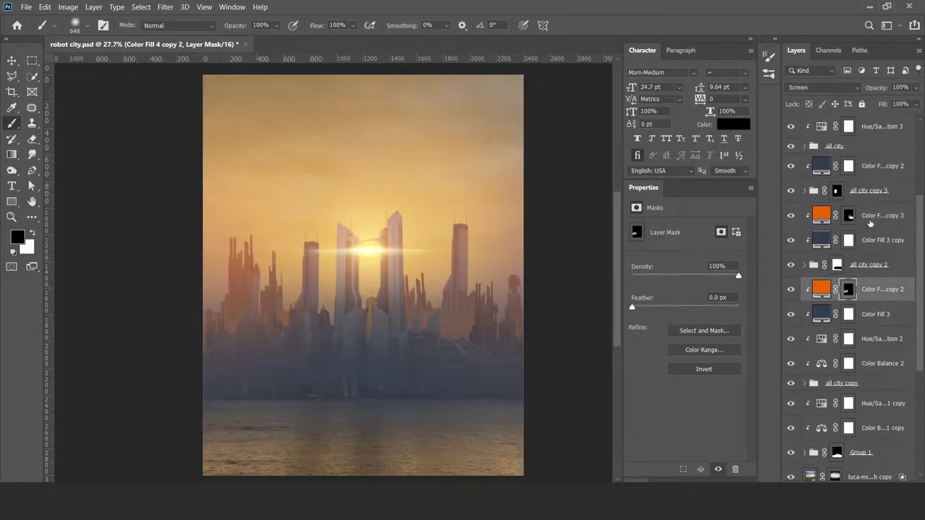
# Copy the orange fill onto the next city group and the topmost city layer.
pyautogui.moveTo(870, 224); pyautogui.dragTo(834, 166)
pyautogui.press('v')
pyautogui.moveTo(518, 263); pyautogui.dragTo(510, 277)
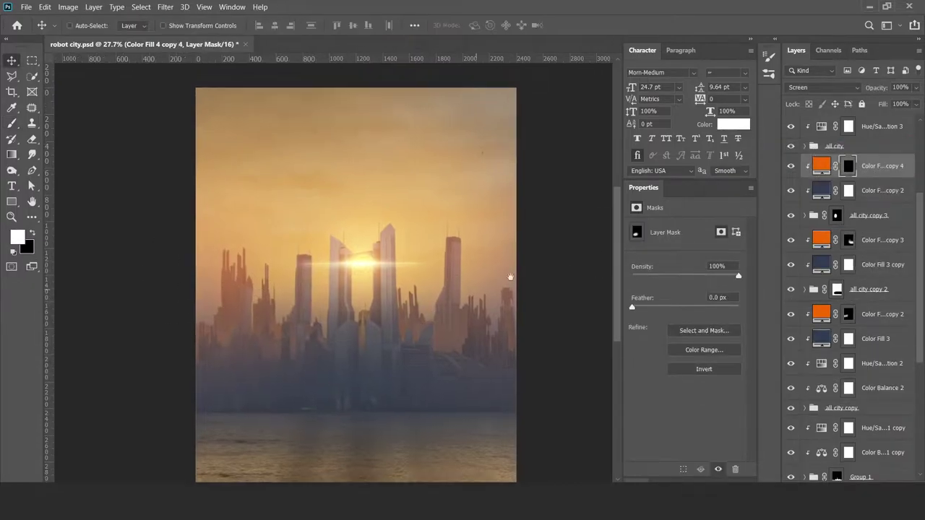
pyautogui.moveTo(859, 190); pyautogui.dragTo(830, 130)
pyautogui.hotkey('ctrl', 'i')
pyautogui.press('b')
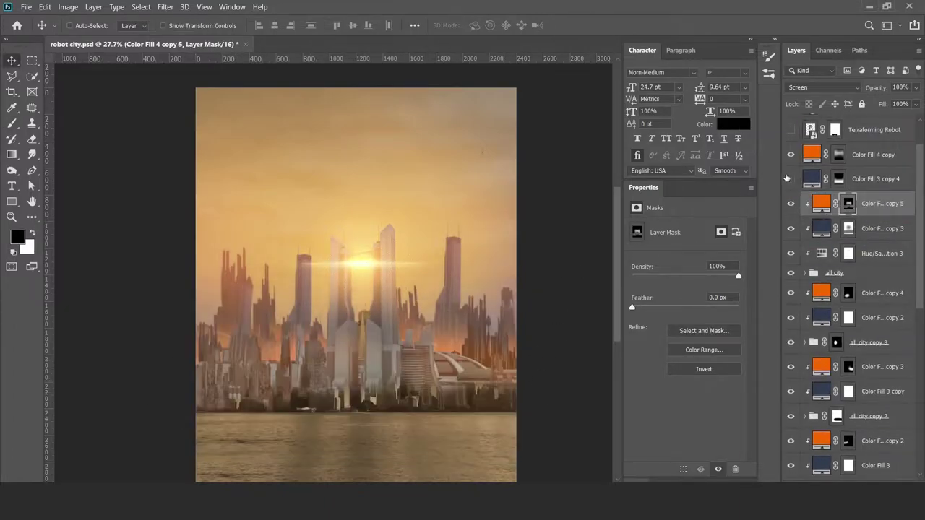
# Reveal more city structures on the right with a cloud-shaped brush, then return to a round brush.
pyautogui.hotkey('alt', ']')
pyautogui.rightClick(299, 364)
pyautogui.moveTo(894, 260); pyautogui.dragTo(893, 341)
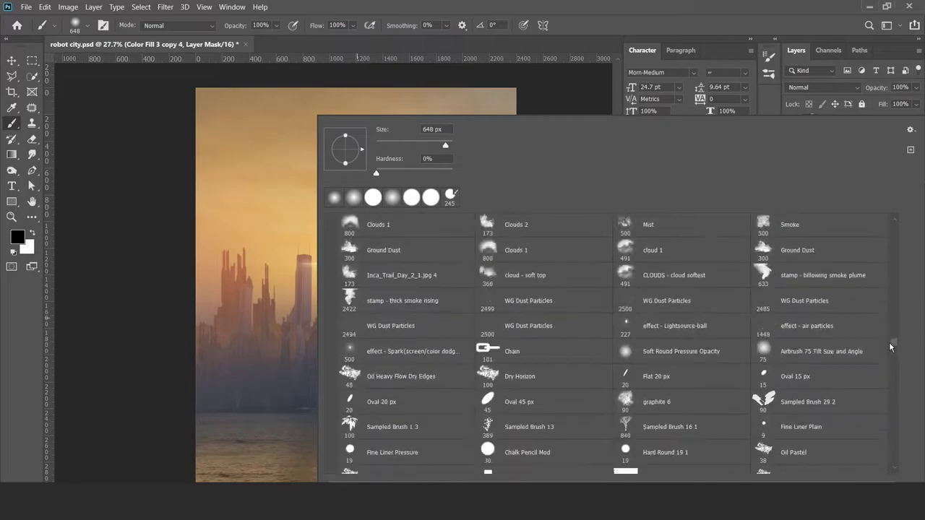
pyautogui.doubleClick(766, 420)
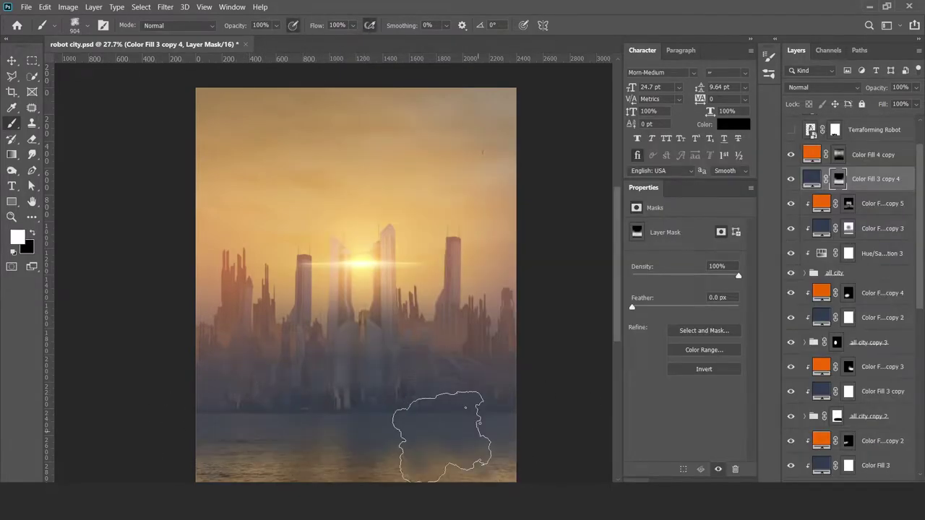
pyautogui.press('x')
pyautogui.moveTo(341, 299)
pyautogui.mouseDown()
pyautogui.moveTo(455, 279)
pyautogui.moveTo(538, 312)
pyautogui.mouseUp()
pyautogui.rightClick(503, 341)
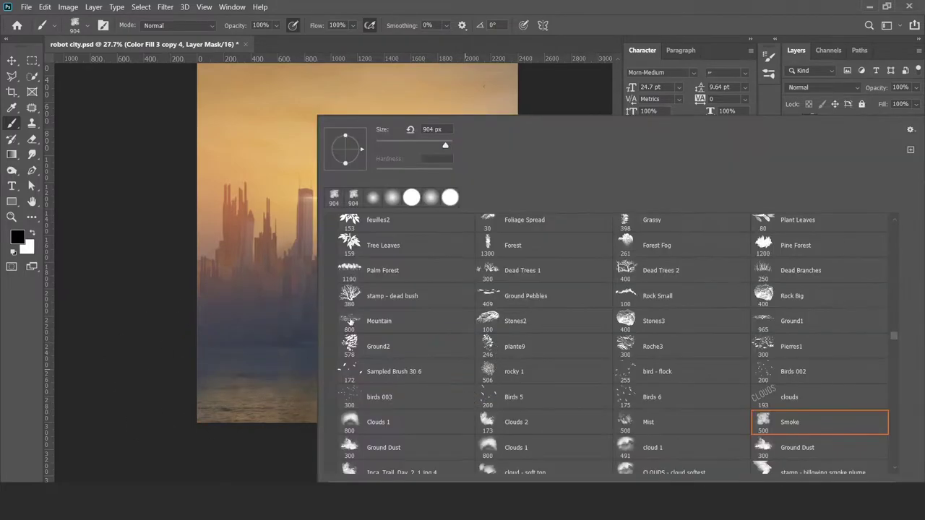
pyautogui.doubleClick(408, 198)
pyautogui.press('x')
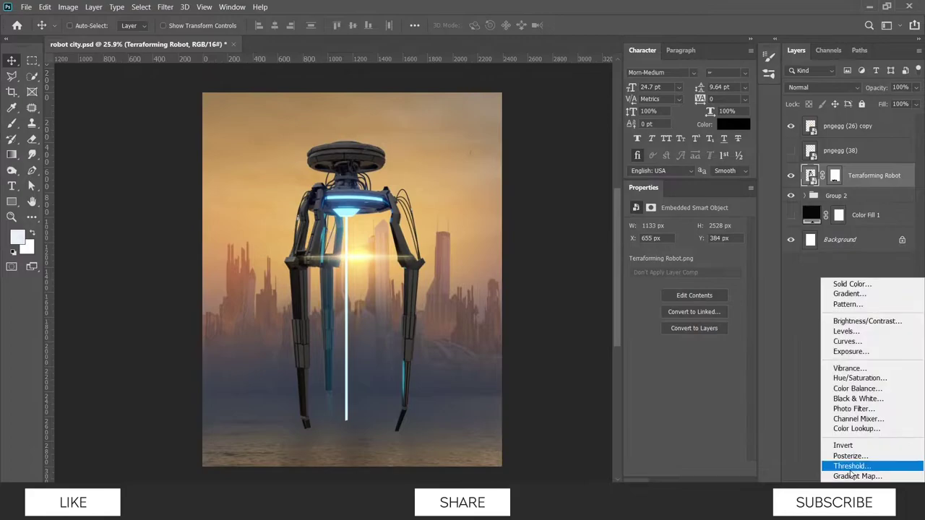
# Add a Colour Balance to the robot shifting midtones toward red and yellow.
pyautogui.click(838, 390)
pyautogui.moveTo(669, 254); pyautogui.dragTo(677, 255)
pyautogui.moveTo(669, 294); pyautogui.dragTo(653, 295)
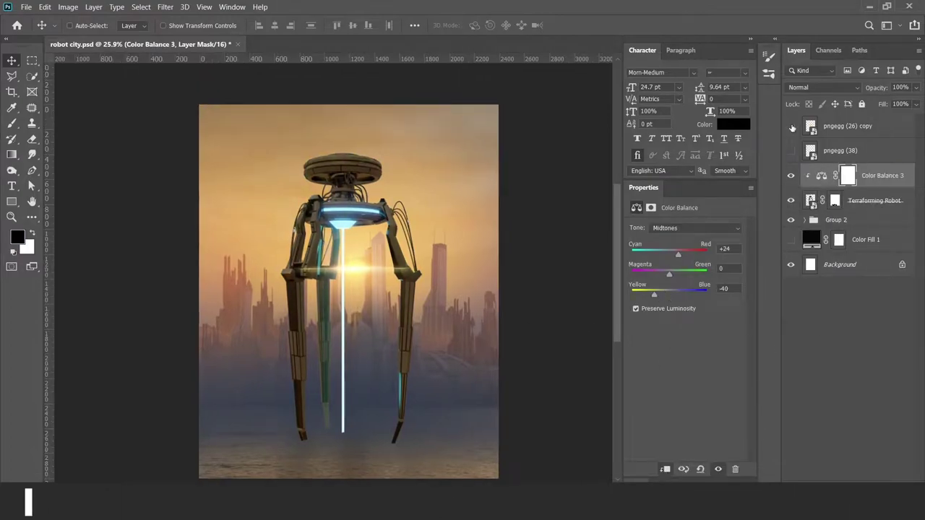
pyautogui.moveTo(838, 217); pyautogui.dragTo(838, 214)
# Select the robot's layer mask and set up a hard round brush for it.
pyautogui.click(874, 200)
pyautogui.click(836, 200)
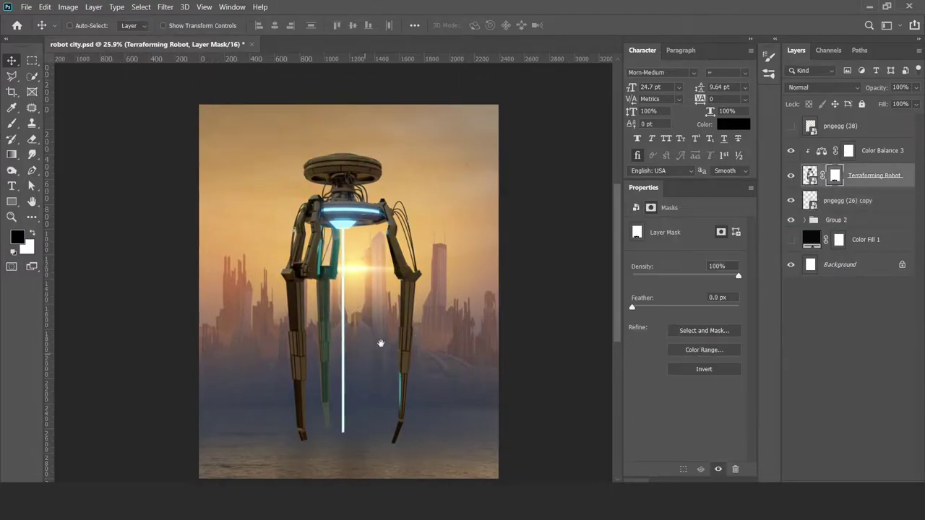
pyautogui.keyDown('alt'); pyautogui.scroll(4, 380, 345); pyautogui.keyUp('alt')
pyautogui.press('b')
pyautogui.rightClick(383, 315)
pyautogui.press('Return')
pyautogui.keyDown('alt'); pyautogui.scroll(3, 353, 284); pyautogui.keyUp('alt')
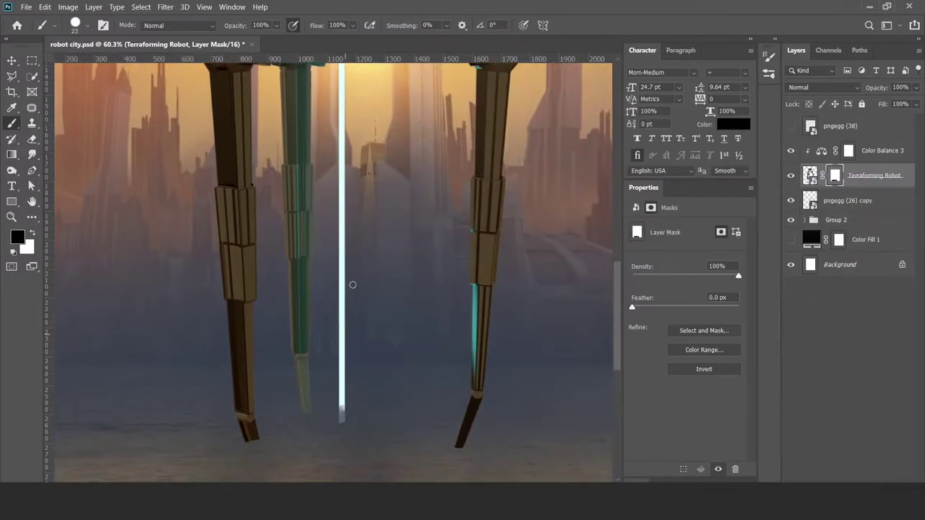
pyautogui.rightClick(357, 397)
pyautogui.click(474, 241)
pyautogui.press('Return')
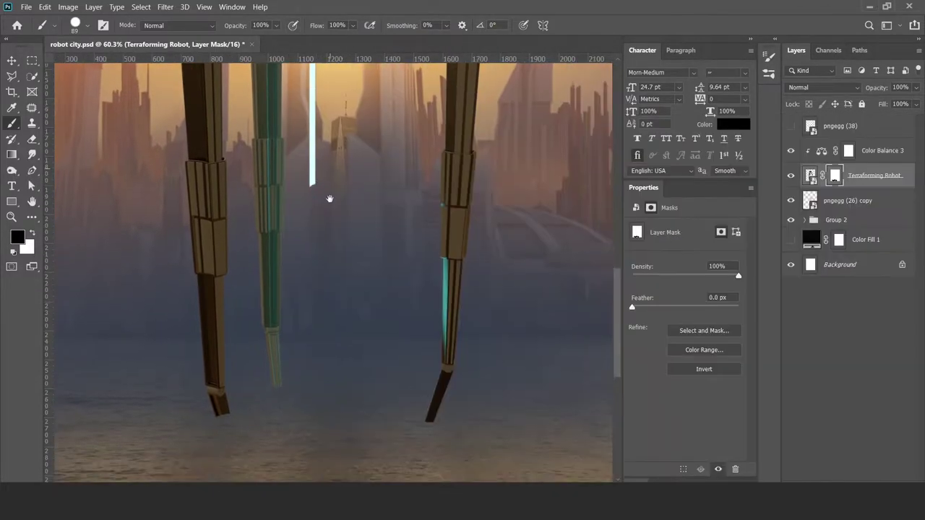
pyautogui.scroll(5, 330, 200)
pyautogui.keyDown('alt'); pyautogui.scroll(3, 316, 142); pyautogui.keyUp('alt')
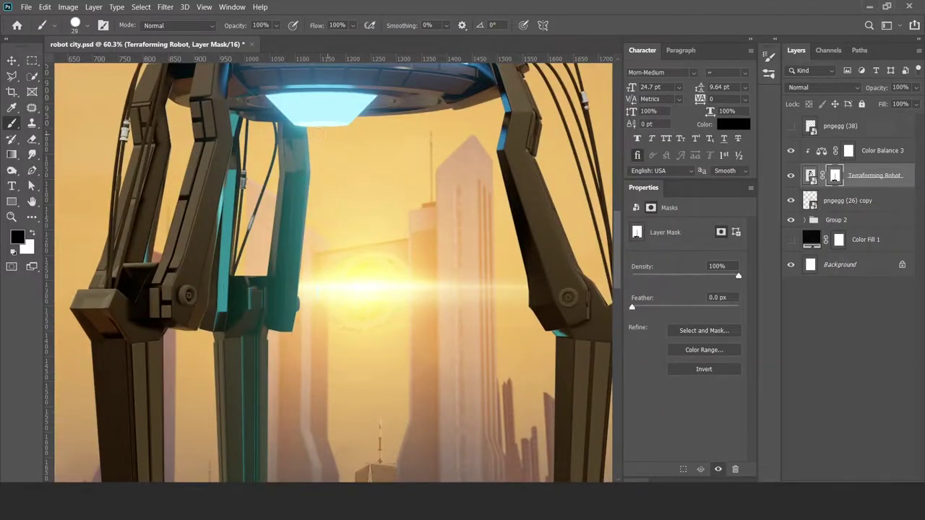
# Zoom out and lower the robot's Hue/Saturation lightness to -7.
pyautogui.press('v')
pyautogui.keyDown('alt'); pyautogui.scroll(-3, 314, 306); pyautogui.keyUp('alt')
pyautogui.keyDown('alt'); pyautogui.scroll(-2, 313, 306); pyautogui.keyUp('alt')
pyautogui.keyDown('alt'); pyautogui.scroll(-2, 313, 306); pyautogui.keyUp('alt')
pyautogui.hotkey('alt', ']')
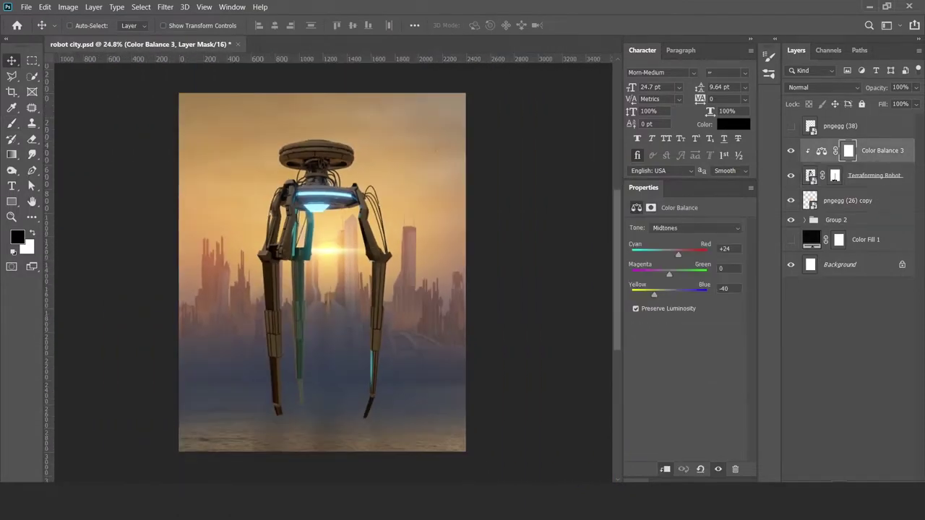
pyautogui.moveTo(684, 320); pyautogui.dragTo(676, 320)
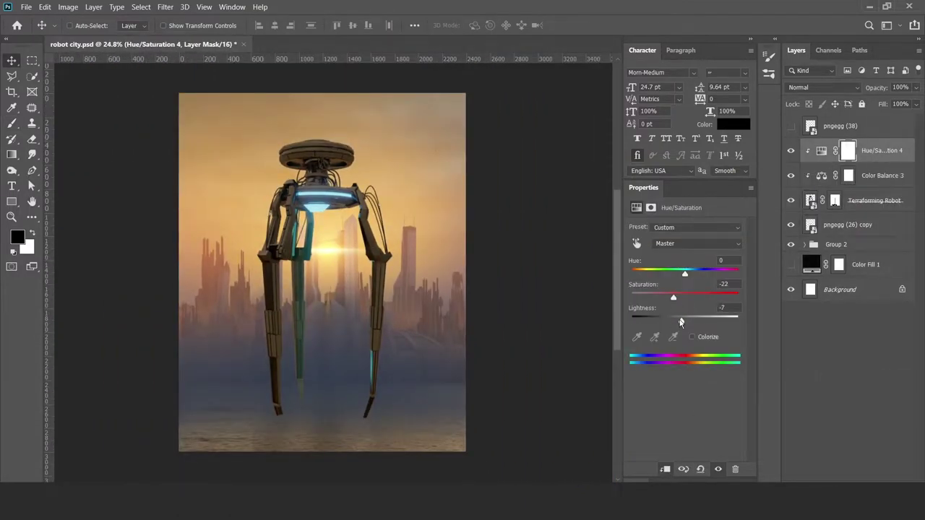
# Add a dark blue Solid Color fill with inverted mask, pick Soft Round brush, nudge robot lower.
pyautogui.click(861, 476)
pyautogui.click(802, 275)
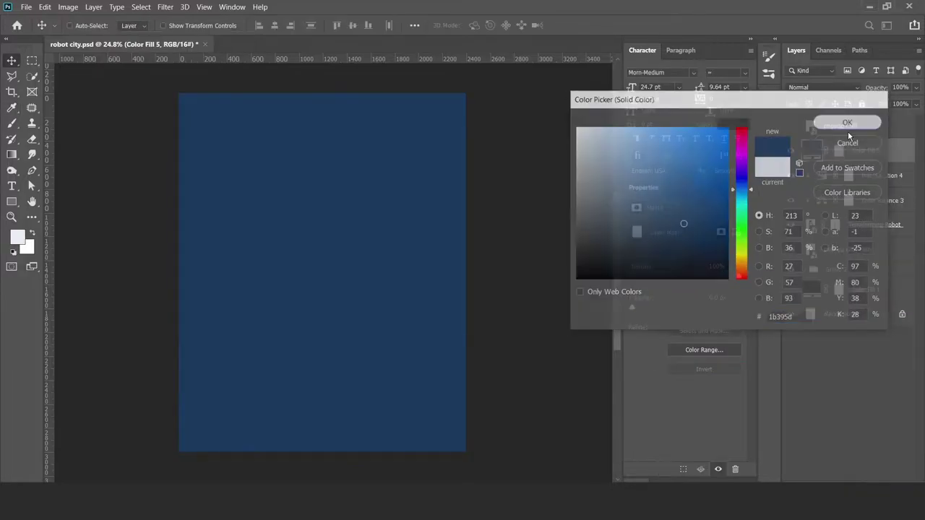
pyautogui.hotkey('ctrl', 'i')
pyautogui.press('b')
pyautogui.rightClick(318, 117)
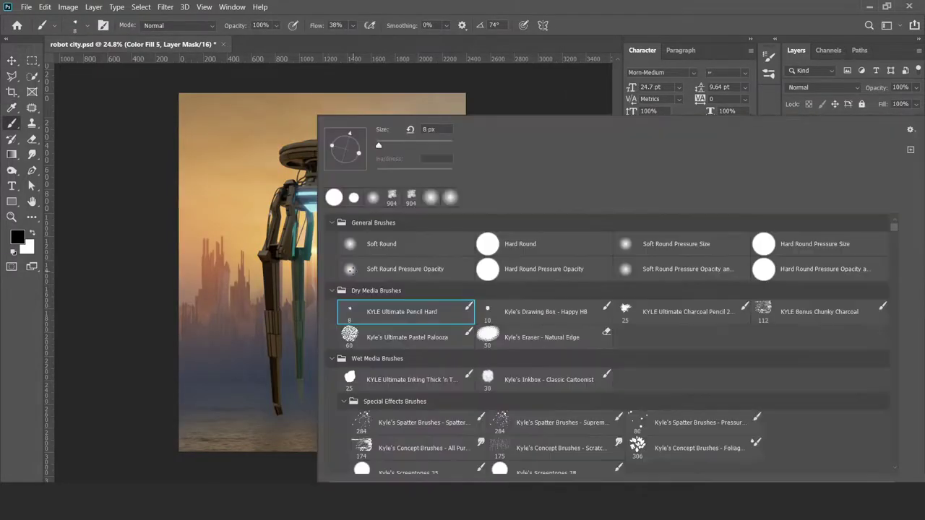
pyautogui.click(381, 244)
pyautogui.press('Return')
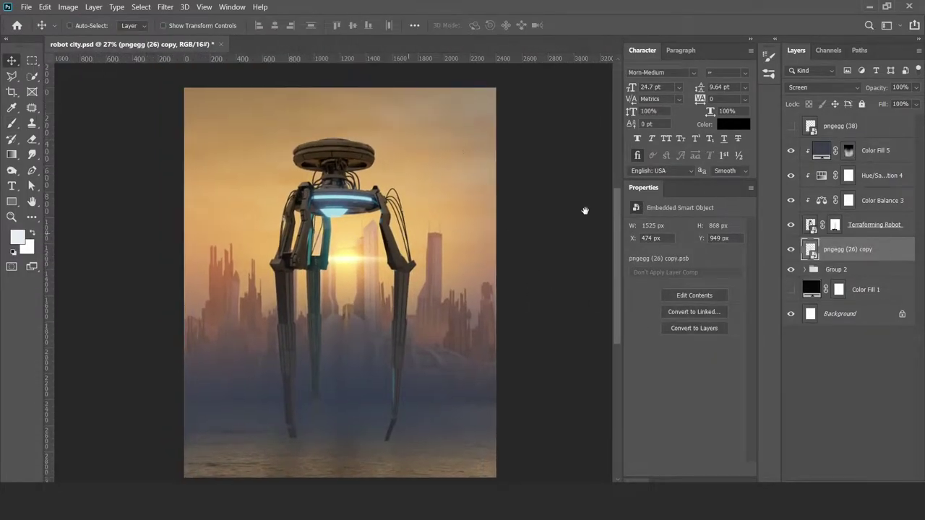
pyautogui.moveTo(474, 268); pyautogui.dragTo(390, 307)
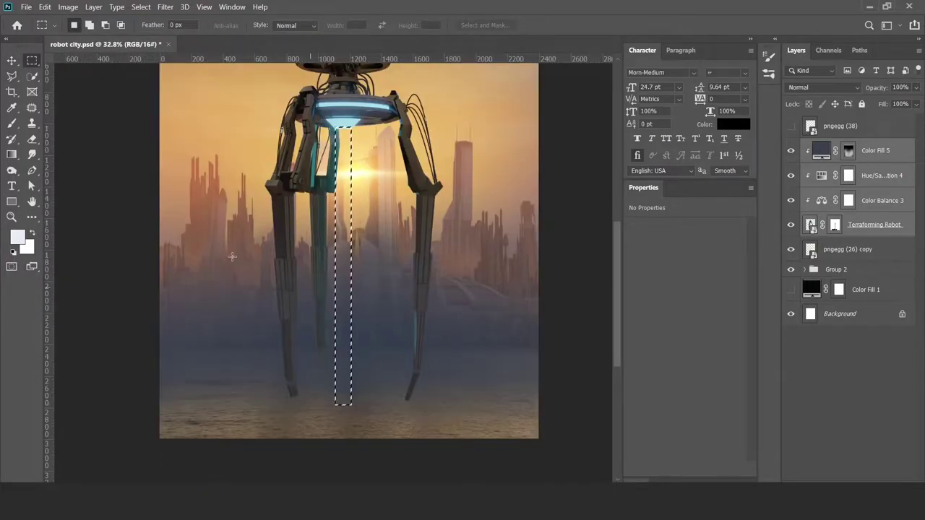
# Fill the strip light blue on a new layer and give the beam layer a mask.
pyautogui.hotkey('ctrl', 'shift', 'alt', 'n')
pyautogui.hotkey('alt', 'BackSpace')
pyautogui.hotkey('ctrl', 'd')
pyautogui.press('v')
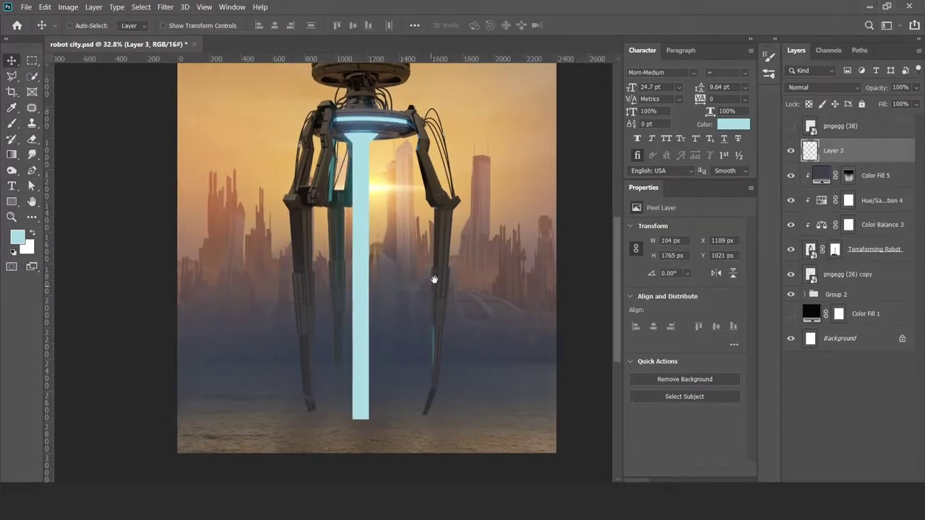
pyautogui.click(831, 474)
pyautogui.press('d')
pyautogui.press('b')
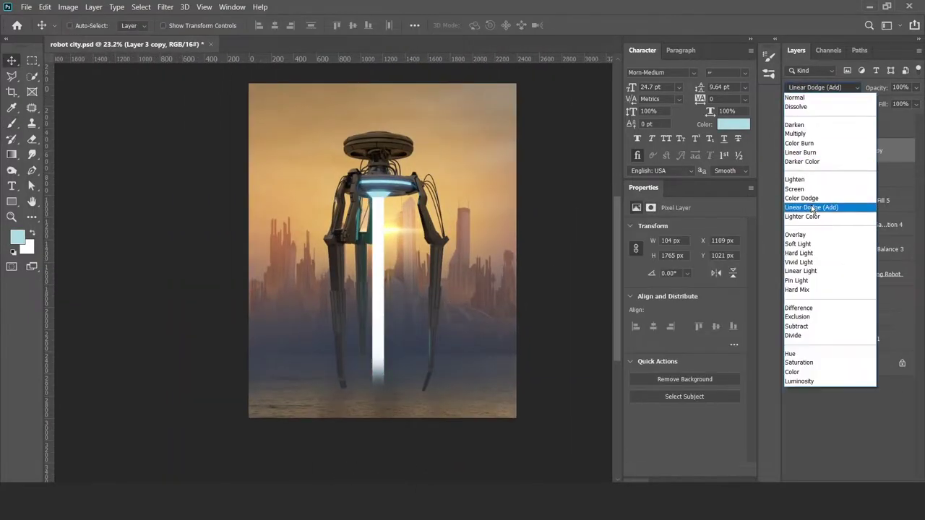
# Apply a 15.3 px Gaussian Blur to the beam copy, then duplicate and blur it more strongly.
pyautogui.click(834, 151)
pyautogui.click(810, 150)
pyautogui.click(166, 6)
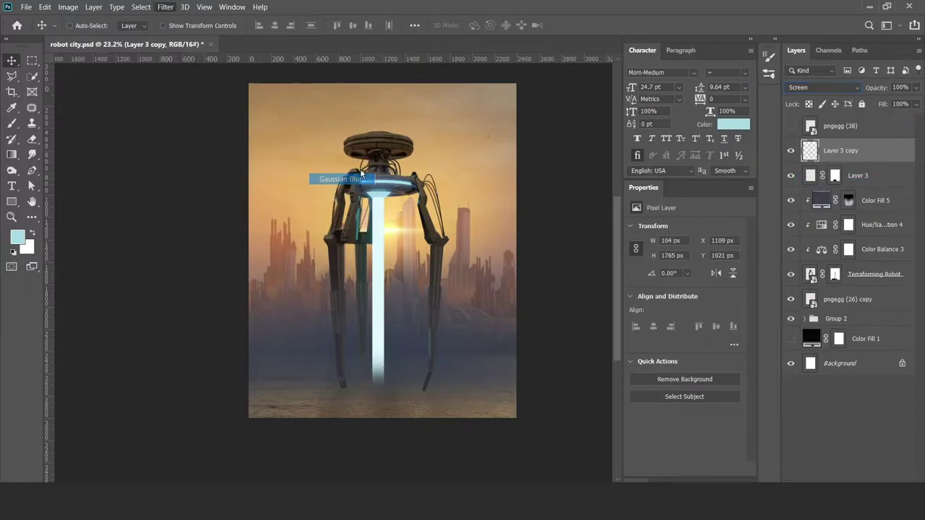
pyautogui.click(346, 253)
pyautogui.moveTo(692, 282); pyautogui.dragTo(704, 282)
pyautogui.click(796, 117)
pyautogui.hotkey('ctrl', 'j')
pyautogui.click(166, 6)
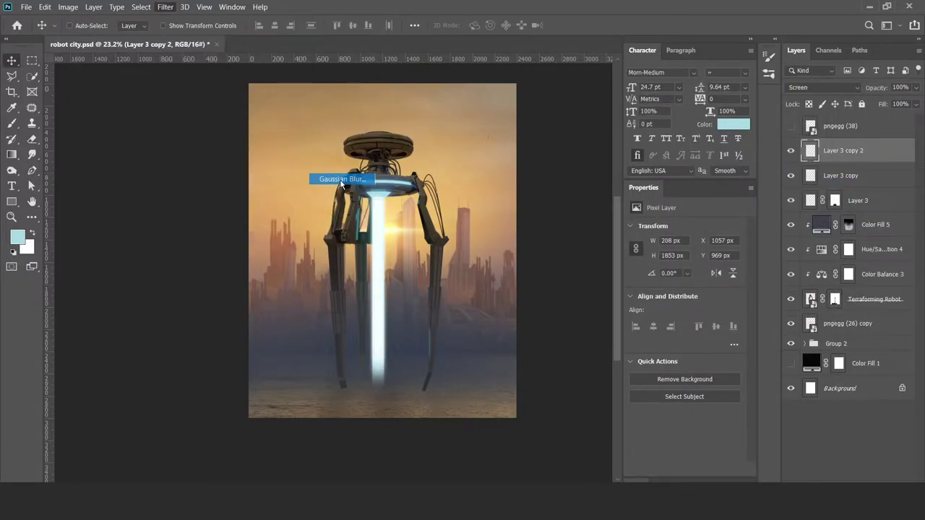
pyautogui.click(189, 20)
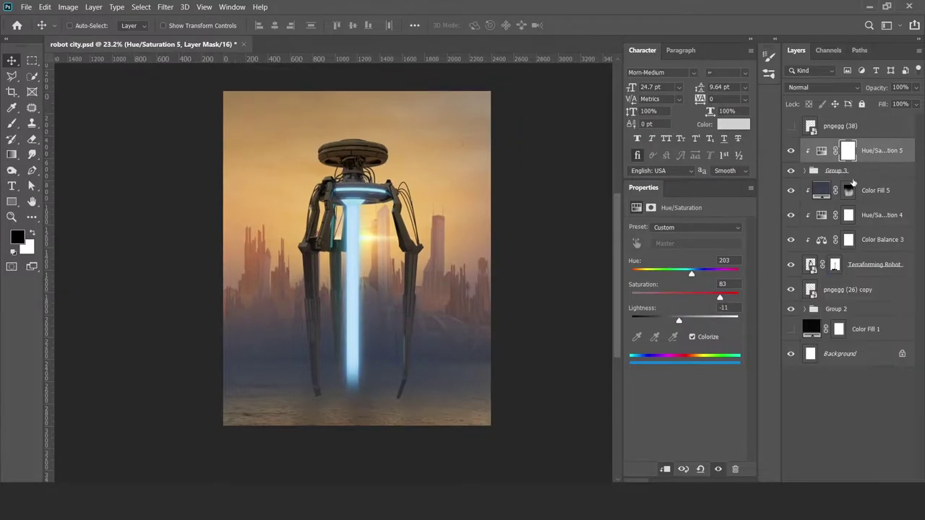
# Shift the beam tint to yellow-green (Hue 65) and clip a saturated copy to the robot.
pyautogui.moveTo(691, 274); pyautogui.dragTo(652, 273)
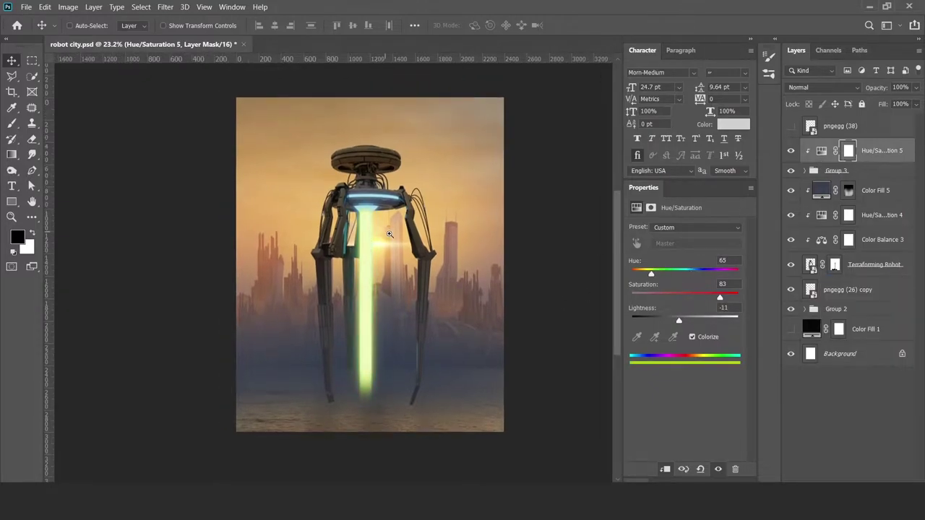
pyautogui.moveTo(389, 235); pyautogui.dragTo(434, 235)
pyautogui.hotkey('ctrl', 'j')
pyautogui.moveTo(882, 151)
pyautogui.mouseDown()
pyautogui.moveTo(866, 249)
pyautogui.moveTo(871, 200)
pyautogui.mouseUp()
pyautogui.moveTo(715, 292); pyautogui.dragTo(720, 293)
pyautogui.moveTo(650, 273); pyautogui.dragTo(653, 274)
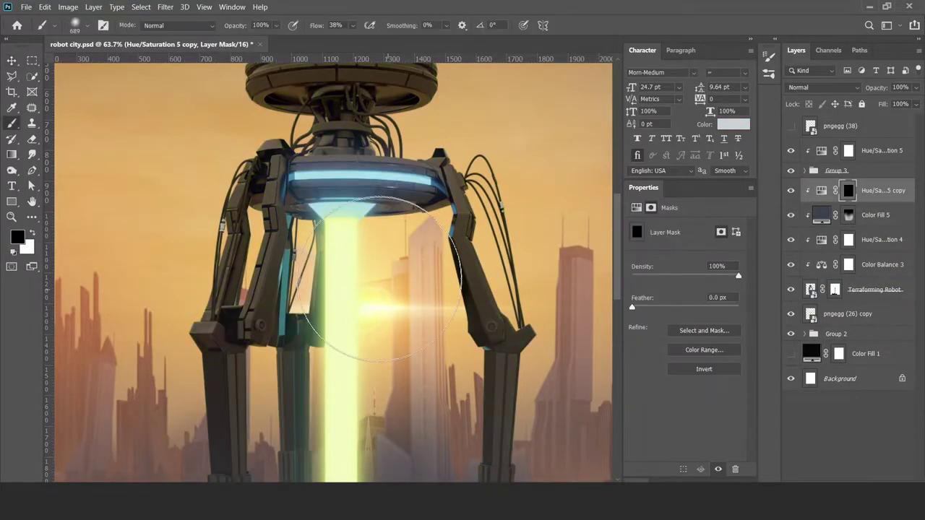
# Add another Hue/Saturation adjustment for the robot targeting its cyan ring lights.
pyautogui.hotkey('ctrl', 'i')
pyautogui.click(821, 190)
pyautogui.click(379, 176)
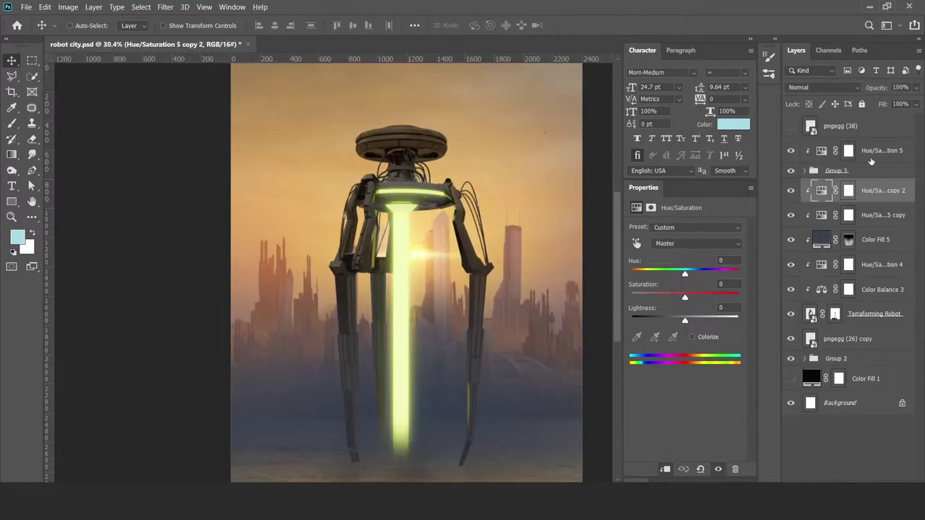
# Duplicate the top tint adjustment and hide the copy behind a black mask.
pyautogui.click(871, 161)
pyautogui.hotkey('ctrl', 'j')
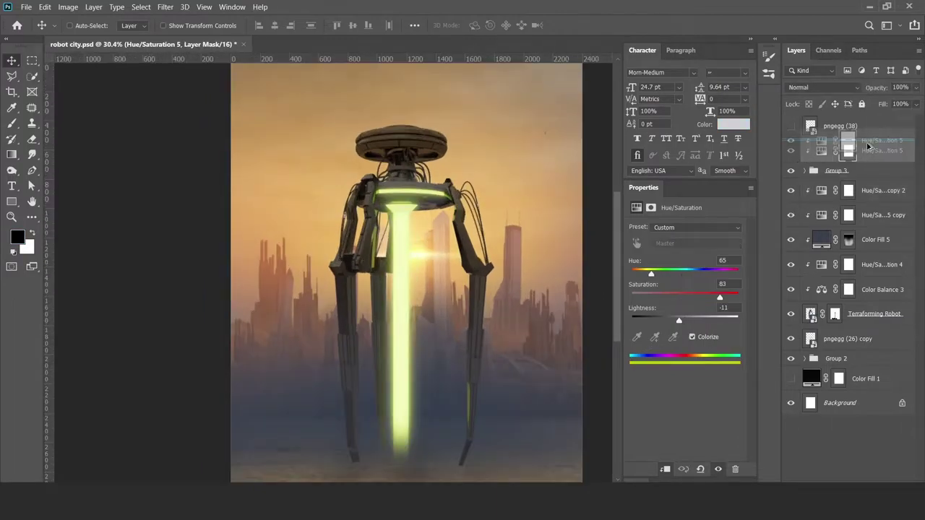
pyautogui.click(838, 151)
pyautogui.hotkey('ctrl', 'i')
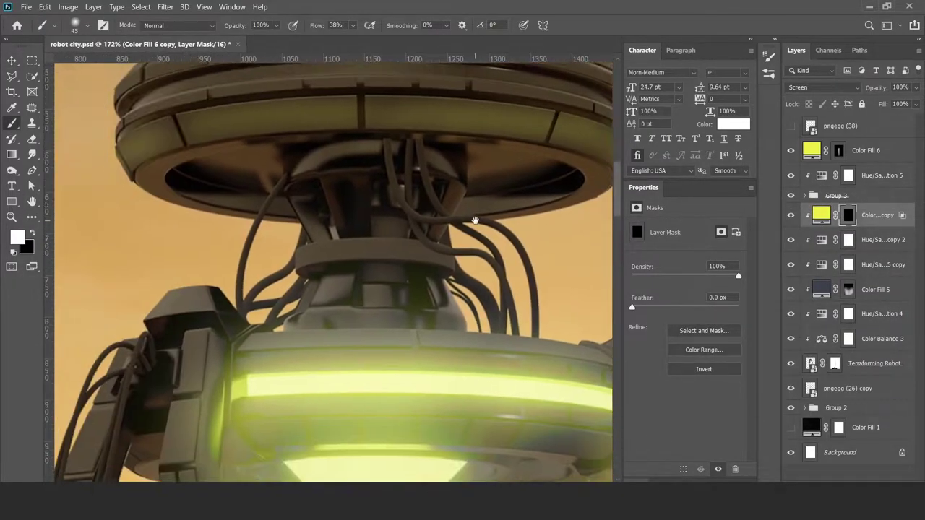
# Paint the soft yellow glow down the robot's right leg on the mask.
pyautogui.scroll(-3, 475, 220)
pyautogui.moveTo(446, 175); pyautogui.dragTo(317, 230)
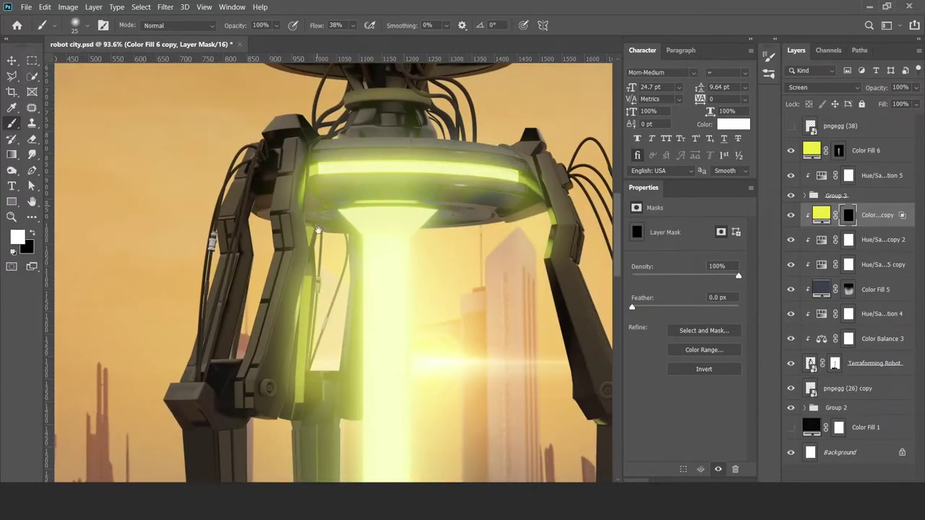
pyautogui.scroll(-10, 286, 340)
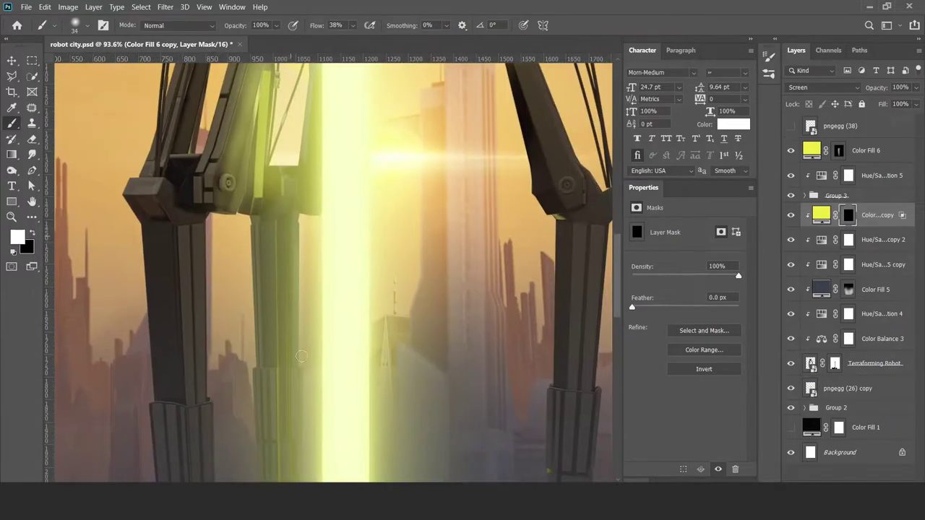
pyautogui.press('x')
pyautogui.scroll(-5, 281, 296)
pyautogui.scroll(10, 275, 220)
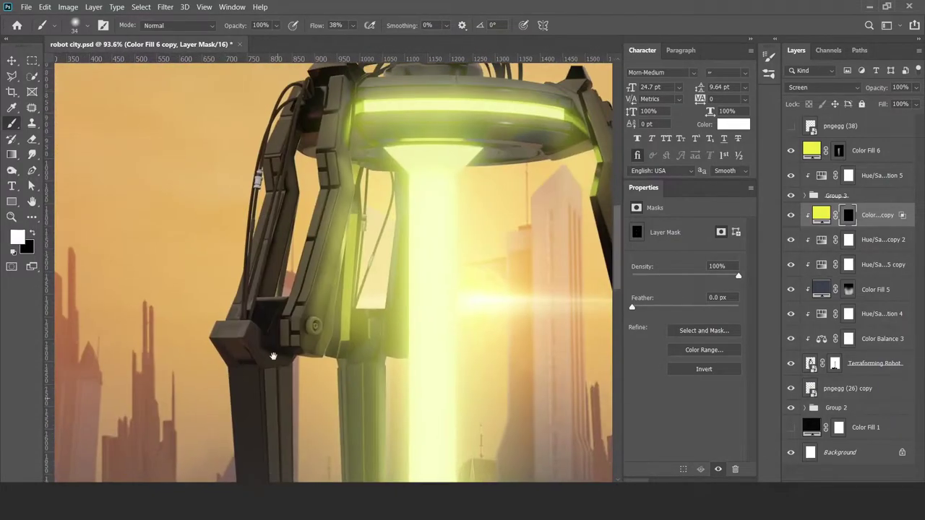
pyautogui.scroll(-5, 274, 355)
pyautogui.scroll(-5, 260, 280)
pyautogui.scroll(2, 162, 379)
pyautogui.hscroll(2, 163, 379)
pyautogui.press('x')
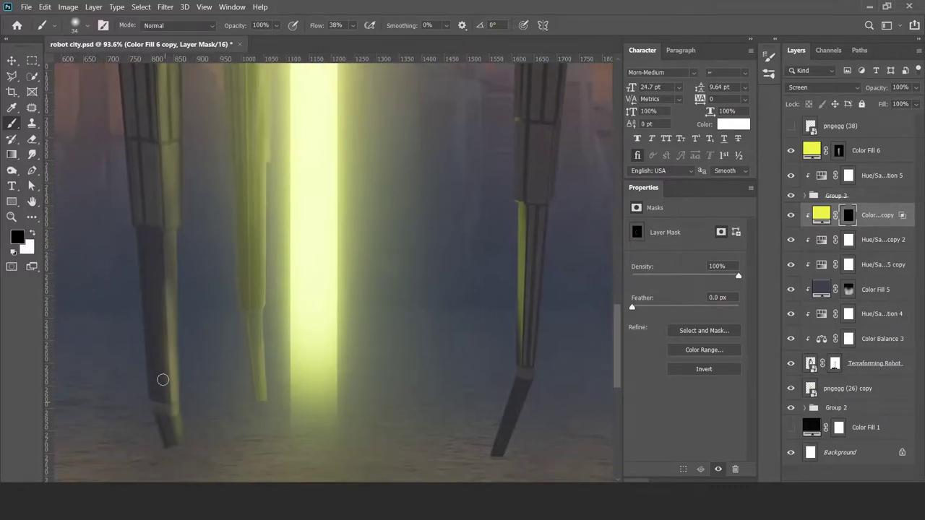
pyautogui.hscroll(2, 191, 451)
pyautogui.moveTo(488, 217); pyautogui.dragTo(479, 393)
# Continue painting the glow up the robot's body where it faces the beam.
pyautogui.scroll(5, 493, 311)
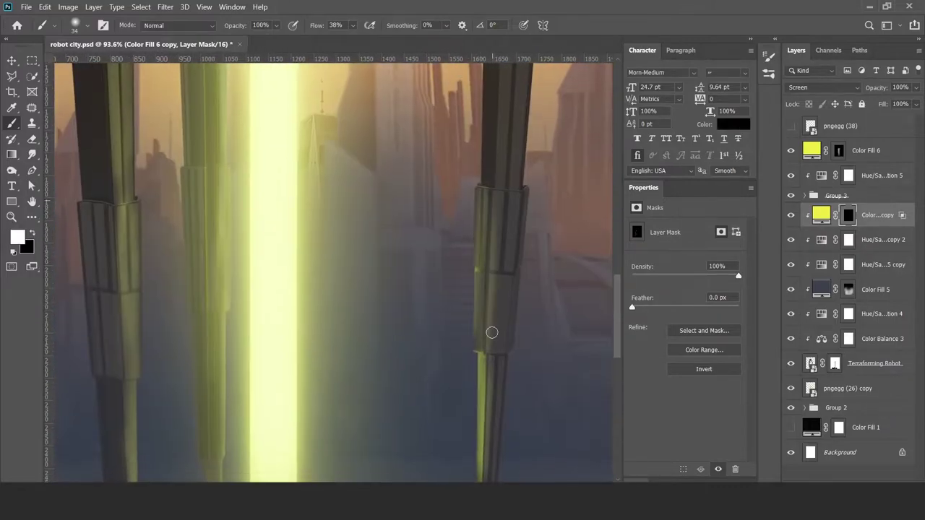
pyautogui.press('x')
pyautogui.scroll(5, 473, 339)
pyautogui.scroll(5, 451, 357)
pyautogui.hscroll(2, 440, 318)
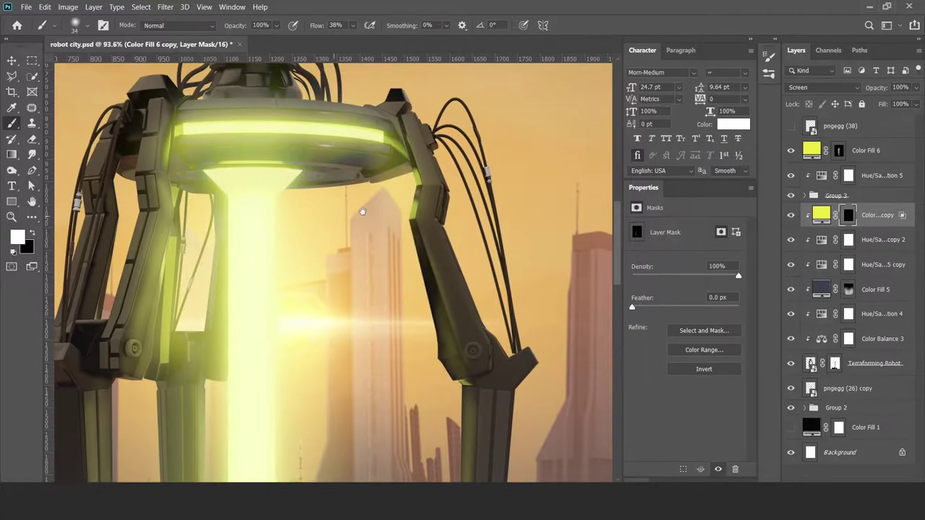
pyautogui.scroll(-5, 363, 211)
pyautogui.scroll(-1, 479, 260)
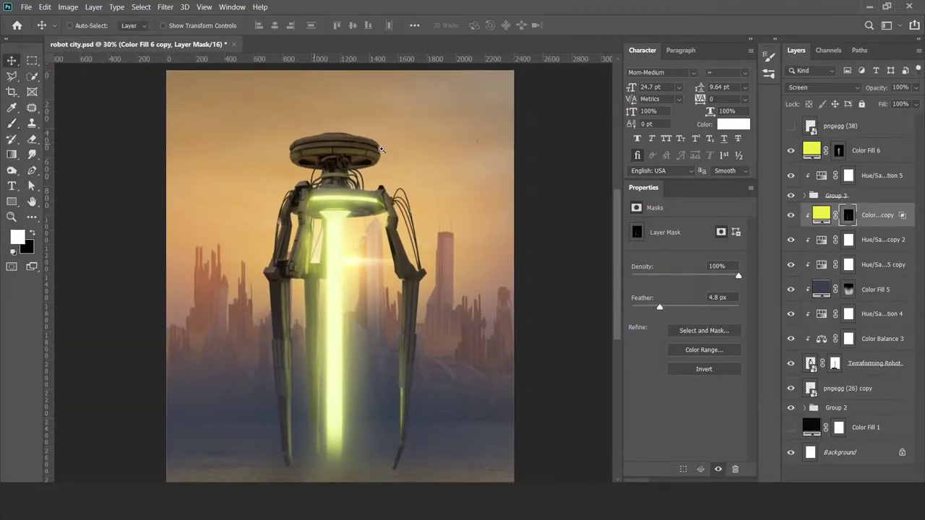
pyautogui.scroll(4, 304, 213)
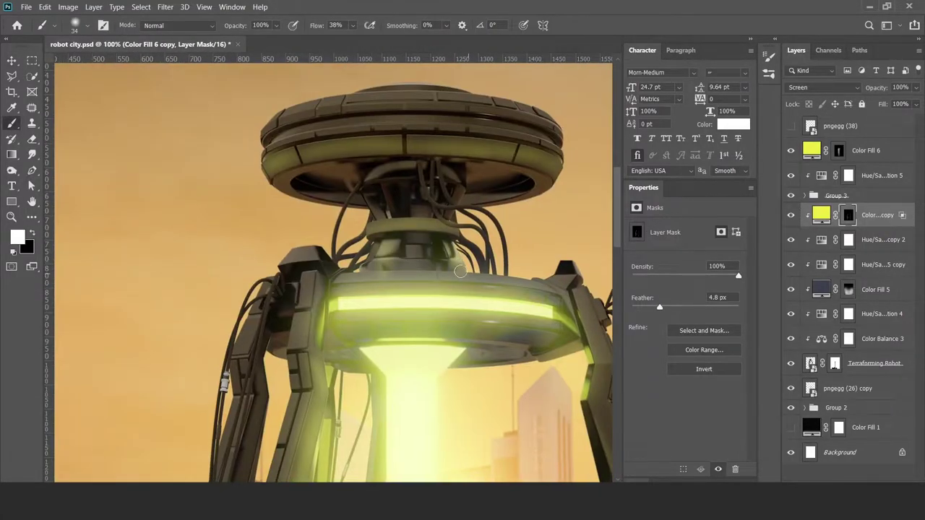
pyautogui.press('x')
pyautogui.moveTo(392, 270); pyautogui.dragTo(377, 179)
pyautogui.scroll(-6, 303, 324)
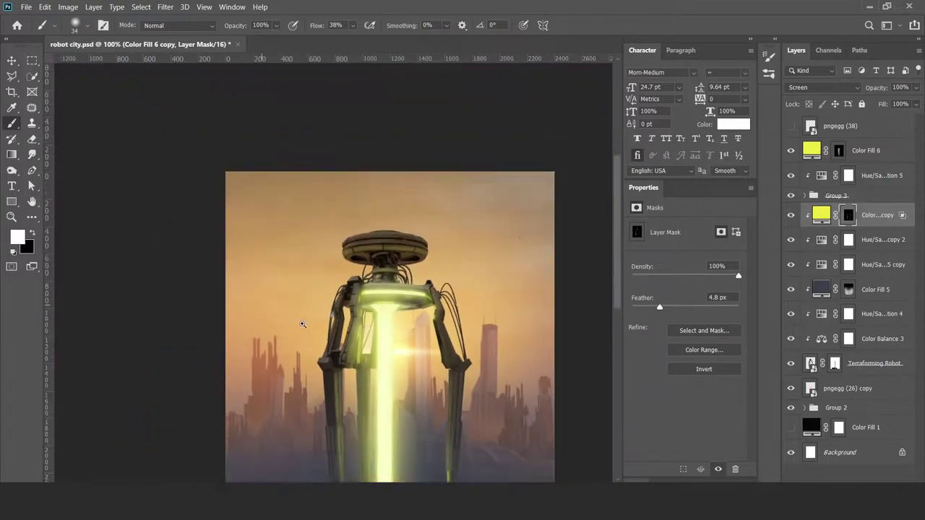
pyautogui.scroll(-1, 351, 268)
pyautogui.scroll(1, 368, 320)
# Select all of the robot's layers in the Layers panel.
pyautogui.press('v')
pyautogui.scroll(-2, 375, 319)
pyautogui.scroll(1, 375, 318)
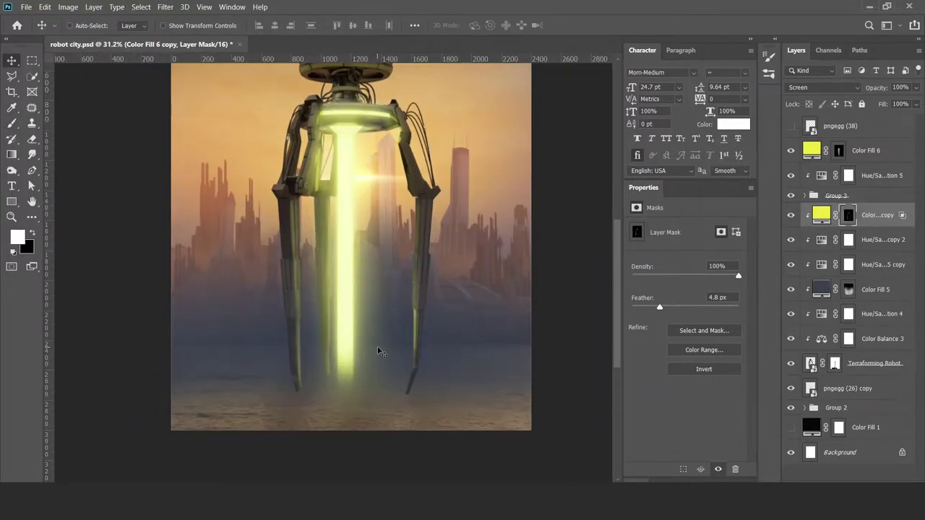
pyautogui.scroll(1, 379, 352)
pyautogui.keyDown('shift'); pyautogui.click(864, 370); pyautogui.keyUp('shift')
pyautogui.keyDown('shift'); pyautogui.click(866, 185); pyautogui.keyUp('shift')
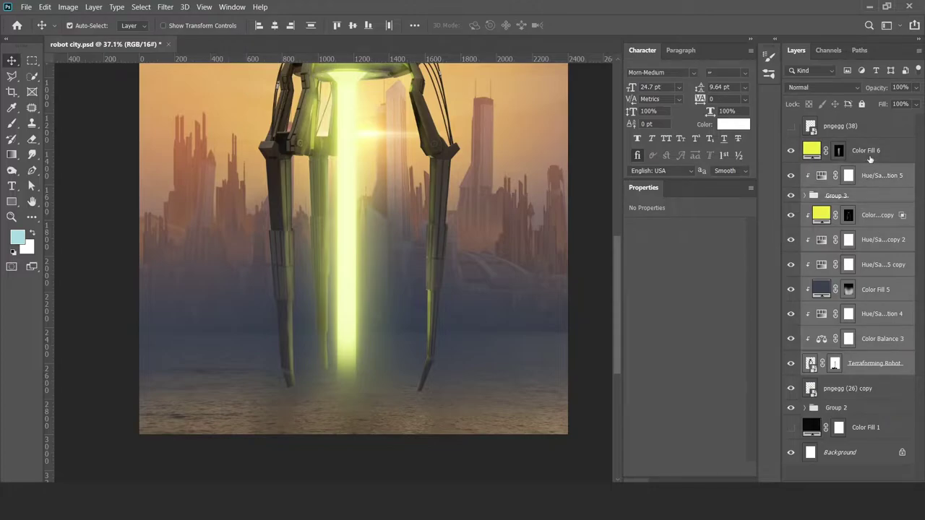
# Group the robot layers, then duplicate and flip the copy below as a water reflection.
pyautogui.hotkey('ctrl', 'g')
pyautogui.hotkey('ctrl', 'j')
pyautogui.hotkey('ctrl', 't')
pyautogui.rightClick(385, 182)
pyautogui.click(412, 463)
pyautogui.moveTo(409, 148)
pyautogui.mouseDown()
pyautogui.moveTo(409, 409)
pyautogui.moveTo(409, 361)
pyautogui.mouseUp()
pyautogui.press('Return')
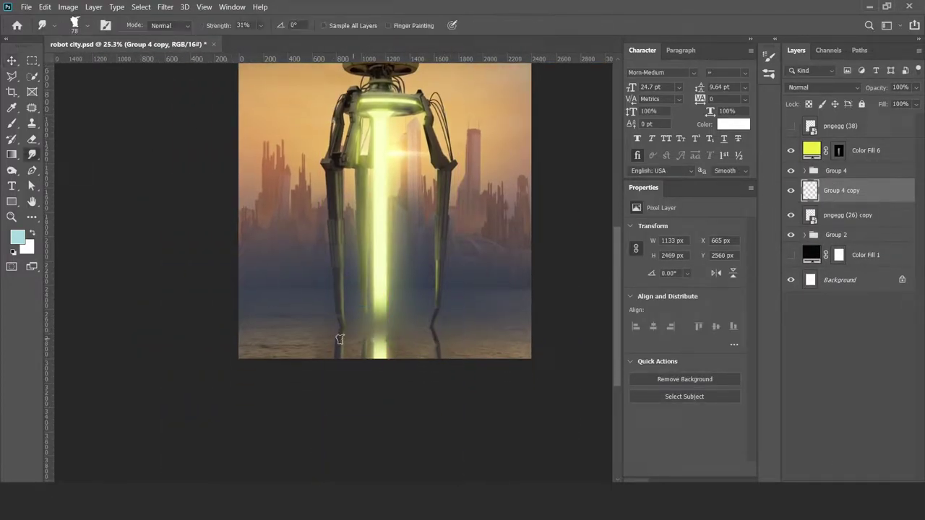
# Refine the leg reflections with a soft 16 px brush, then add a new empty layer.
pyautogui.scroll(3, 419, 231)
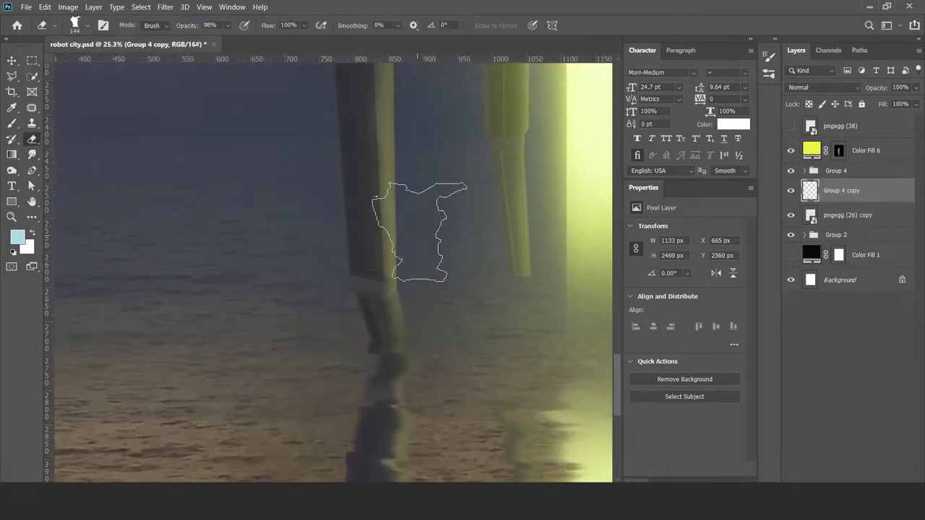
pyautogui.scroll(-2, 326, 281)
pyautogui.scroll(-2, 311, 283)
pyautogui.press('v')
pyautogui.scroll(-3, 305, 320)
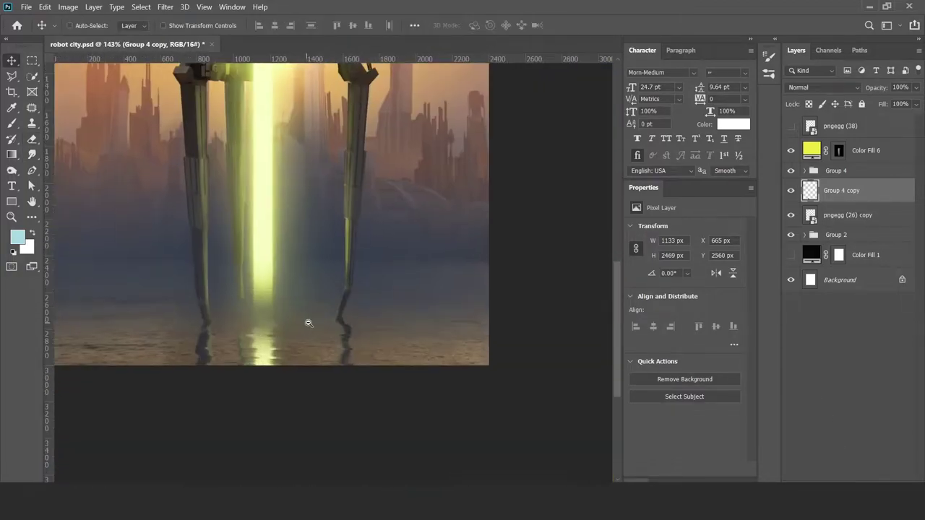
pyautogui.scroll(4, 350, 311)
pyautogui.press('b')
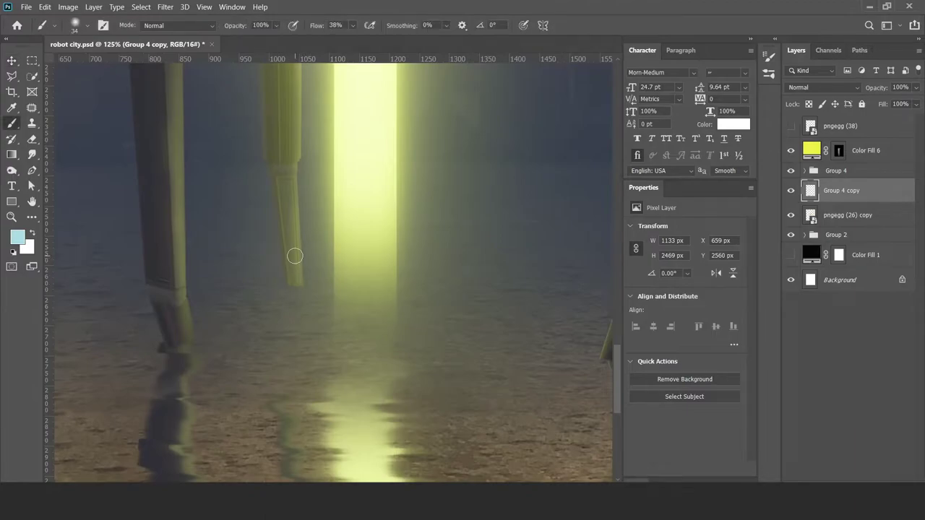
pyautogui.rightClick(294, 256)
pyautogui.click(296, 291)
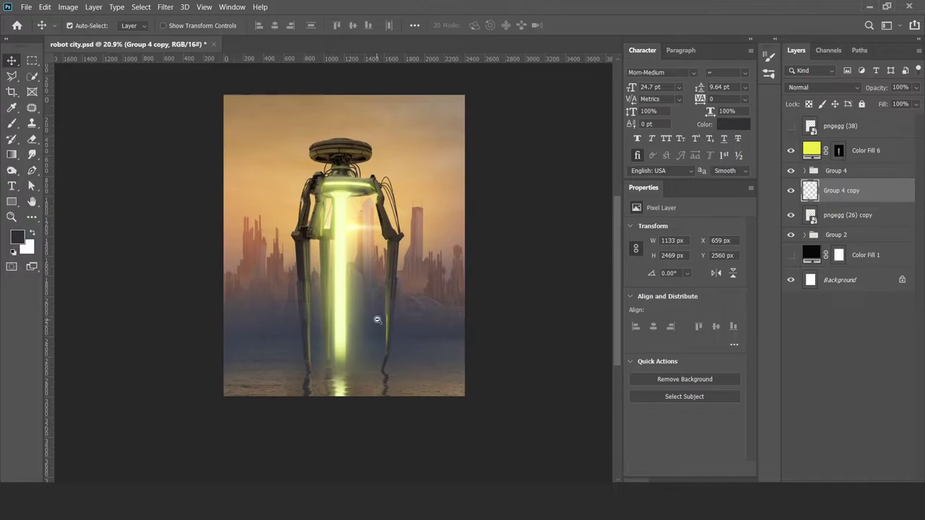
pyautogui.moveTo(303, 398); pyautogui.dragTo(377, 320)
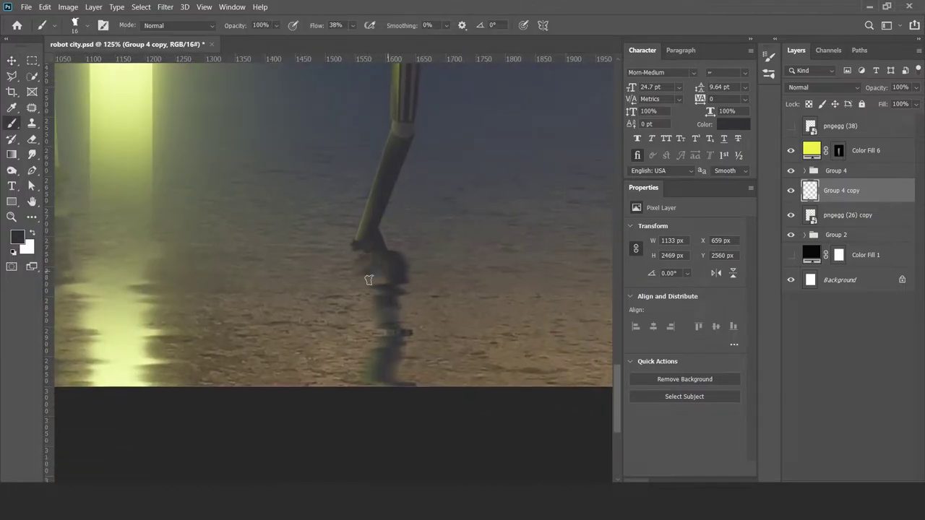
pyautogui.scroll(-5, 368, 279)
pyautogui.hotkey('ctrl', 'shift', 'alt', 'n')
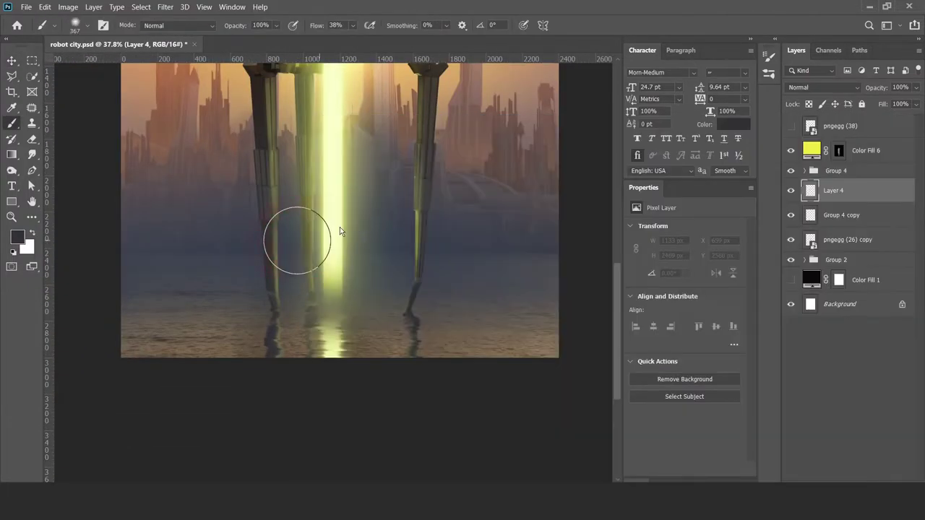
# Paint a large ~688 px glow on Layer 4 and blend it as Hard Light.
pyautogui.moveTo(286, 207); pyautogui.dragTo(327, 209)
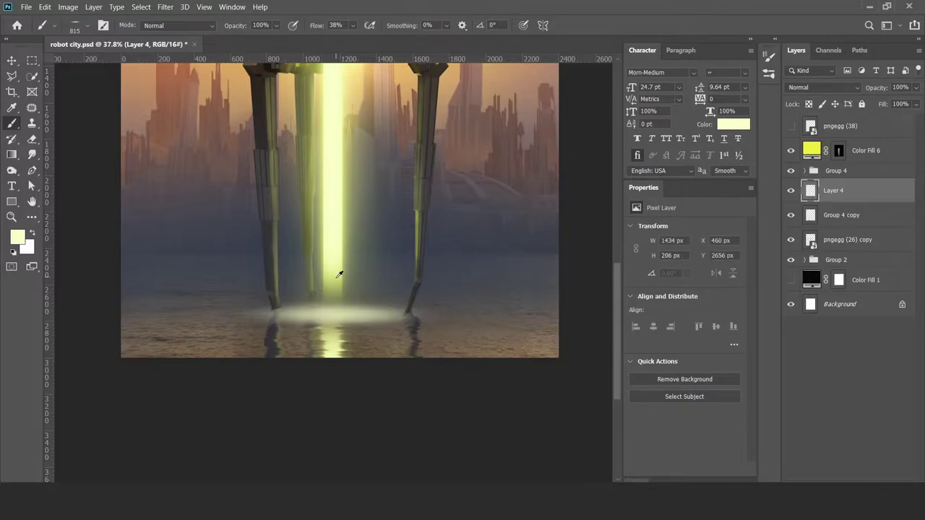
pyautogui.press('v')
pyautogui.click(824, 88)
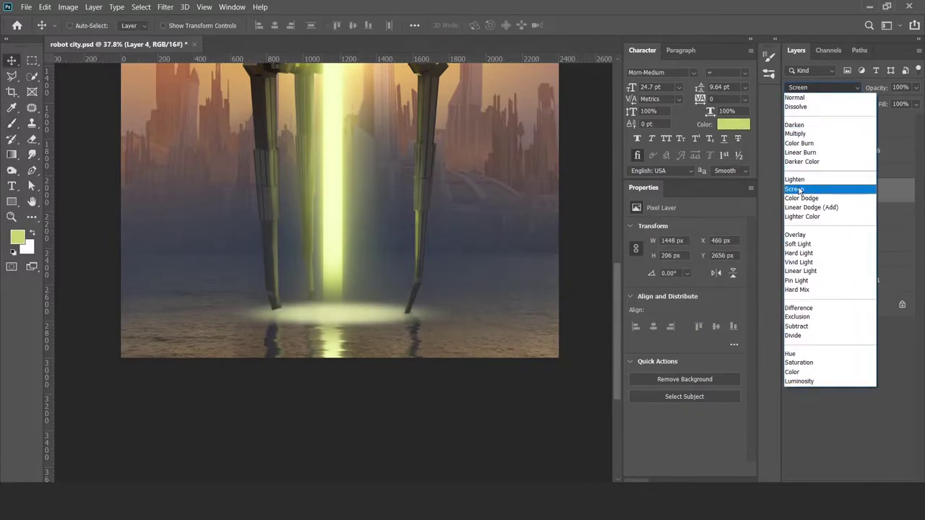
pyautogui.click(798, 253)
# Flatten the glow, then duplicate it and stretch the copy wider across the legs.
pyautogui.doubleClick(867, 190)
pyautogui.press('Escape')
pyautogui.hotkey('ctrl', 't')
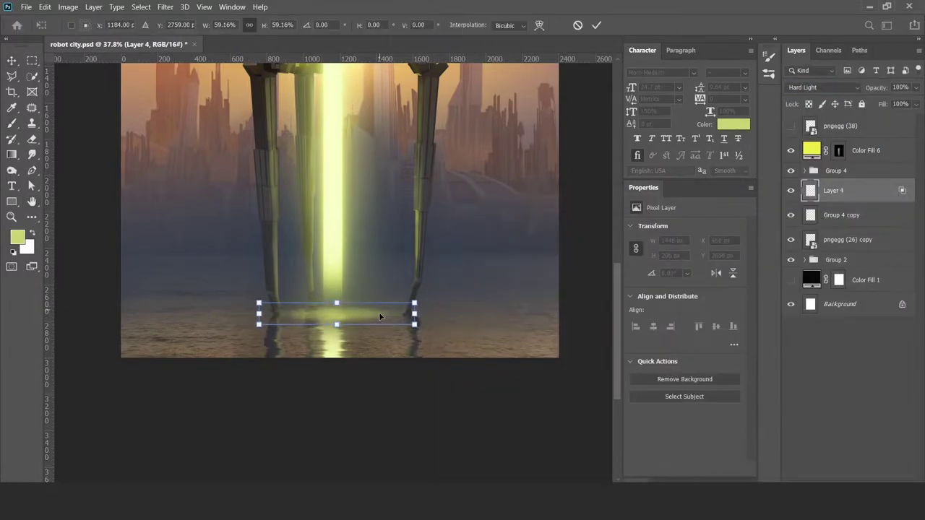
pyautogui.hotkey('ctrl', 'j')
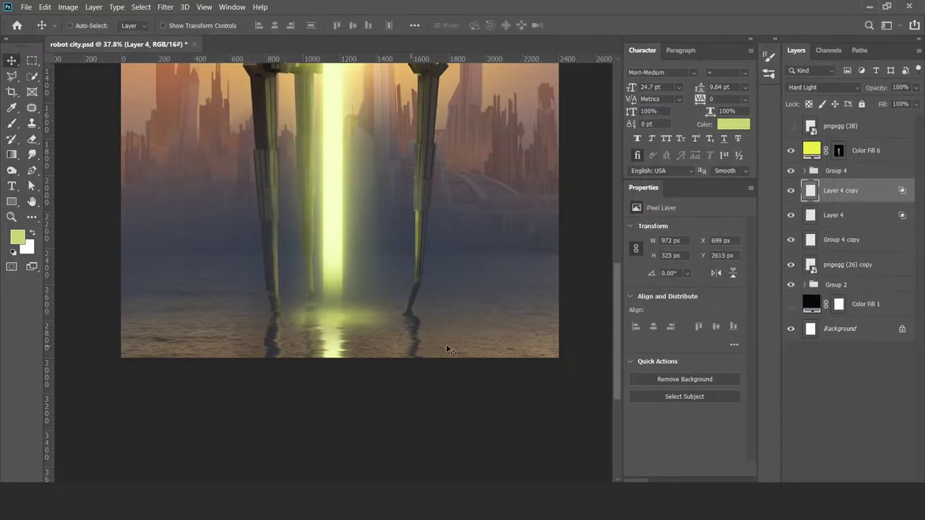
pyautogui.hotkey('ctrl', 't')
pyautogui.moveTo(425, 316)
pyautogui.mouseDown()
pyautogui.moveTo(523, 316)
pyautogui.moveTo(479, 316)
pyautogui.mouseUp()
pyautogui.press('Return')
pyautogui.scroll(-3, 378, 320)
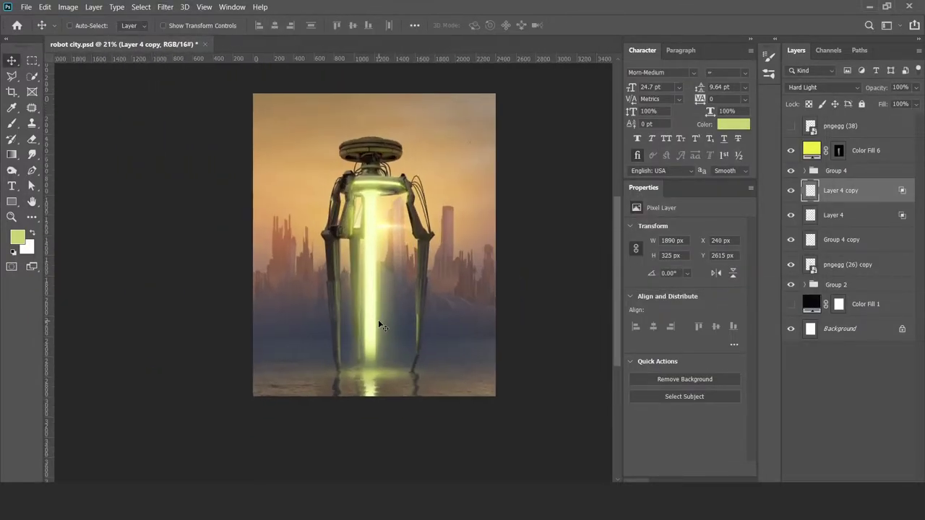
# Group the robot together with its beam fill and select the whole group.
pyautogui.scroll(1, 379, 324)
pyautogui.click(860, 150)
pyautogui.keyDown('shift'); pyautogui.click(831, 170); pyautogui.keyUp('shift')
pyautogui.hotkey('ctrl', 'g')
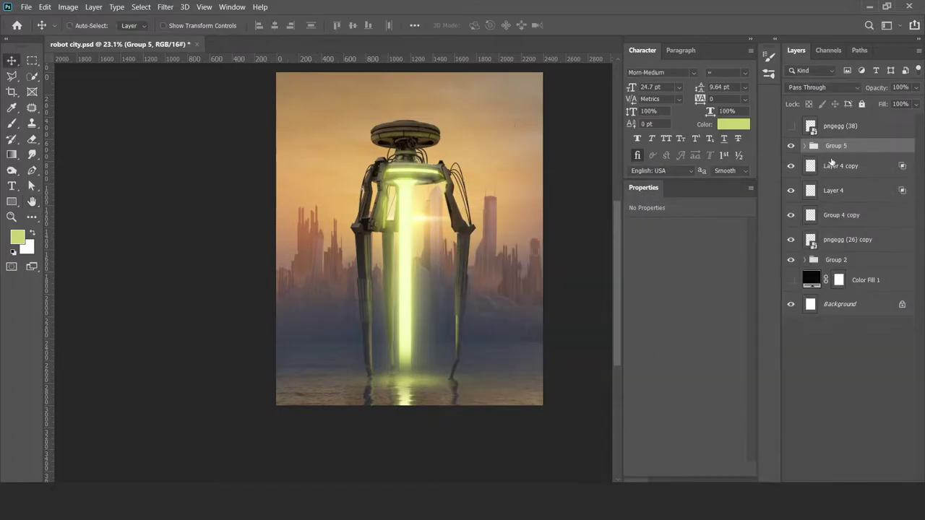
pyautogui.click(804, 146)
pyautogui.click(840, 205)
pyautogui.keyDown('shift'); pyautogui.click(832, 229); pyautogui.keyUp('shift')
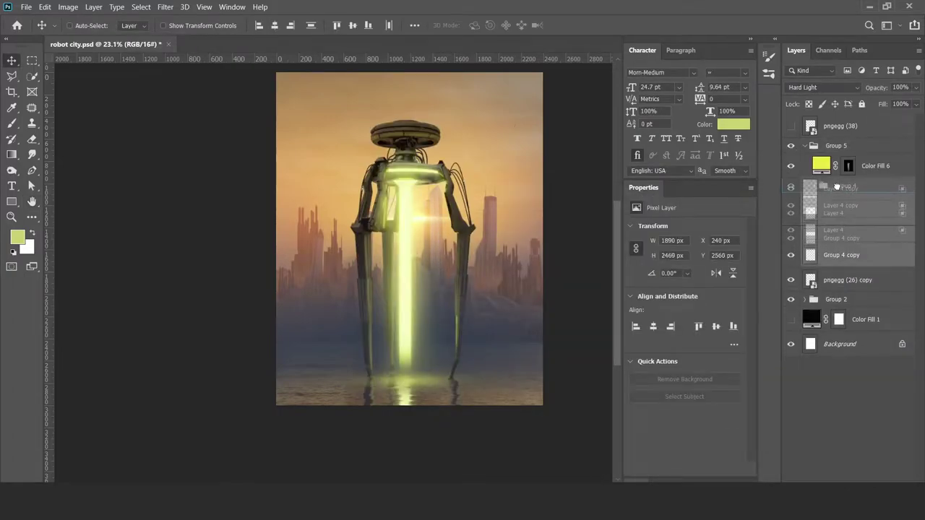
pyautogui.click(804, 146)
# Duplicate the robot group, then delete the copy's contents and ungroup the leftover fill.
pyautogui.hotkey('ctrl', 'j')
pyautogui.hotkey('ctrl', 't')
pyautogui.moveTo(305, 248); pyautogui.dragTo(403, 249)
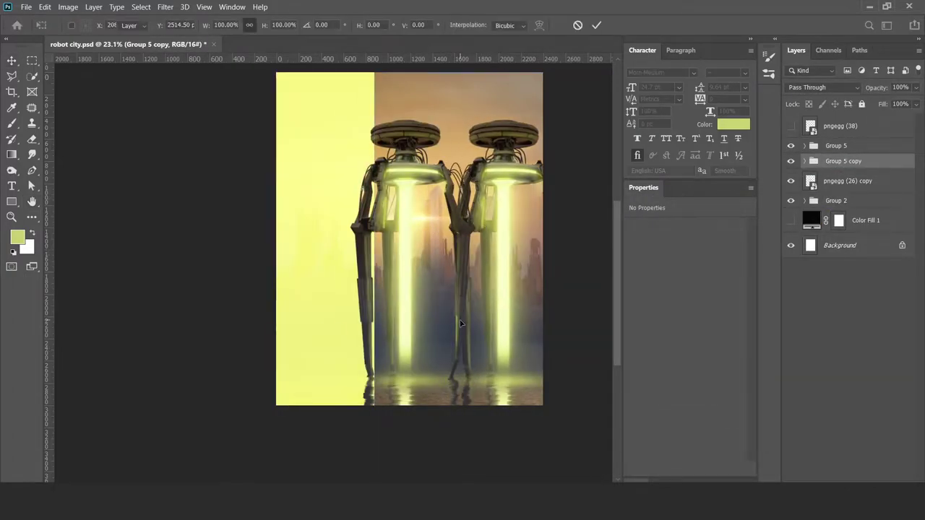
pyautogui.press('Escape')
pyautogui.click(804, 161)
pyautogui.click(860, 180)
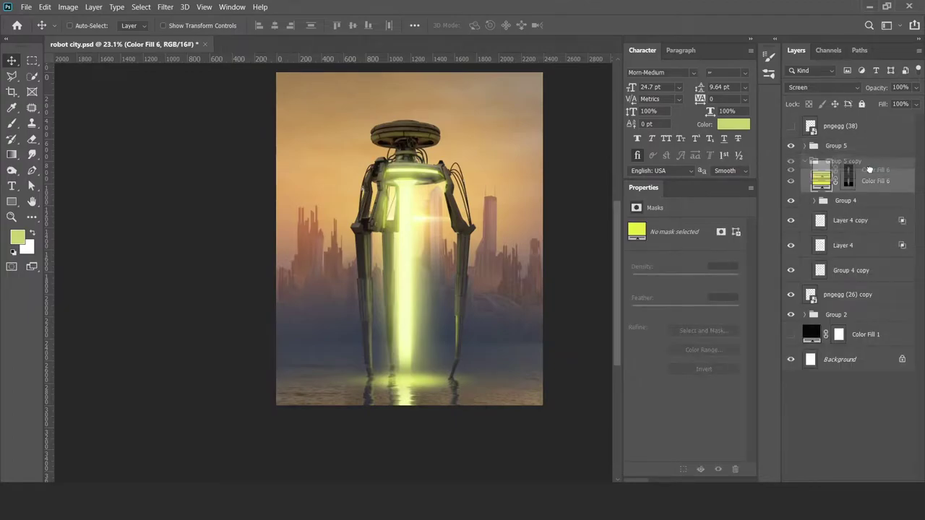
pyautogui.press('Delete')
pyautogui.hotkey('ctrl', 'shift', 'g')
# Duplicate the robot group and shrink the copy into the distance on the right.
pyautogui.click(826, 173)
pyautogui.hotkey('ctrl', 'j')
pyautogui.hotkey('ctrl', 't')
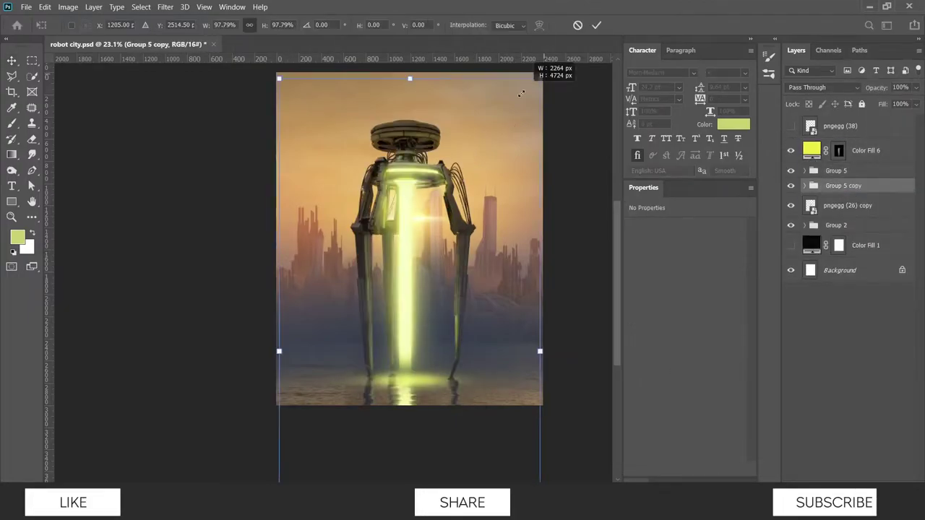
pyautogui.moveTo(542, 76)
pyautogui.mouseDown()
pyautogui.moveTo(553, 191)
pyautogui.moveTo(496, 168)
pyautogui.mouseUp()
pyautogui.press('Return')
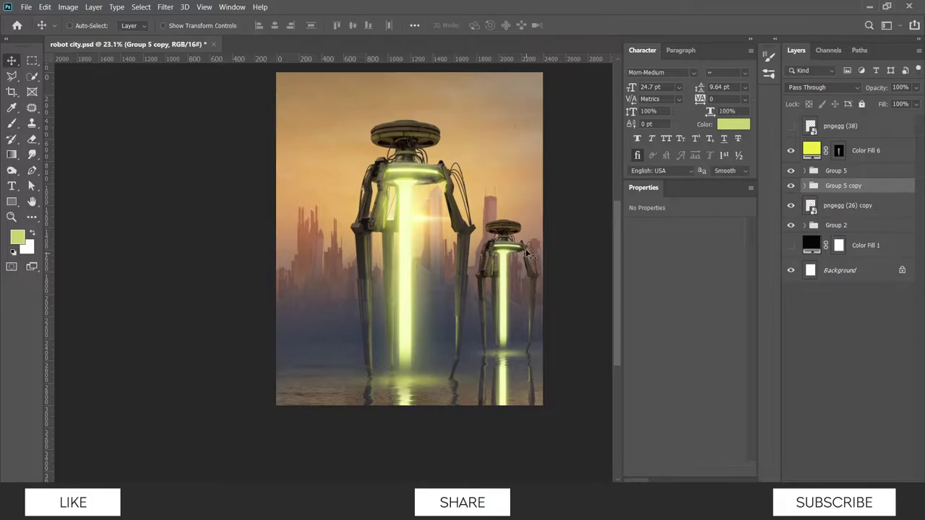
# Copy the robot again to the left and pick a large soft brush for its mask.
pyautogui.hotkey('ctrl', 'alt', 't')
pyautogui.moveTo(505, 249); pyautogui.dragTo(313, 280)
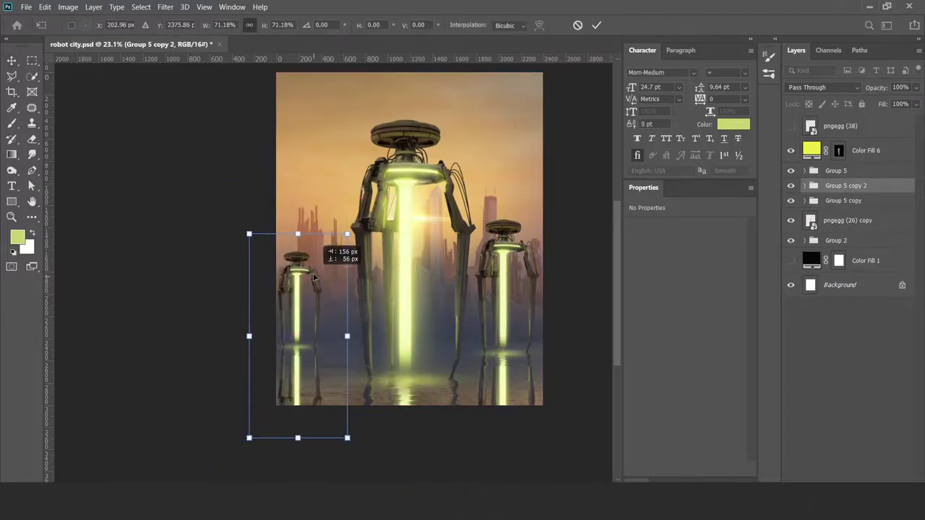
pyautogui.press('Return')
pyautogui.press('b')
pyautogui.rightClick(372, 209)
pyautogui.doubleClick(353, 197)
# Haze the distant robots with an 80% bluish-grey Solid Color fill and paint its mask.
pyautogui.press('x')
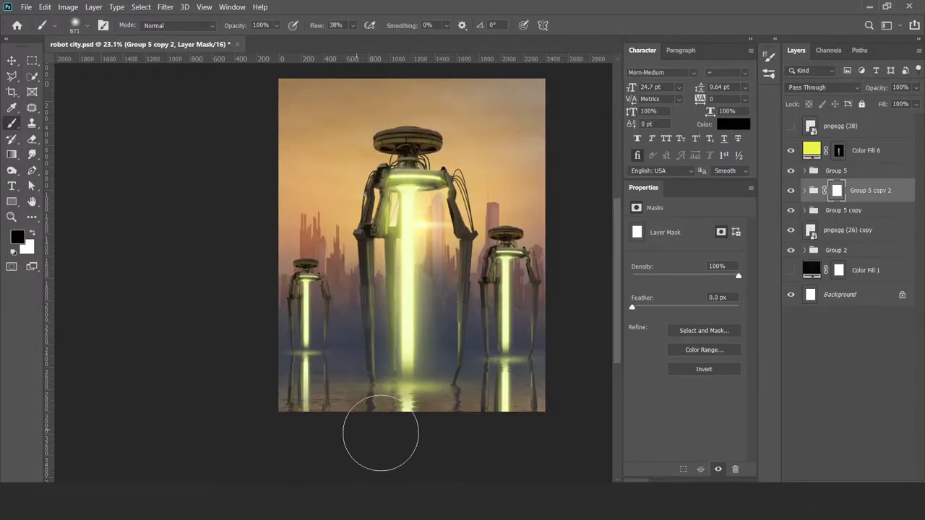
pyautogui.press('v')
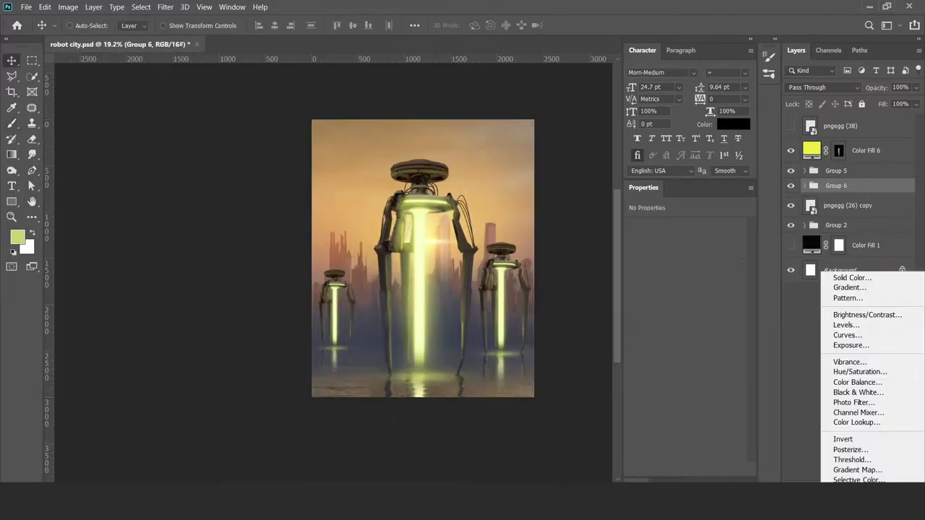
pyautogui.click(838, 278)
pyautogui.click(849, 121)
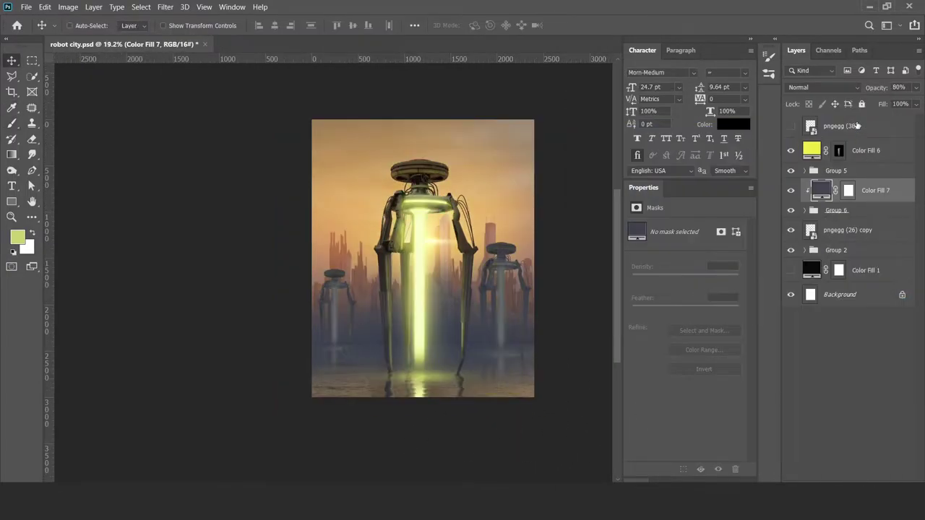
pyautogui.scroll(2, 448, 289)
pyautogui.scroll(-1, 475, 314)
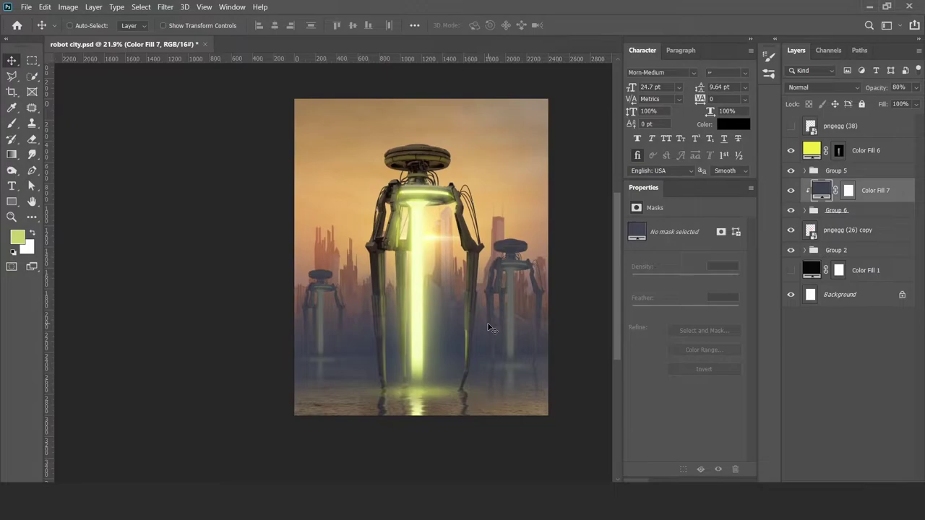
pyautogui.scroll(1, 488, 329)
pyautogui.press('b')
pyautogui.press('d')
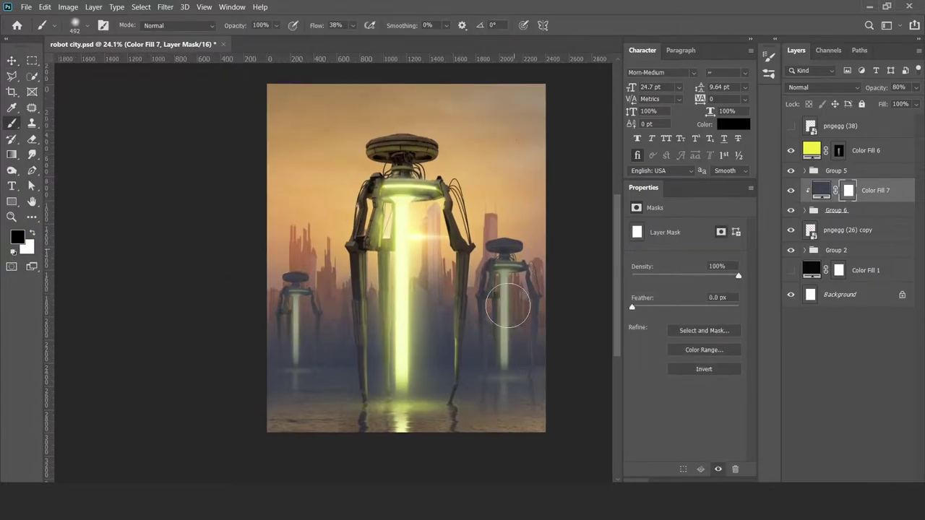
pyautogui.scroll(3, 543, 273)
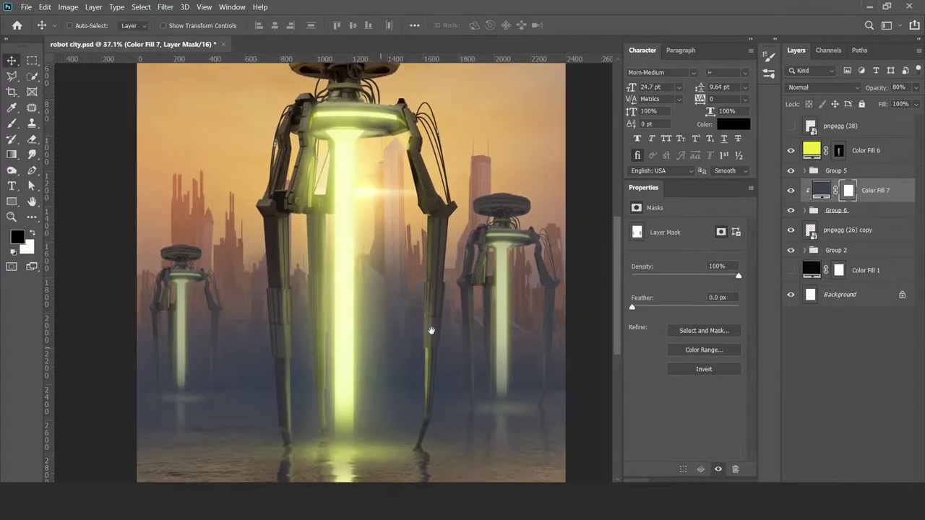
pyautogui.scroll(-3, 430, 330)
# Show the pngegg (38) rubble layer and scale it into place at the bottom centre.
pyautogui.click(790, 126)
pyautogui.click(838, 126)
pyautogui.hotkey('ctrl', 't')
pyautogui.moveTo(438, 426)
pyautogui.mouseDown()
pyautogui.moveTo(490, 430)
pyautogui.moveTo(477, 430)
pyautogui.mouseUp()
# Darken the rubble with a clipped Hue/Saturation at lightness -61, with Color Balance placed below it.
pyautogui.press('Return')
pyautogui.click(859, 480)
pyautogui.click(859, 376)
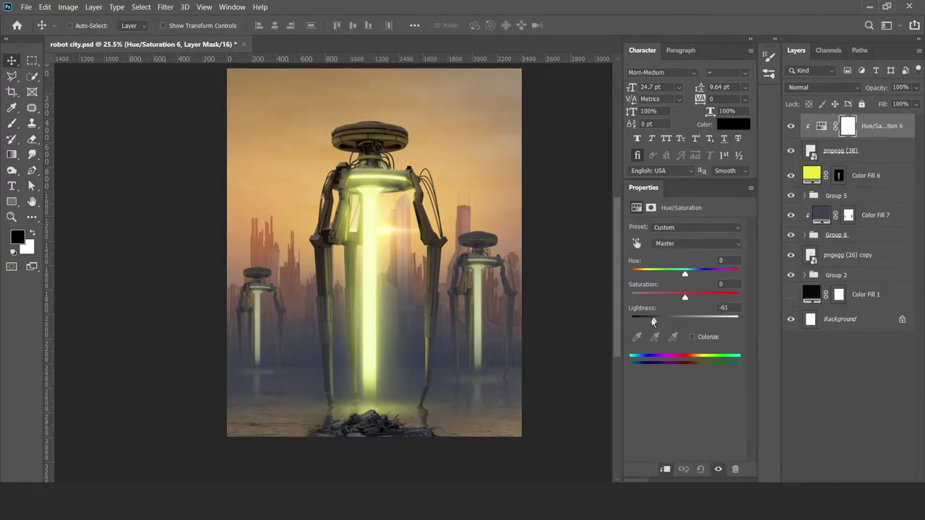
pyautogui.click(860, 480)
pyautogui.click(857, 387)
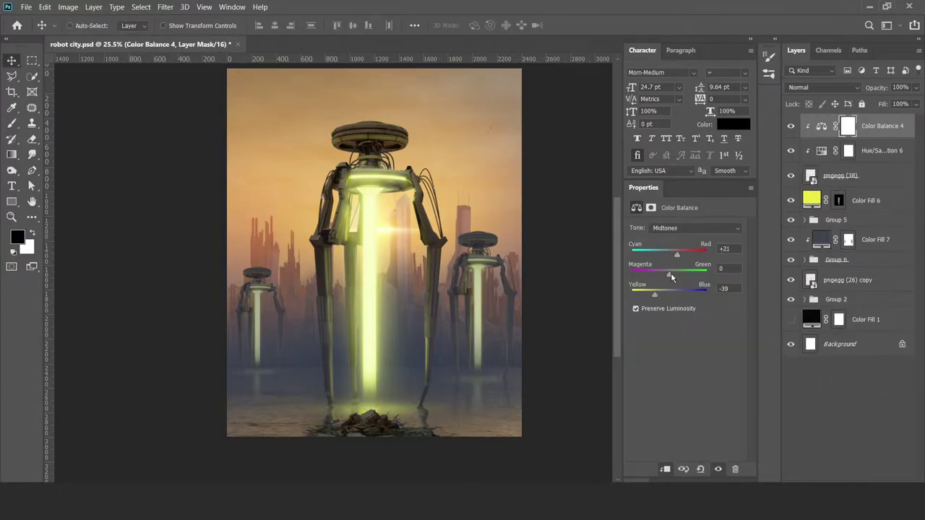
pyautogui.moveTo(852, 126); pyautogui.dragTo(869, 153)
# Tint the rubble with a brown Solid Color fill layer.
pyautogui.click(882, 126)
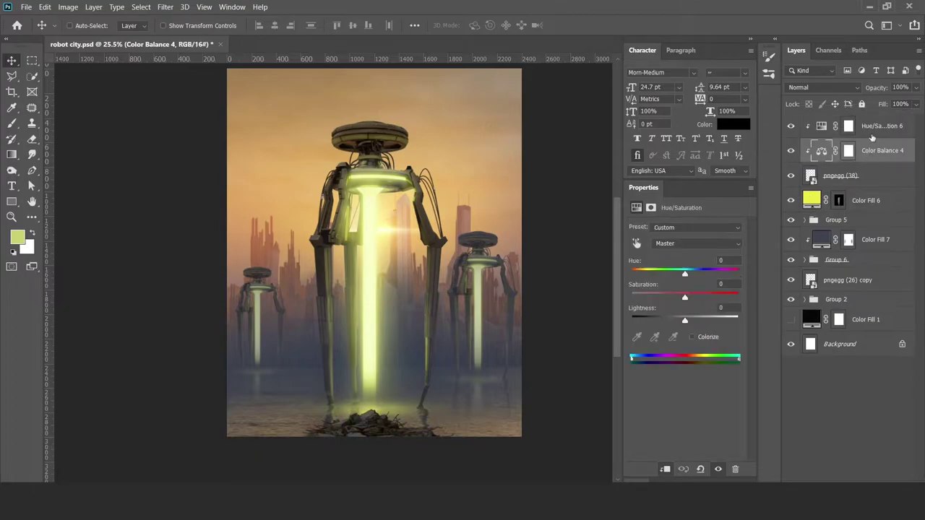
pyautogui.click(859, 481)
pyautogui.click(860, 275)
pyautogui.click(846, 117)
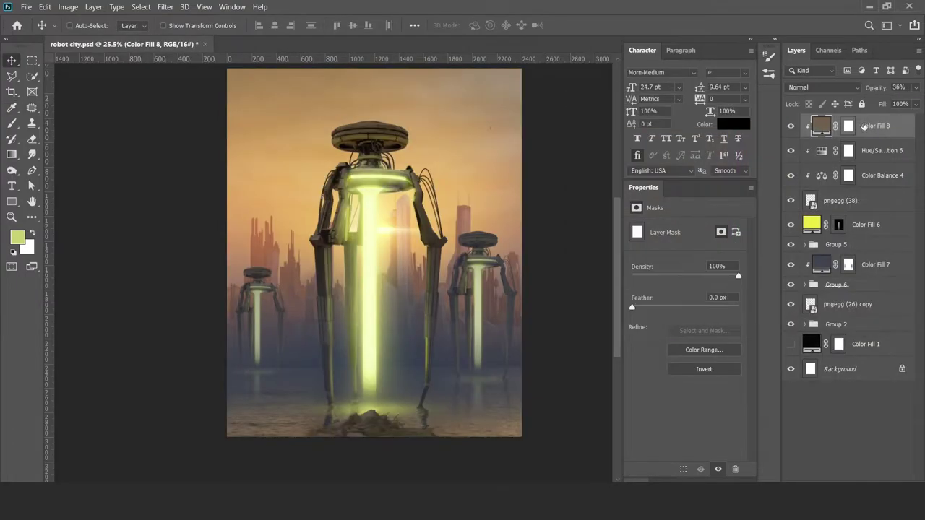
pyautogui.scroll(2, 357, 405)
# Add a yellow-green colorized Hue/Saturation layer and invert its mask to hide the tint.
pyautogui.click(859, 480)
pyautogui.click(860, 377)
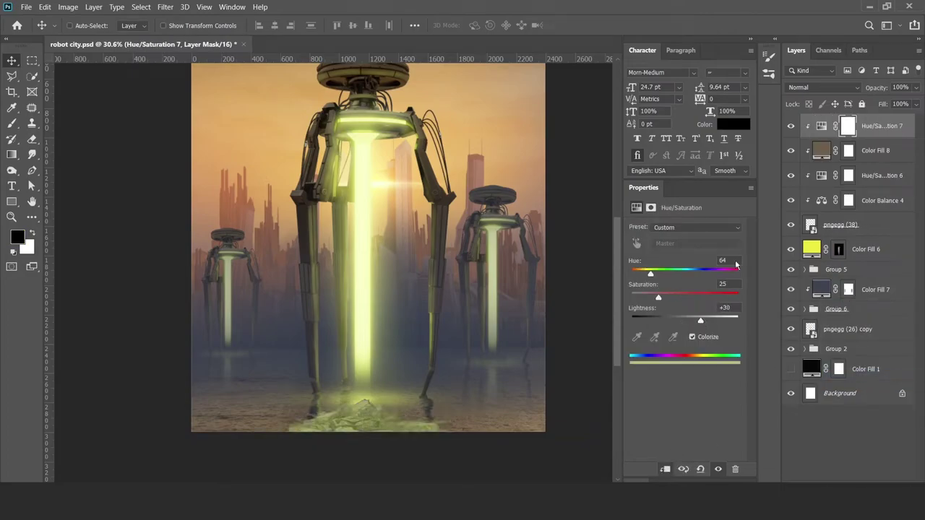
pyautogui.doubleClick(909, 138)
pyautogui.press('Escape')
pyautogui.click(848, 126)
pyautogui.hotkey('ctrl', 'i')
pyautogui.press('b')
# Paint white on the mask so the yellow glow spills onto the rubble's top.
pyautogui.scroll(5, 302, 304)
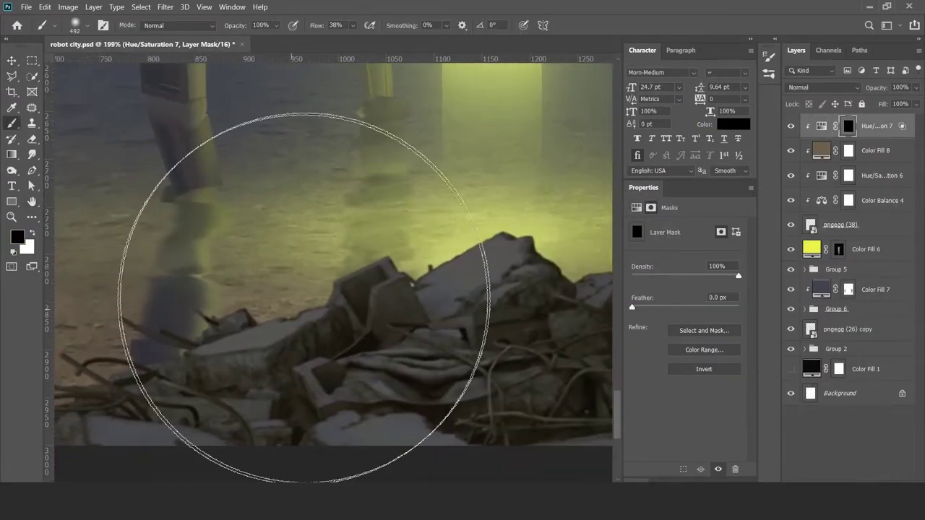
pyautogui.press('x')
pyautogui.scroll(-2, 227, 299)
pyautogui.hscroll(5, 443, 313)
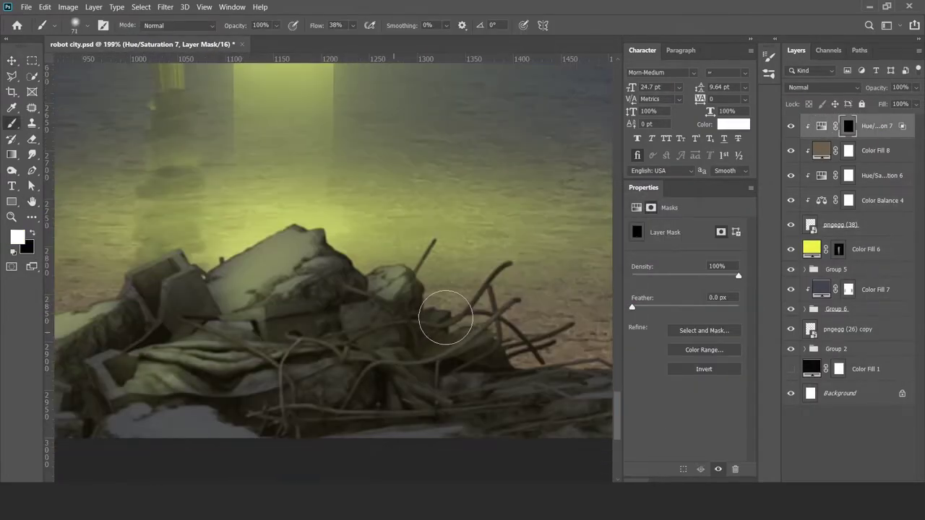
pyautogui.scroll(2, 302, 258)
pyautogui.scroll(-3, 302, 258)
pyautogui.hscroll(-3, 243, 362)
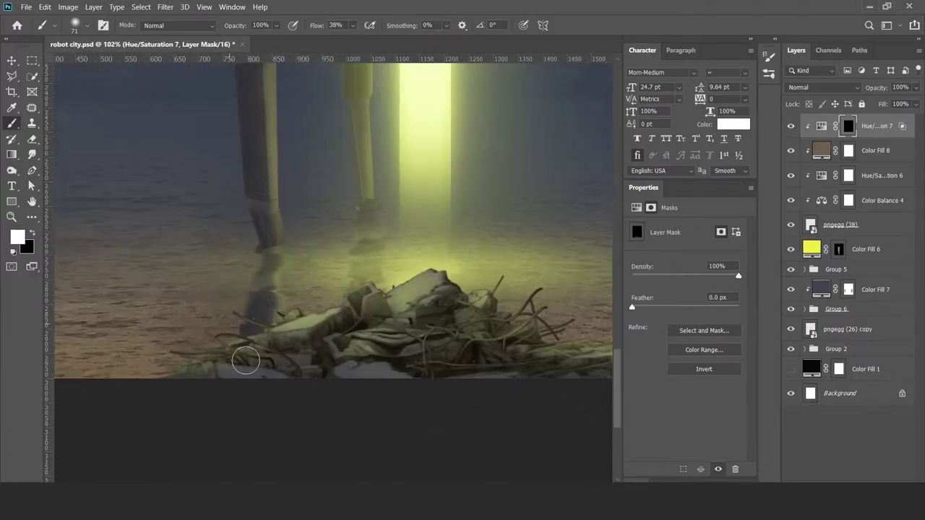
pyautogui.scroll(-2, 420, 278)
pyautogui.scroll(2, 420, 278)
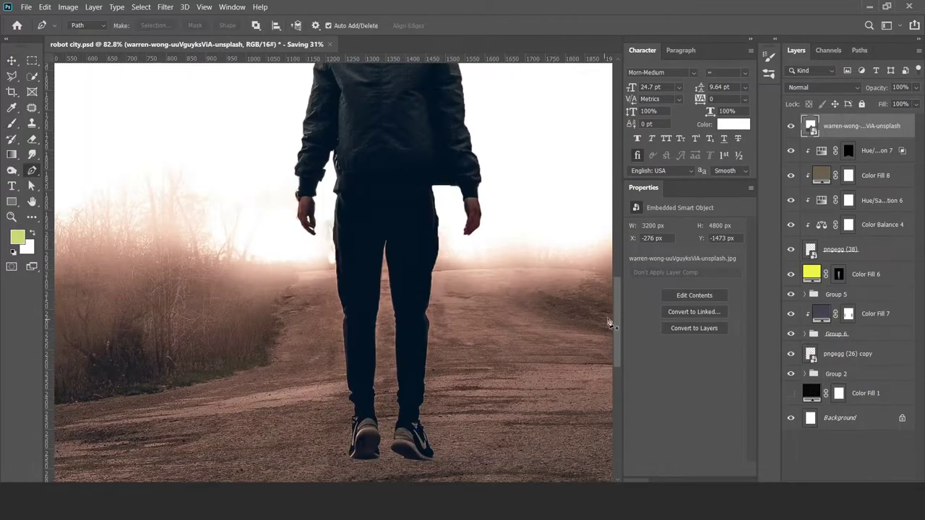
# Start the Pen path at the man's shoe and trace up his leg, hand, arm, shoulder and back.
pyautogui.scroll(3, 434, 455)
pyautogui.click(339, 388)
pyautogui.click(367, 405)
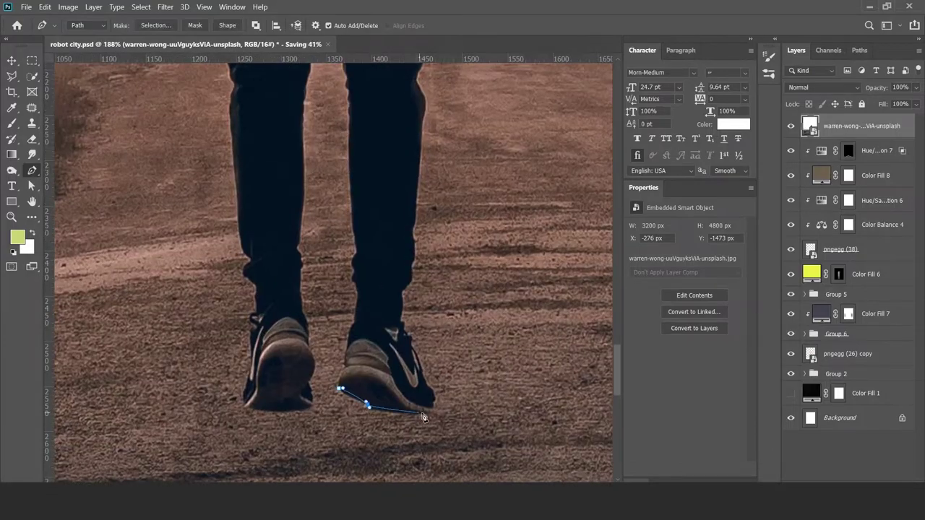
pyautogui.click(414, 205)
pyautogui.click(416, 170)
pyautogui.scroll(3, 421, 246)
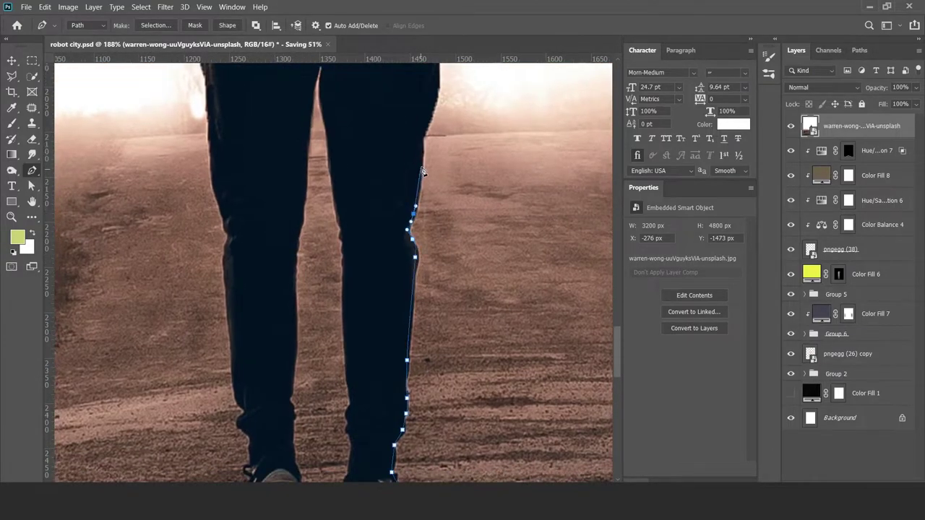
pyautogui.scroll(3, 422, 171)
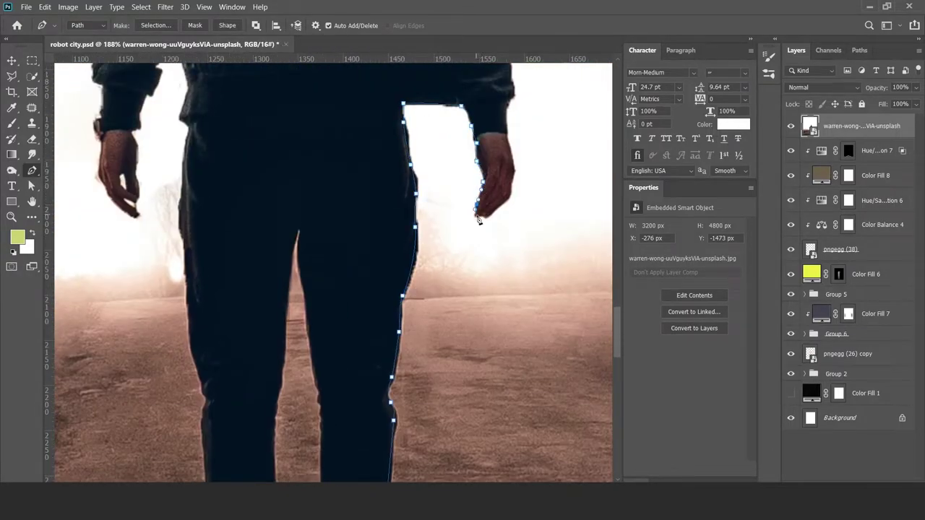
pyautogui.click(512, 173)
pyautogui.scroll(3, 511, 174)
pyautogui.click(489, 216)
pyautogui.scroll(3, 490, 217)
pyautogui.click(456, 217)
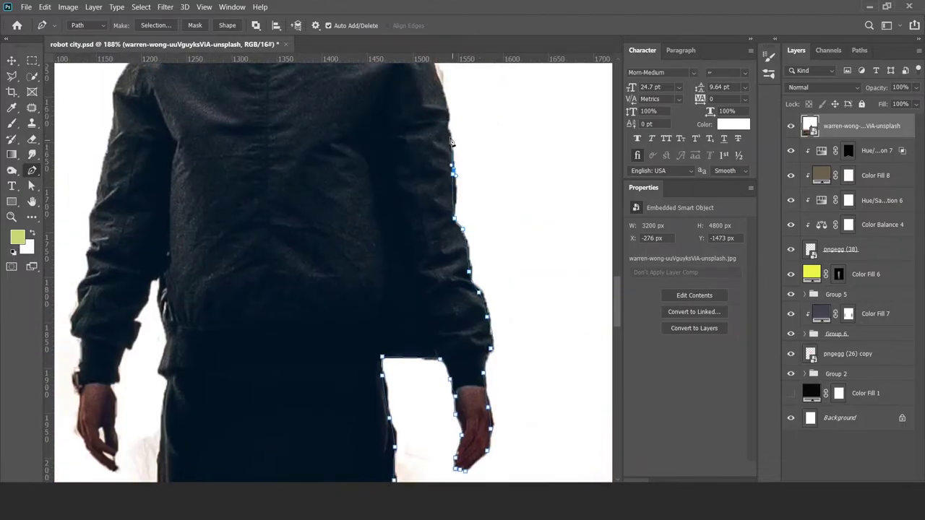
pyautogui.click(433, 194)
pyautogui.scroll(2, 348, 129)
pyautogui.moveTo(348, 129); pyautogui.dragTo(385, 266)
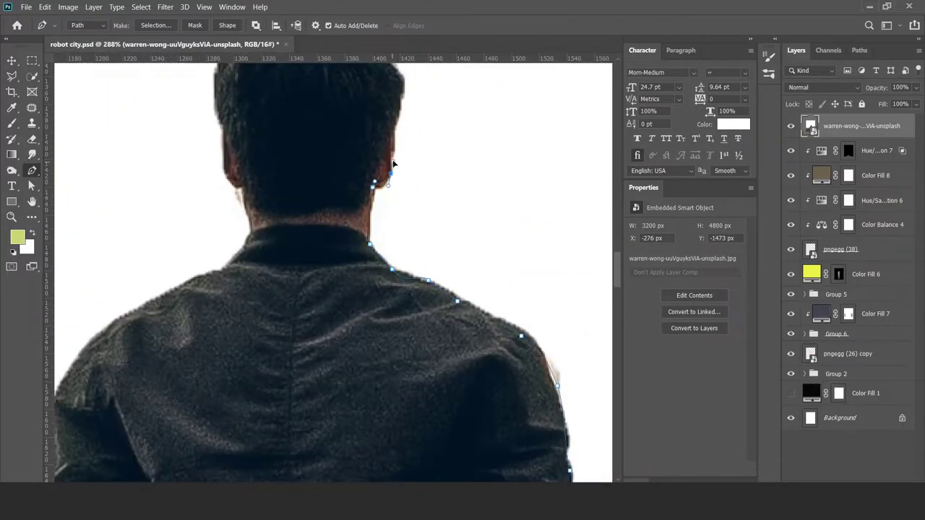
pyautogui.click(392, 132)
pyautogui.scroll(3, 422, 220)
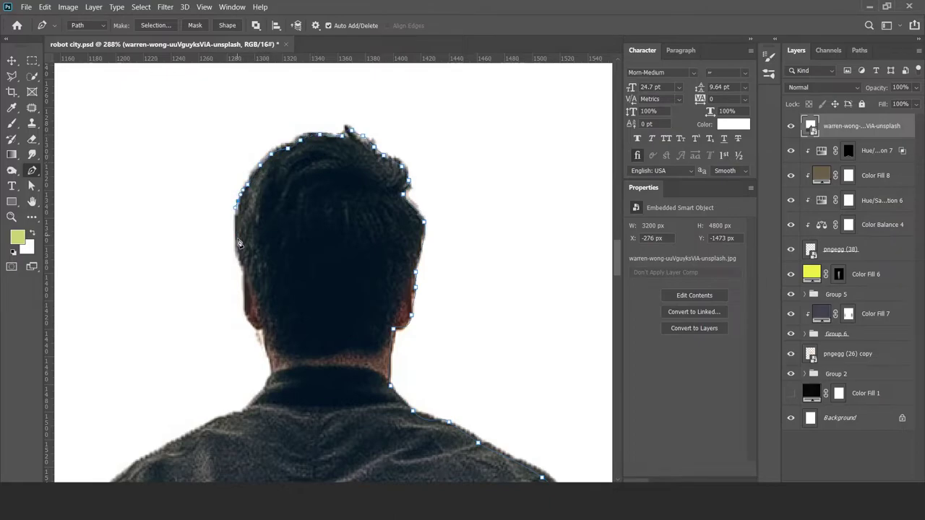
# Continue the path around the head, left shoulder, outer arm, cuff and fingertip.
pyautogui.click(261, 332)
pyautogui.scroll(-3, 333, 299)
pyautogui.click(296, 350)
pyautogui.scroll(-3, 303, 340)
pyautogui.hscroll(-3, 311, 318)
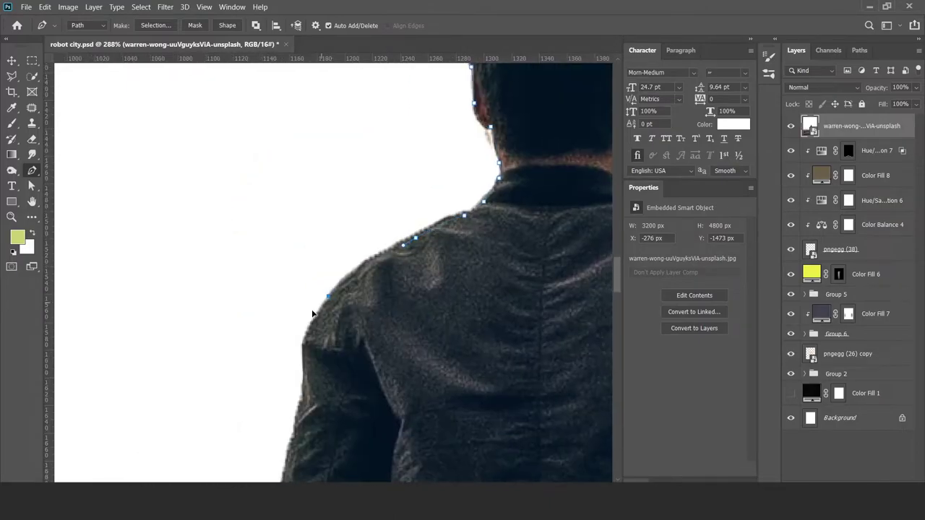
pyautogui.scroll(-3, 303, 375)
pyautogui.click(332, 338)
pyautogui.scroll(-2, 340, 347)
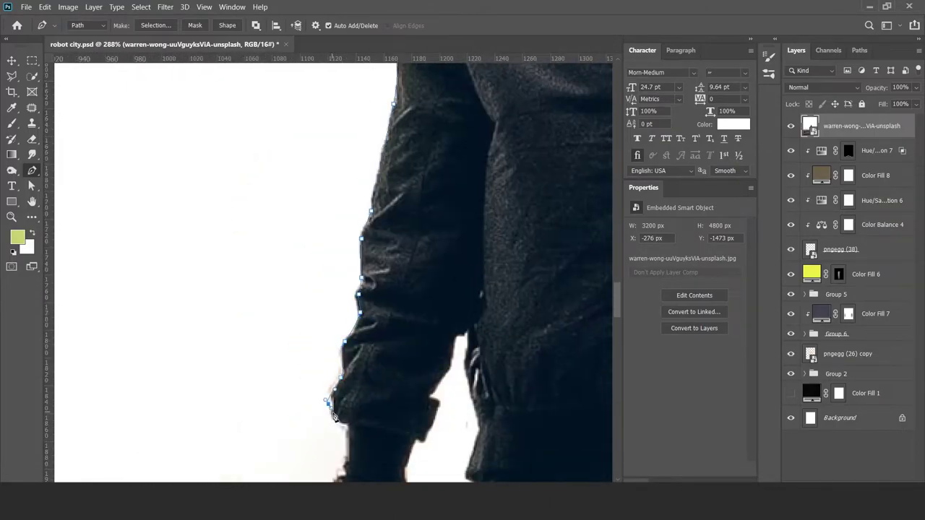
pyautogui.click(351, 420)
pyautogui.scroll(-3, 362, 361)
pyautogui.hscroll(-1, 369, 333)
pyautogui.scroll(-3, 406, 465)
pyautogui.hscroll(1, 406, 465)
pyautogui.click(387, 325)
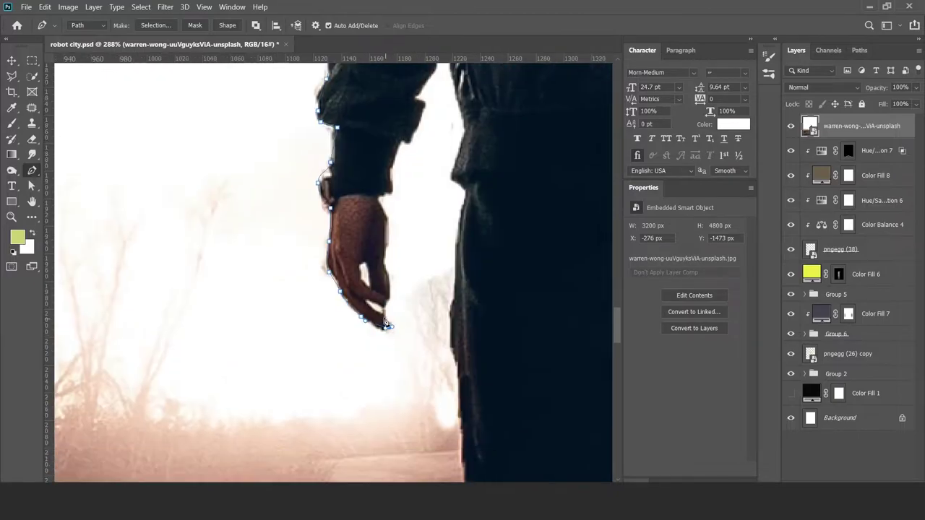
pyautogui.click(392, 169)
pyautogui.scroll(2, 386, 257)
pyautogui.hscroll(1, 386, 258)
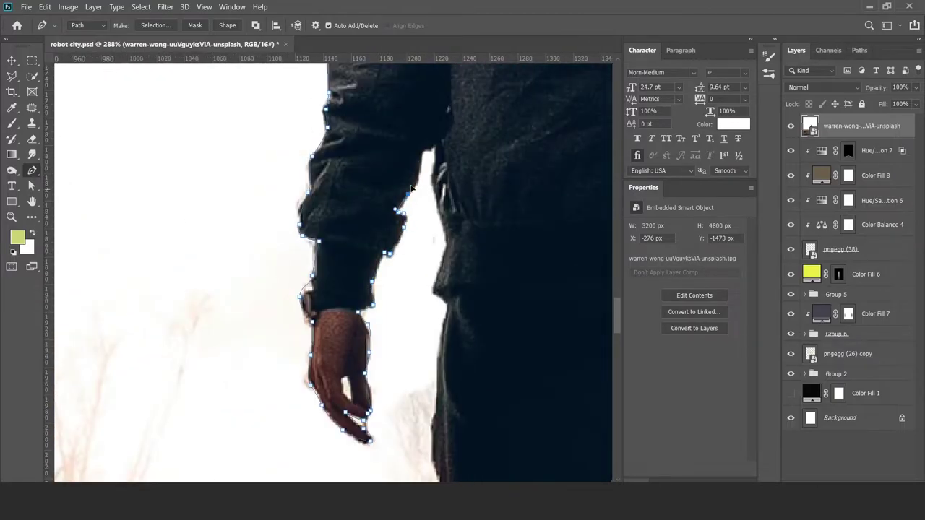
# Finish the outline down the body, hip, leg and heel, back to the shoes.
pyautogui.click(437, 290)
pyautogui.scroll(-3, 437, 290)
pyautogui.click(438, 339)
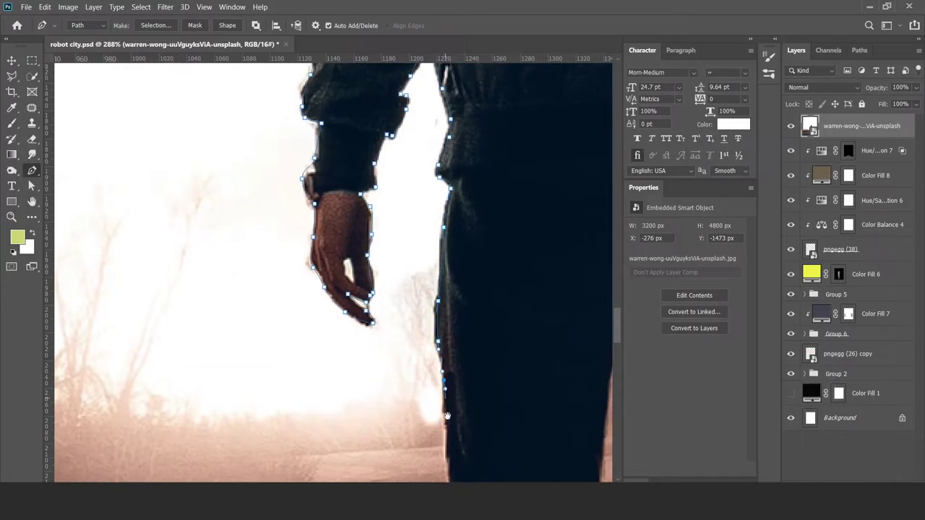
pyautogui.scroll(-4, 438, 339)
pyautogui.click(442, 376)
pyautogui.scroll(-3, 445, 396)
pyautogui.hscroll(1, 428, 315)
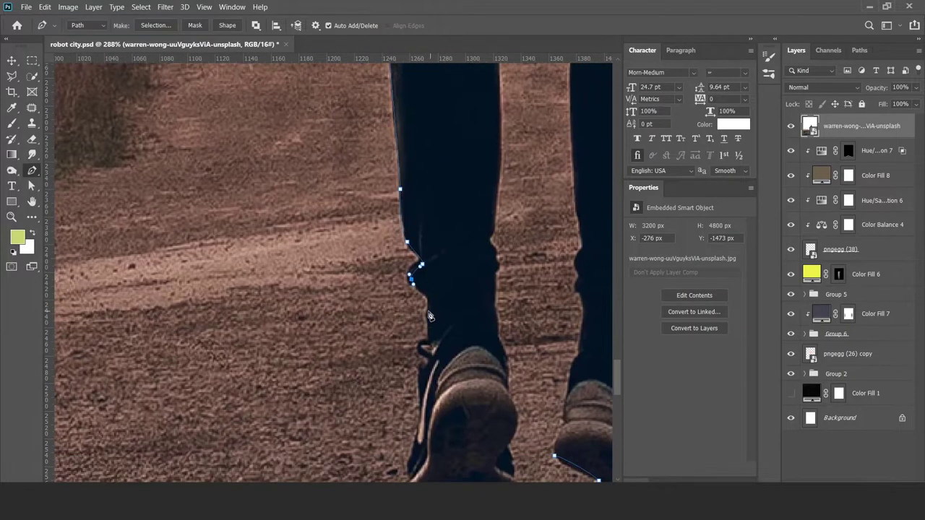
pyautogui.scroll(-3, 423, 421)
pyautogui.hscroll(-1, 423, 421)
pyautogui.moveTo(470, 364); pyautogui.dragTo(483, 363)
pyautogui.scroll(3, 547, 274)
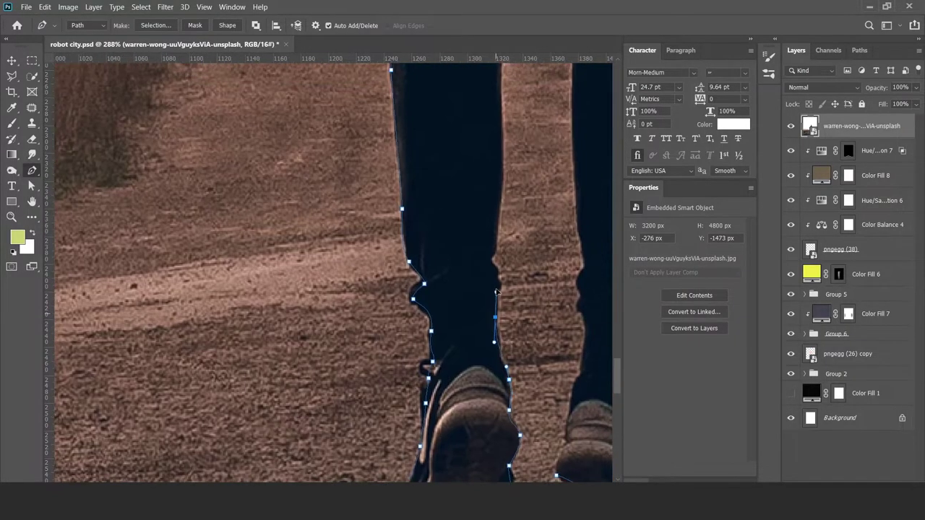
pyautogui.scroll(5, 484, 262)
pyautogui.hscroll(2, 484, 261)
pyautogui.scroll(5, 484, 156)
pyautogui.scroll(3, 452, 194)
pyautogui.hscroll(2, 452, 193)
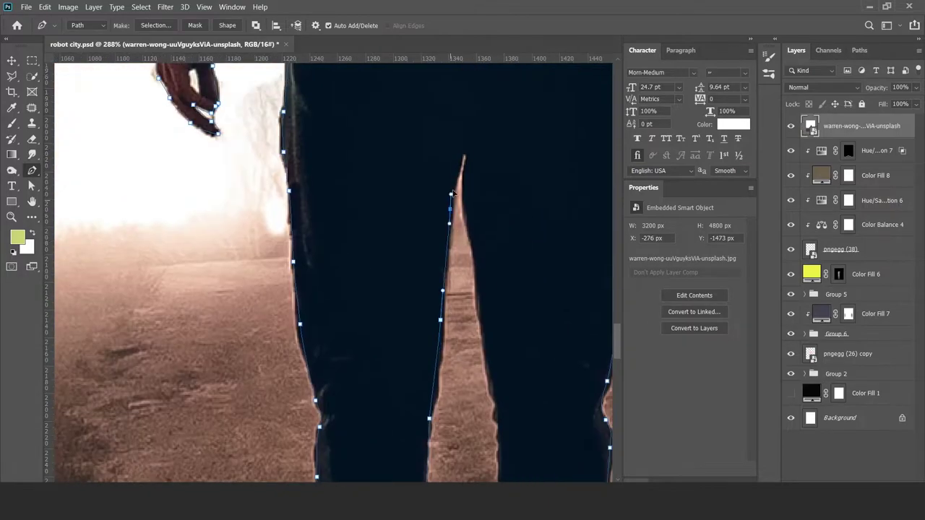
pyautogui.scroll(-3, 484, 304)
pyautogui.scroll(-3, 495, 403)
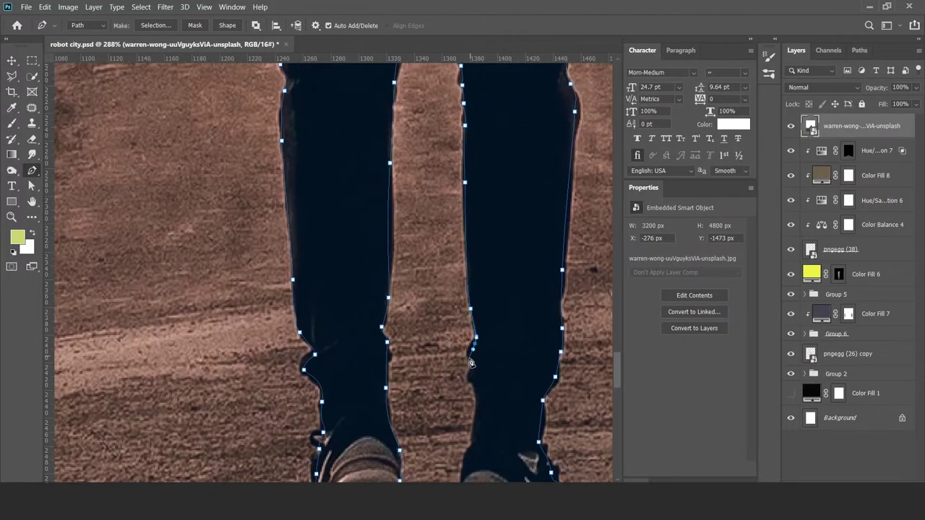
pyautogui.scroll(-2, 469, 397)
pyautogui.click(458, 389)
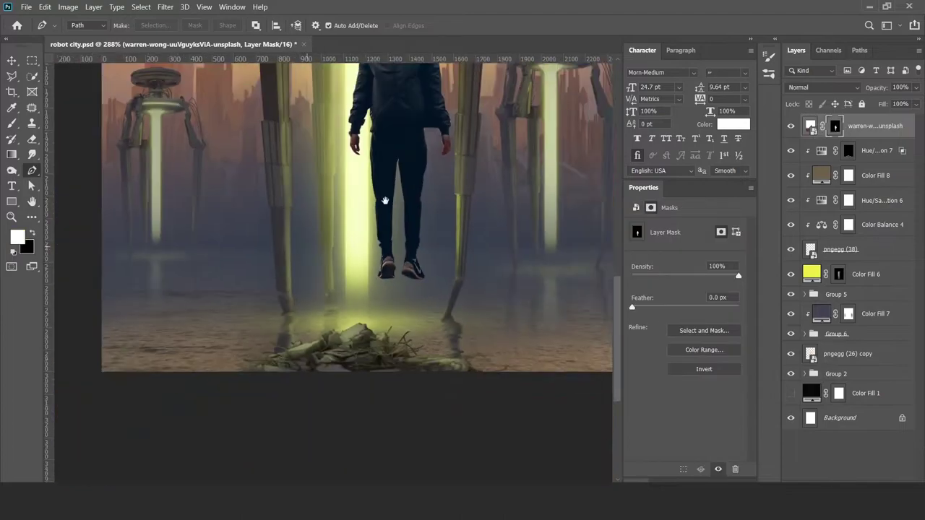
# Scale the masked man down and place him on the rocks in the beam.
pyautogui.scroll(-8, 383, 200)
pyautogui.hotkey('ctrl', 't')
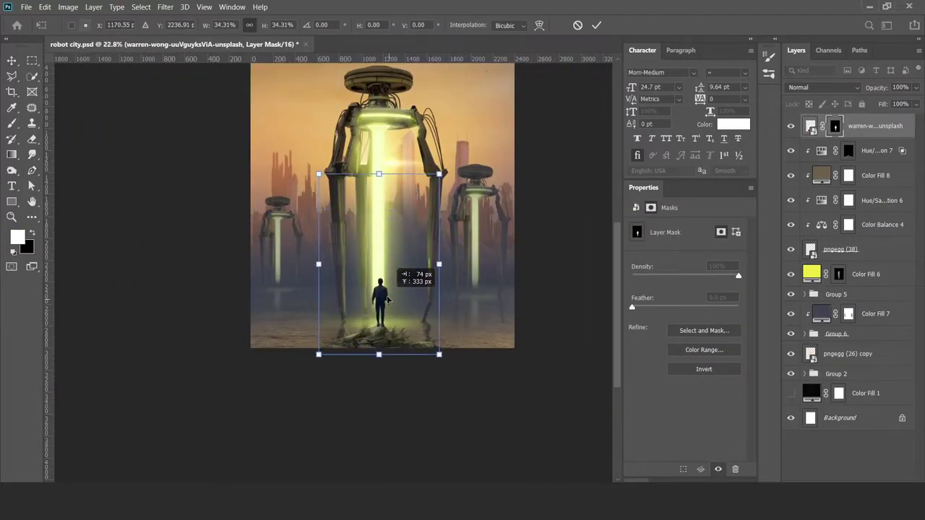
pyautogui.press('Return')
# Transform the robot's layers, from its top adjustment down to pngegg (38), together.
pyautogui.click(874, 150)
pyautogui.keyDown('shift'); pyautogui.click(840, 249); pyautogui.keyUp('shift')
pyautogui.hotkey('ctrl', 't')
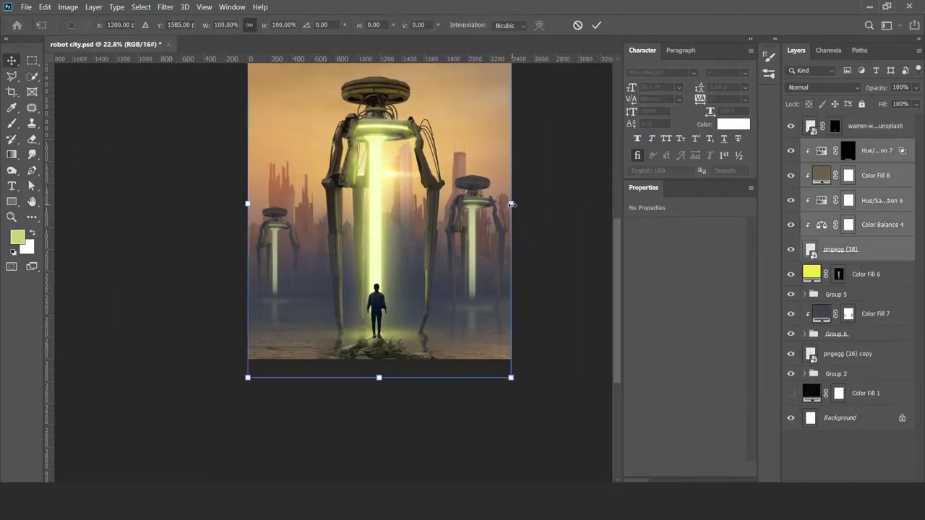
pyautogui.press('Return')
# Clip an olive Color Fill 7 copy with inverted mask to the man, then add an Exposure layer.
pyautogui.click(874, 126)
pyautogui.scroll(3, 468, 362)
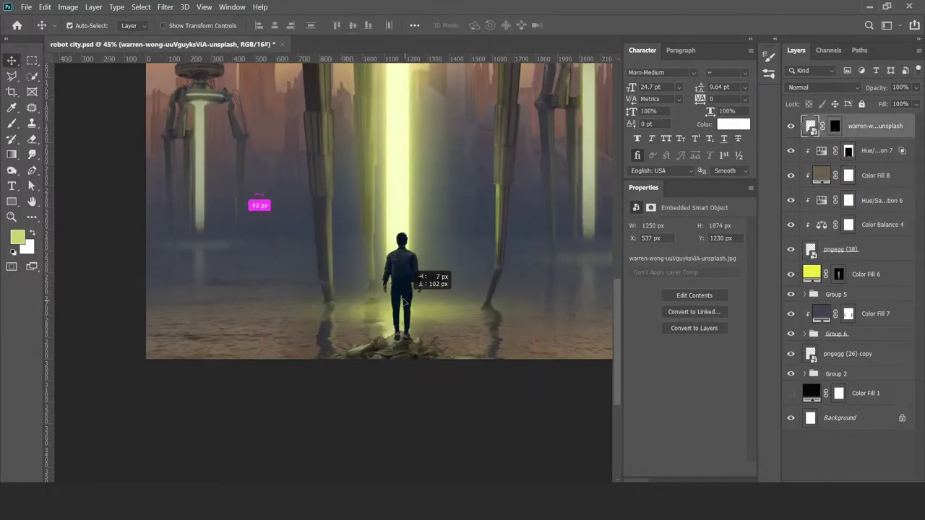
pyautogui.scroll(2, 468, 361)
pyautogui.scroll(-1, 468, 361)
pyautogui.scroll(2, 468, 362)
pyautogui.scroll(-4, 405, 390)
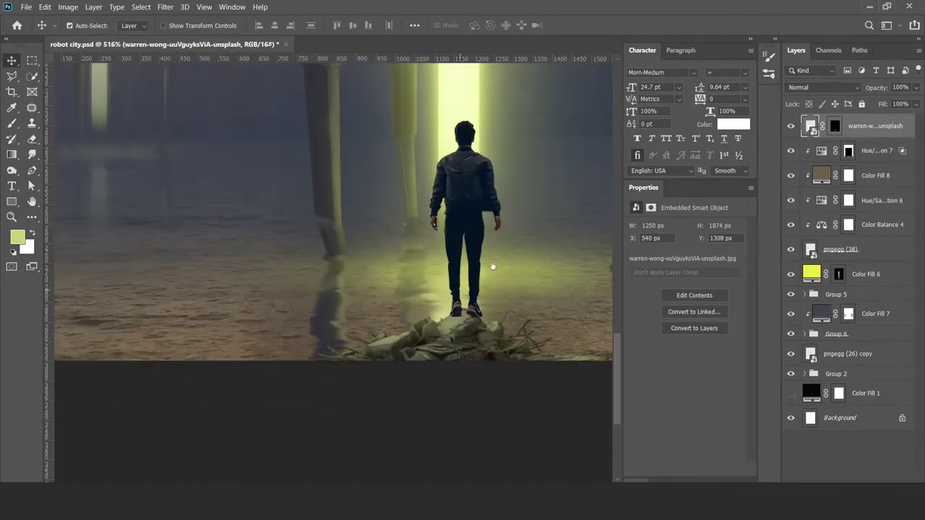
pyautogui.scroll(-2, 349, 423)
pyautogui.scroll(-2, 349, 422)
pyautogui.scroll(4, 324, 429)
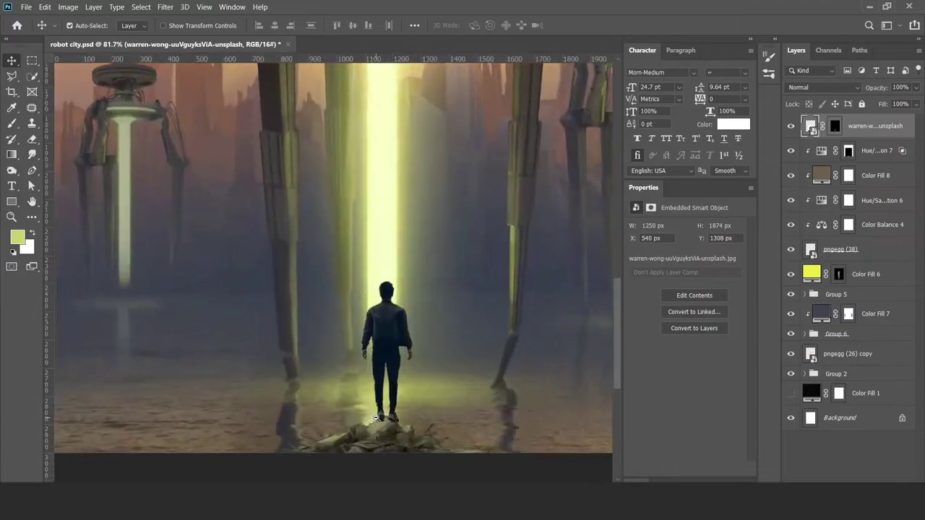
pyautogui.scroll(-1, 408, 387)
pyautogui.scroll(1, 408, 387)
pyautogui.scroll(-3, 407, 390)
pyautogui.scroll(2, 407, 390)
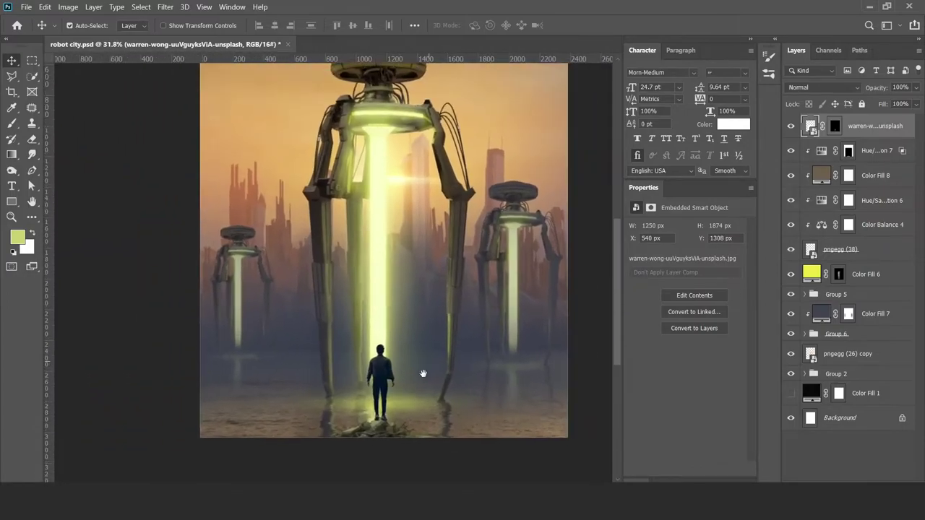
pyautogui.scroll(1, 405, 394)
pyautogui.scroll(3, 406, 395)
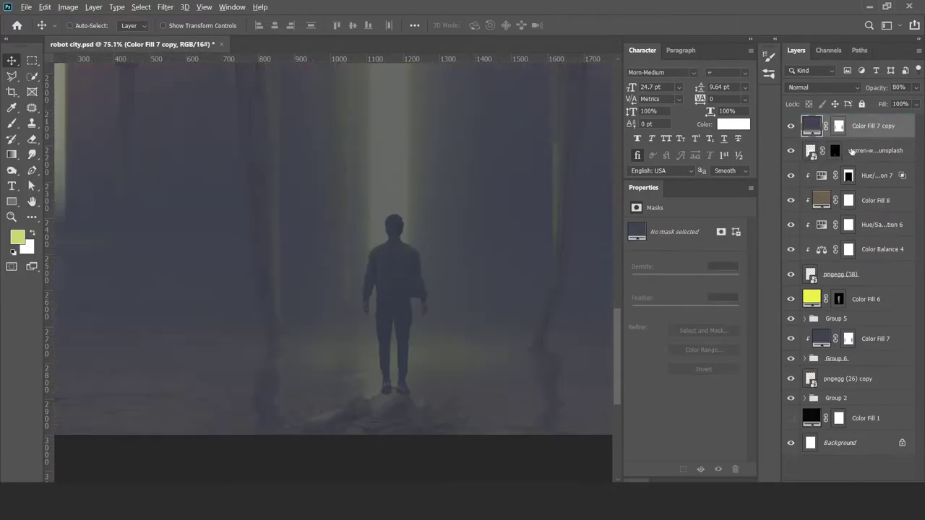
pyautogui.press('8')
pyautogui.doubleClick(821, 125)
pyautogui.click(846, 120)
pyautogui.click(848, 126)
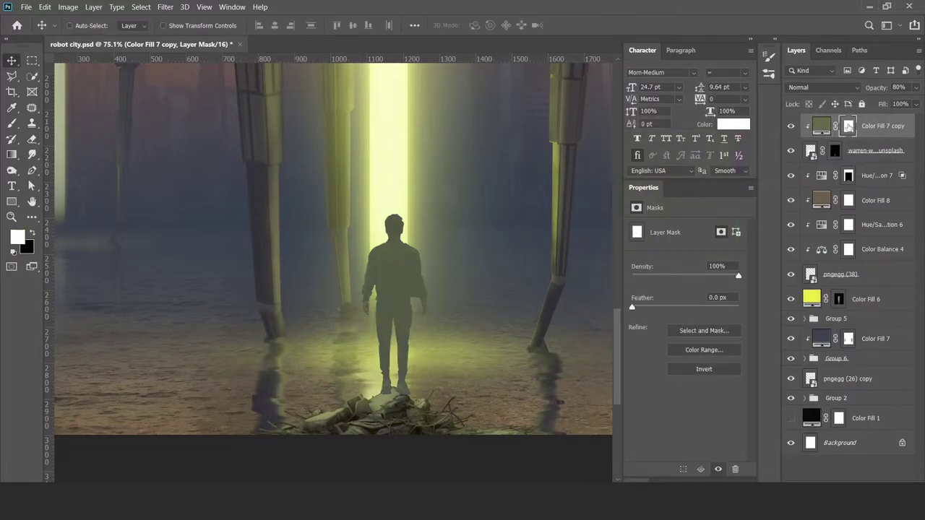
pyautogui.hotkey('ctrl', 'i')
pyautogui.press('b')
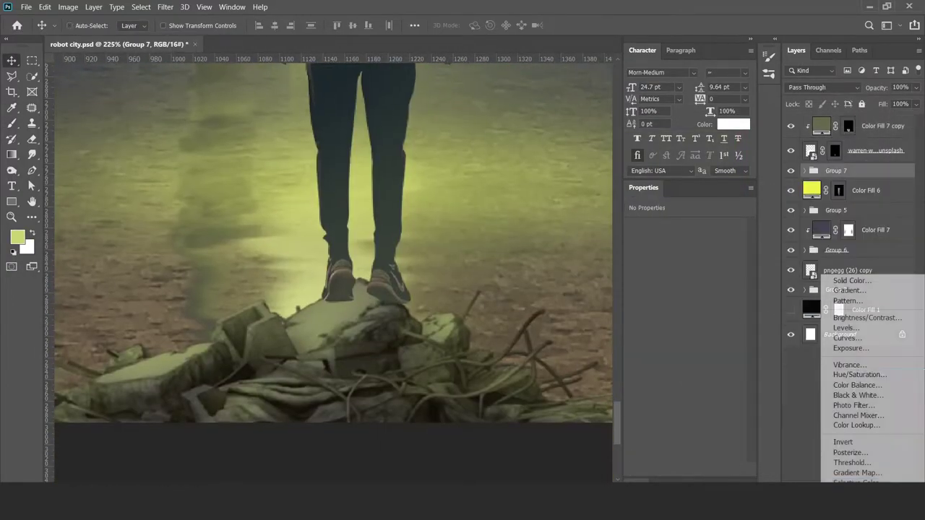
pyautogui.click(850, 347)
# Set Exposure to -10.45, clip it, invert its mask and paint a shadow under the feet.
pyautogui.moveTo(636, 252); pyautogui.dragTo(646, 253)
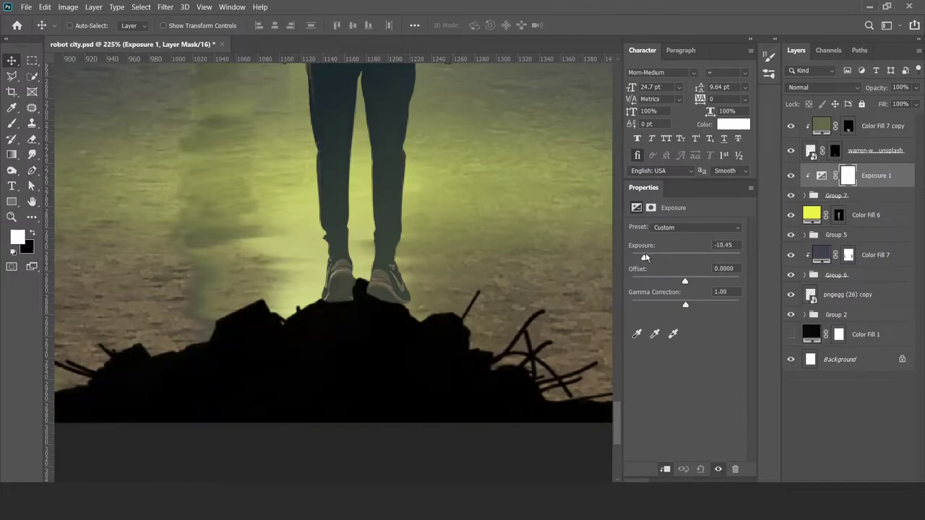
pyautogui.click(848, 175)
pyautogui.hotkey('ctrl', 'i')
pyautogui.press('b')
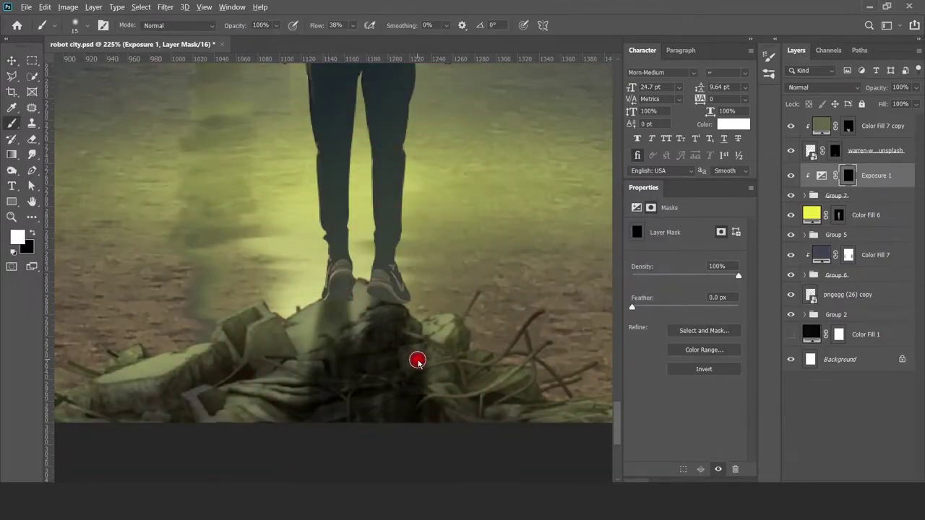
pyautogui.moveTo(349, 382); pyautogui.dragTo(404, 393)
pyautogui.press('x')
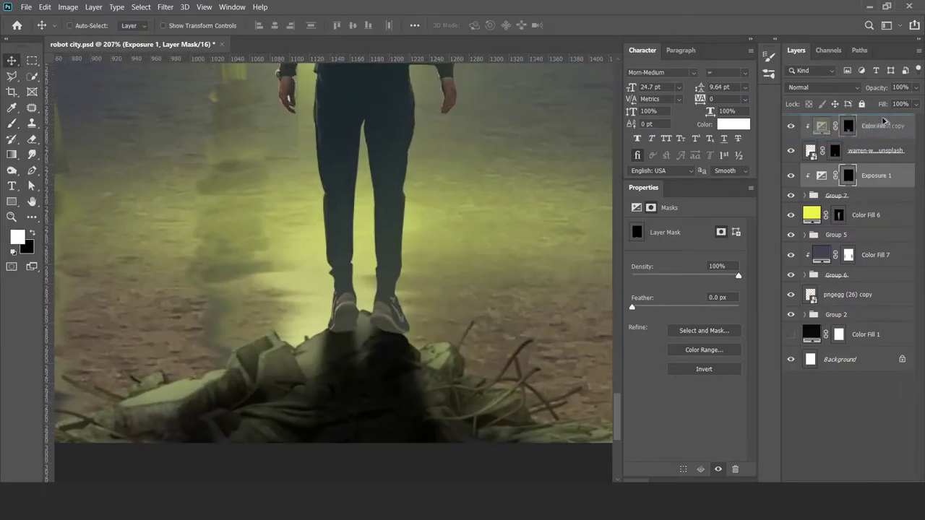
# Invert the copied Exposure layer's mask and paint shading onto the man's left leg.
pyautogui.hotkey('ctrl', 'i')
pyautogui.press('b')
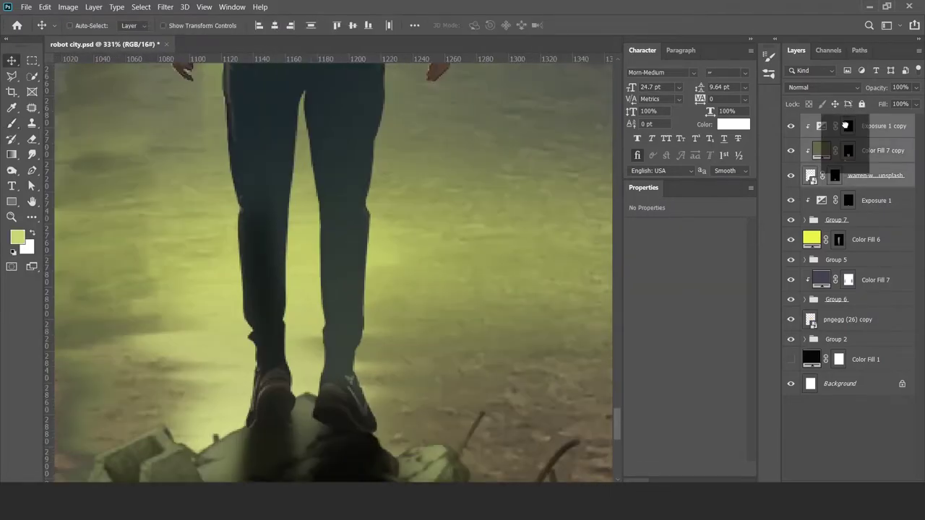
pyautogui.press('x')
pyautogui.moveTo(267, 211); pyautogui.dragTo(268, 249)
pyautogui.press('x')
pyautogui.hotkey('ctrl', '0')
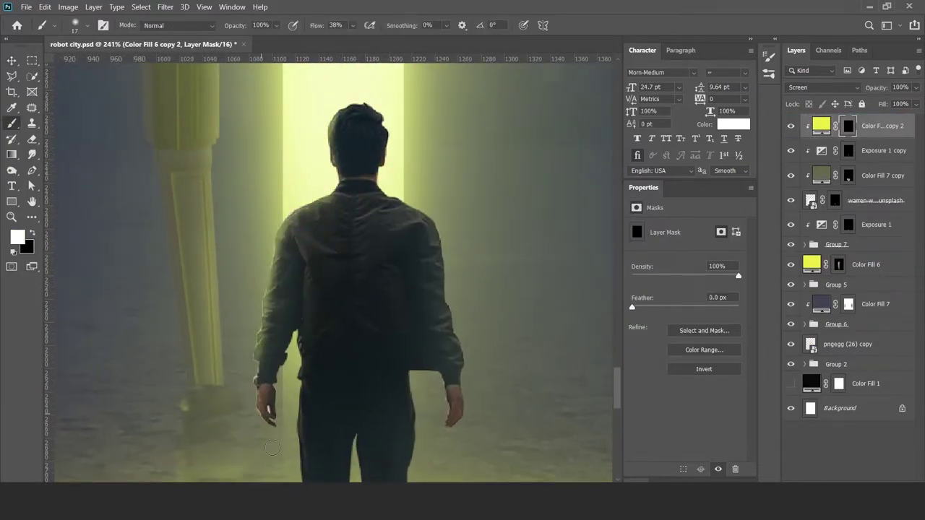
# Paint white and black on the Color Fill 6 copy 2 mask to edge the glow.
pyautogui.scroll(-5, 449, 459)
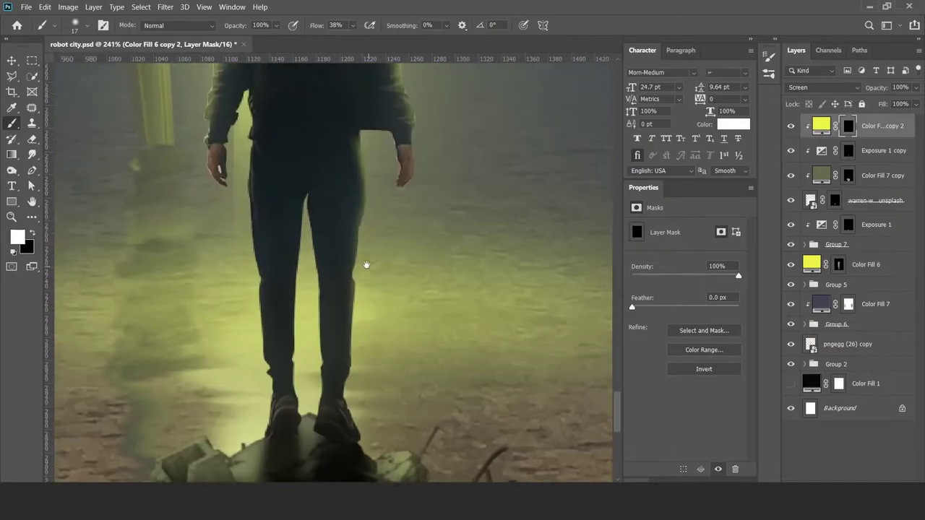
pyautogui.press('x')
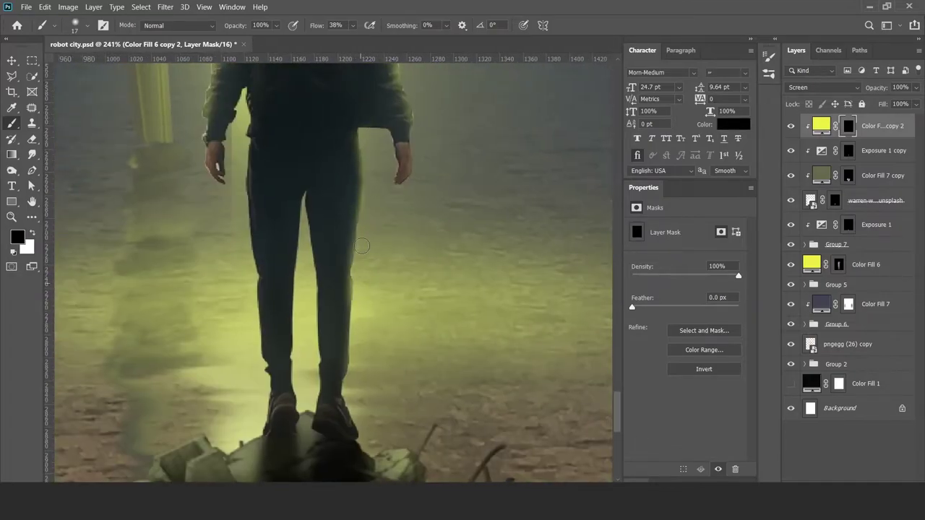
pyautogui.press('x')
pyautogui.scroll(-5, 360, 298)
pyautogui.press('x')
pyautogui.scroll(5, 266, 248)
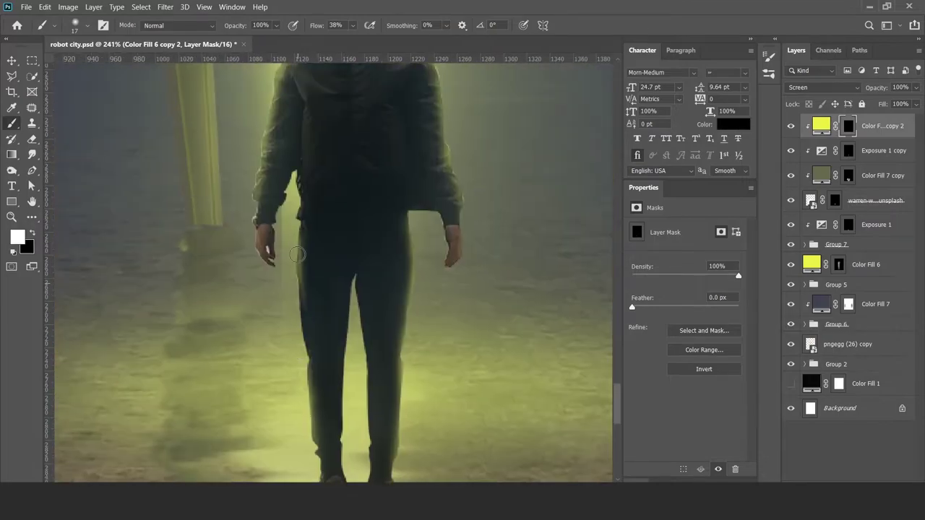
pyautogui.scroll(3, 304, 346)
# Trace the jacket edge, refine the glow mask, and duplicate it as Color Fill 6 copy 3.
pyautogui.hotkey('alt', '[')
pyautogui.hotkey('alt', '[')
pyautogui.hotkey('alt', '[')
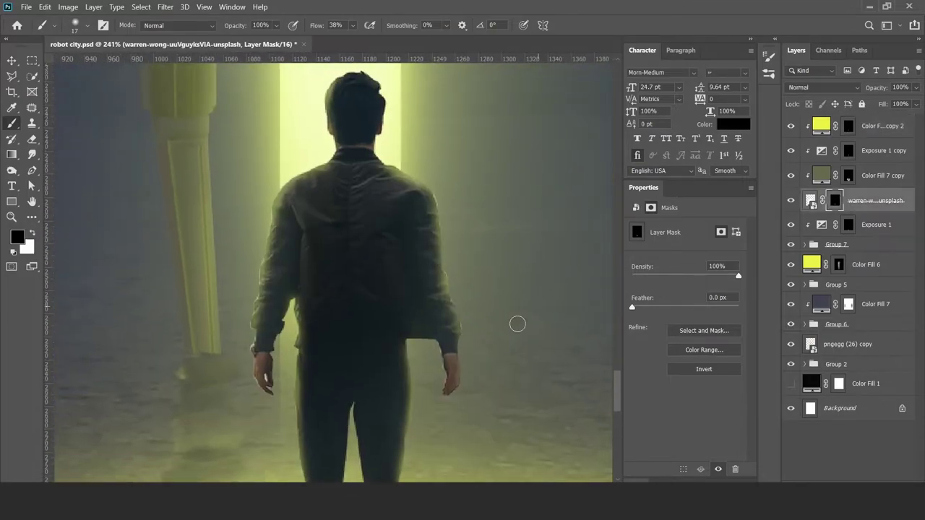
pyautogui.scroll(6, 516, 324)
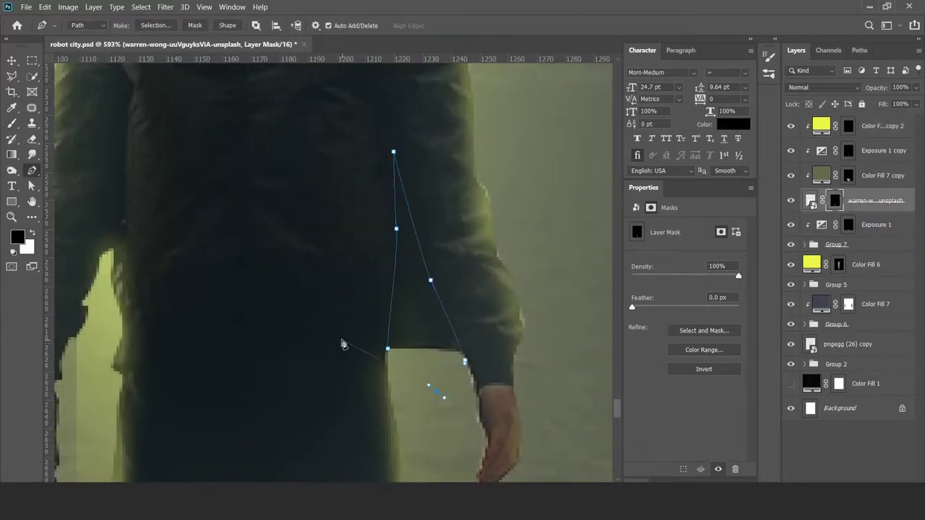
pyautogui.press('v')
pyautogui.scroll(-5, 221, 347)
pyautogui.scroll(5, 571, 253)
pyautogui.click(861, 126)
pyautogui.press('b')
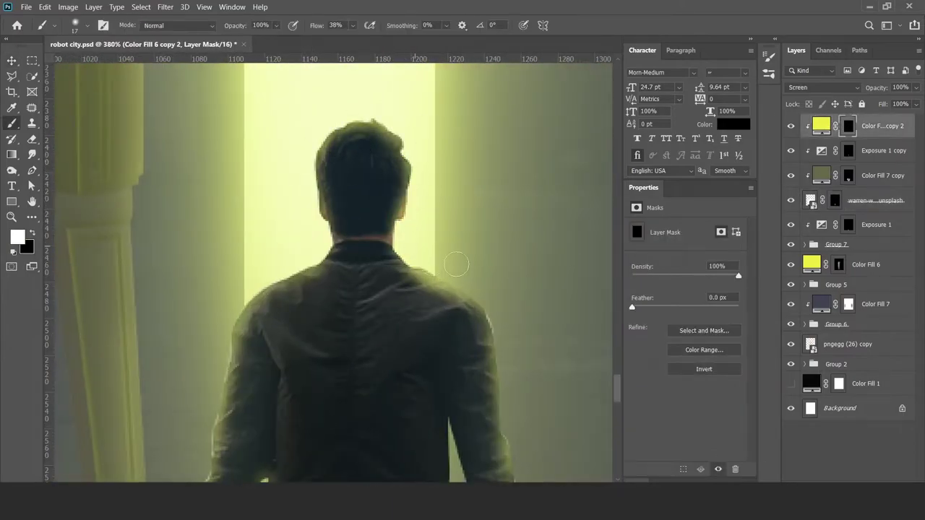
pyautogui.scroll(-8, 285, 288)
pyautogui.scroll(-4, 434, 238)
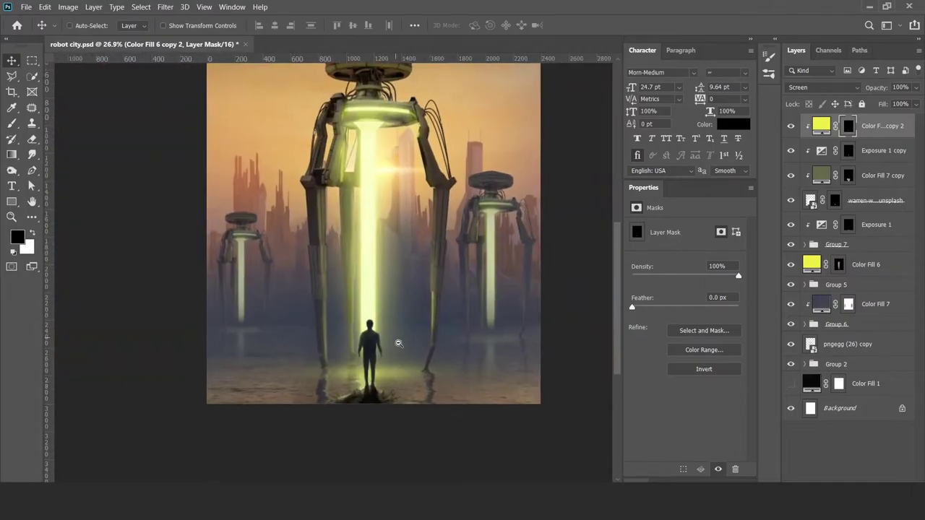
pyautogui.hotkey('ctrl', 'j')
# Set white as the paint colour and pick a lens flare brush from the presets.
pyautogui.press('x')
pyautogui.scroll(-2, 528, 218)
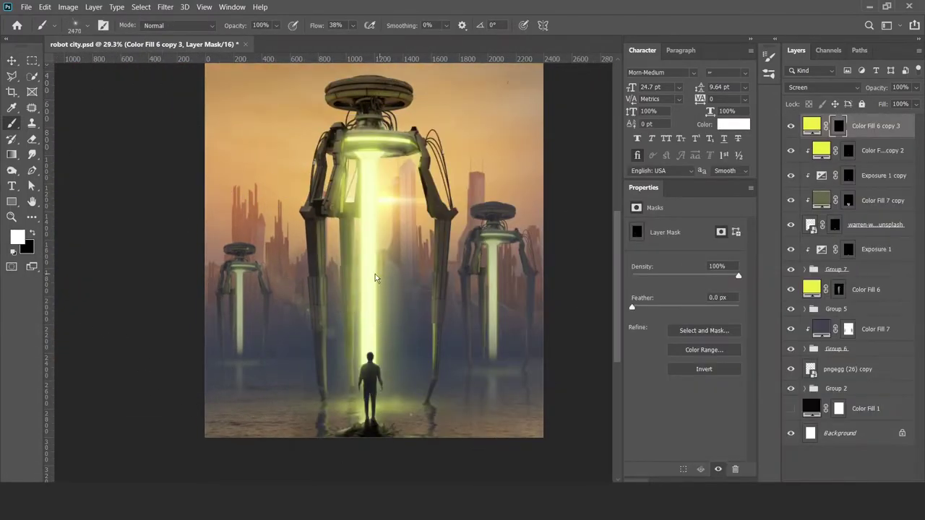
pyautogui.rightClick(318, 117)
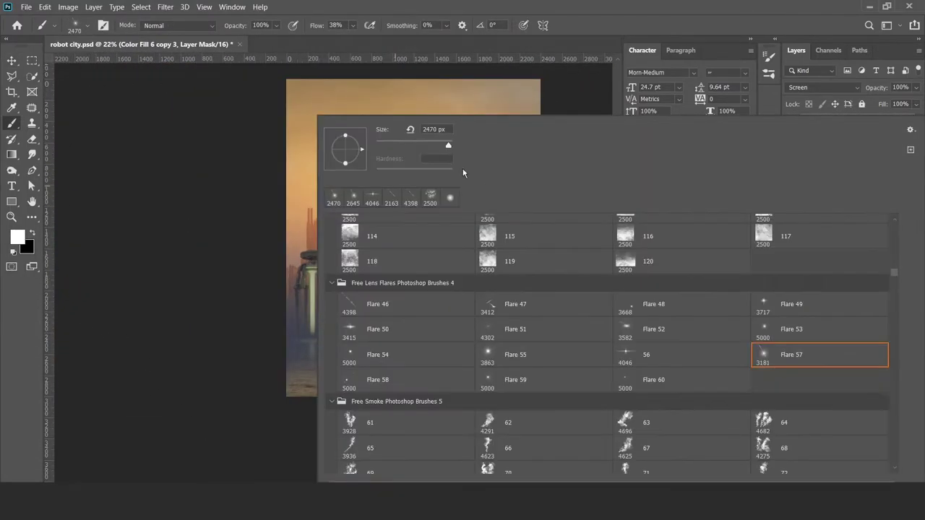
pyautogui.press('Escape')
pyautogui.rightClick(318, 117)
pyautogui.doubleClick(681, 328)
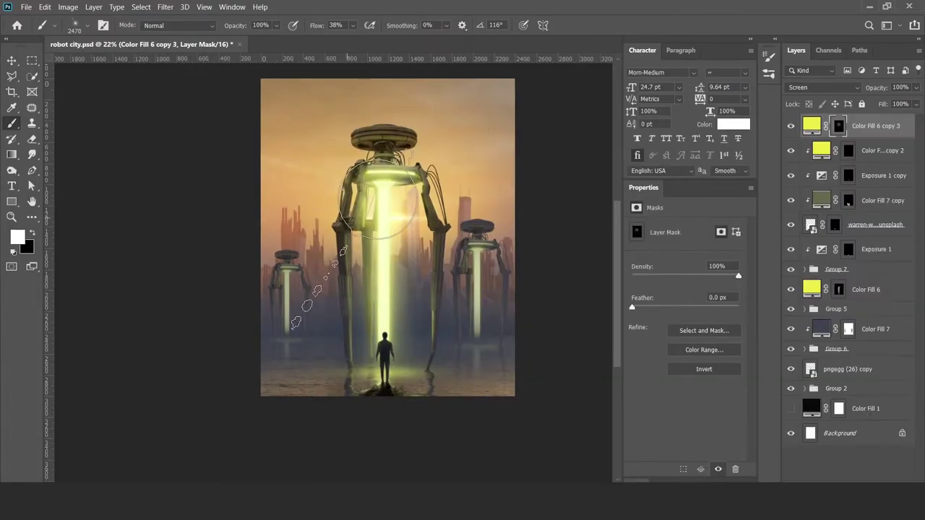
pyautogui.scroll(-3, 361, 238)
pyautogui.scroll(3, 361, 238)
# Switch to a large 5000 px flare brush for the glow.
pyautogui.rightClick(318, 117)
pyautogui.press('Escape')
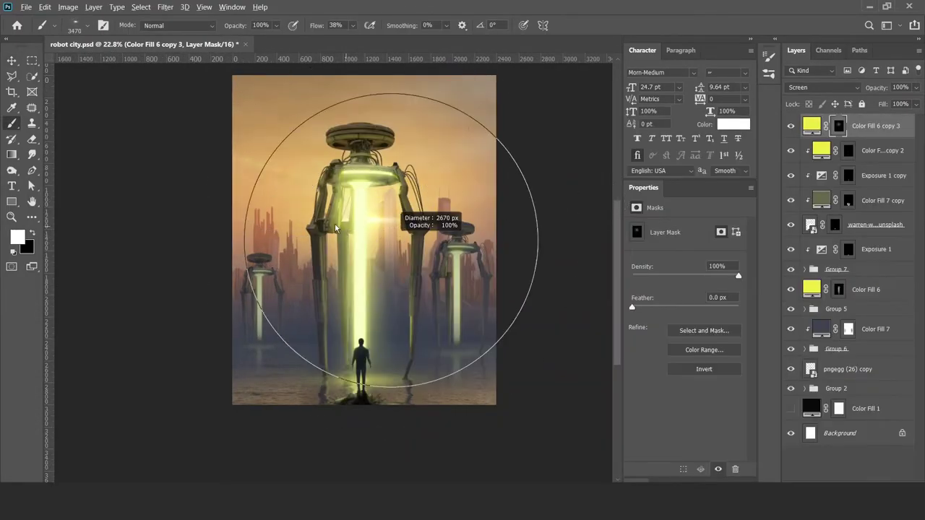
pyautogui.scroll(3, 397, 351)
pyautogui.scroll(-4, 397, 351)
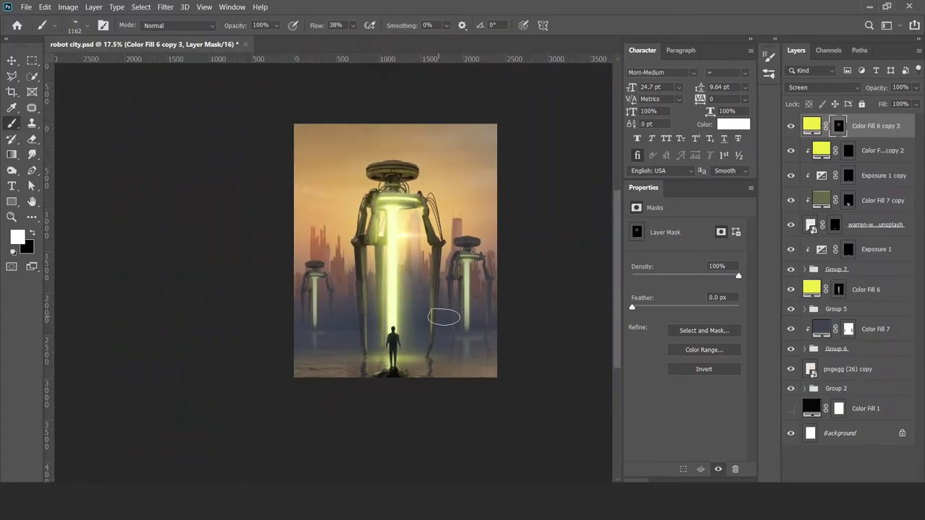
pyautogui.rightClick(317, 115)
pyautogui.doubleClick(547, 380)
pyautogui.scroll(5, 465, 302)
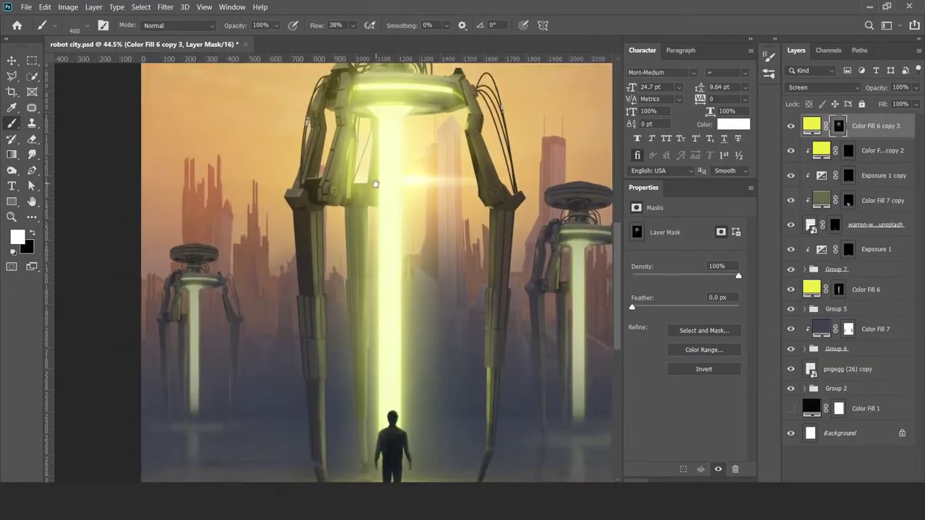
pyautogui.press('x')
# Paint white flare light over the robot top, legs and lower beam, then duplicate the glow layer.
pyautogui.moveTo(405, 274)
pyautogui.mouseDown()
pyautogui.moveTo(370, 245)
pyautogui.moveTo(386, 229)
pyautogui.mouseUp()
pyautogui.press('x')
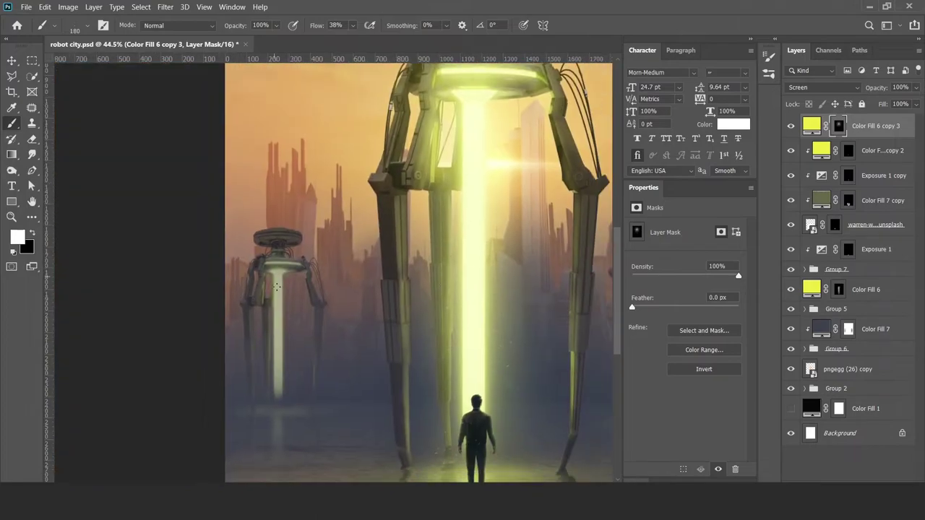
pyautogui.moveTo(282, 88); pyautogui.dragTo(376, 115)
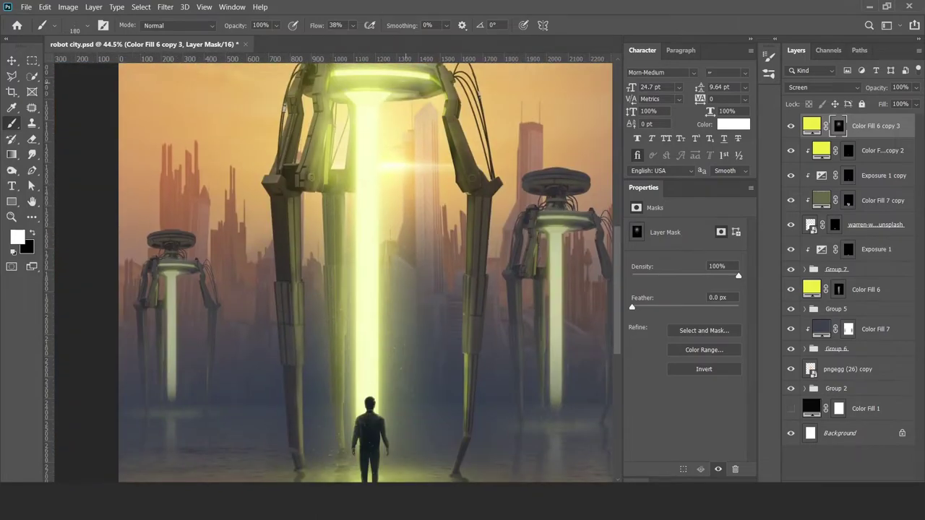
pyautogui.moveTo(310, 220); pyautogui.dragTo(318, 115)
pyautogui.rightClick(318, 115)
pyautogui.keyDown('alt'); pyautogui.rightClick(341, 342); pyautogui.keyUp('alt')
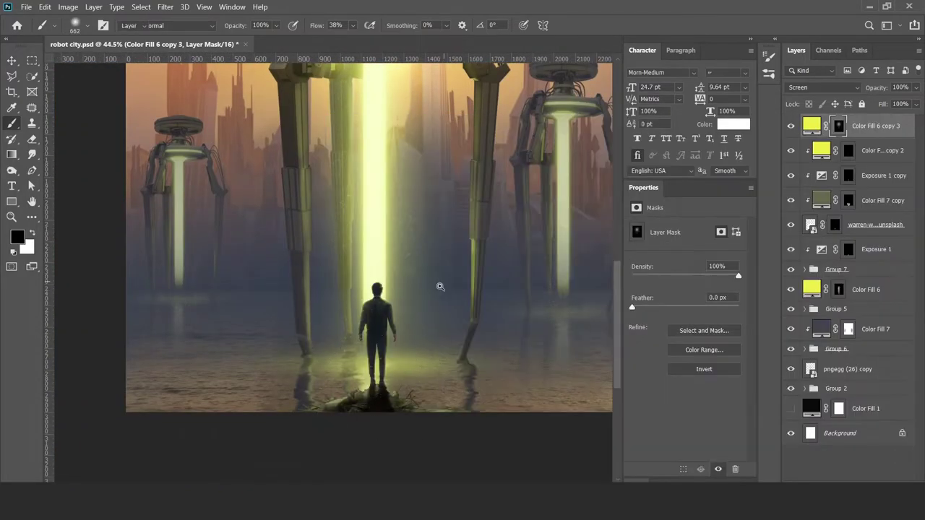
pyautogui.hotkey('ctrl', '0')
pyautogui.press('v')
pyautogui.hotkey('ctrl', 'j')
# Fill the copy's mask black and choose a soft 500 px brush.
pyautogui.hotkey('ctrl', 'i')
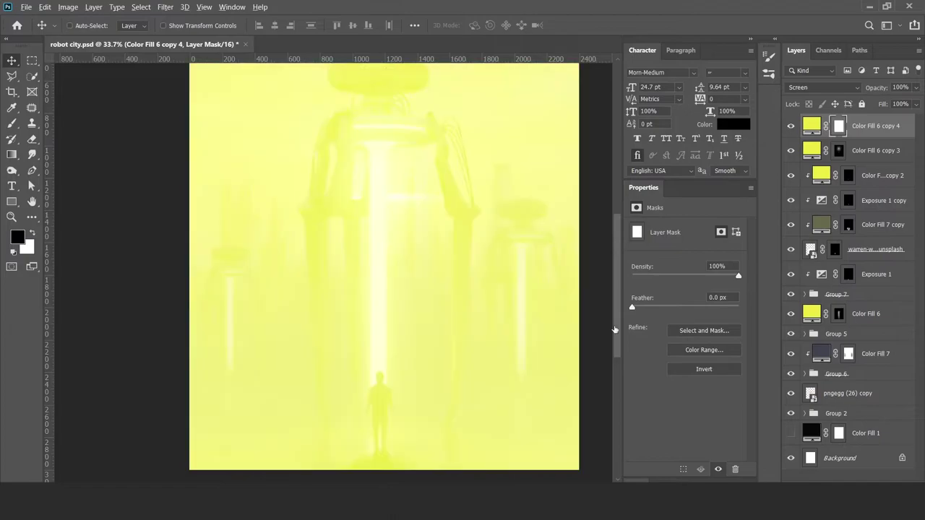
pyautogui.hotkey('alt', 'BackSpace')
pyautogui.press('b')
pyautogui.rightClick(318, 116)
pyautogui.scroll(-5, 606, 245)
pyautogui.scroll(-1, 605, 245)
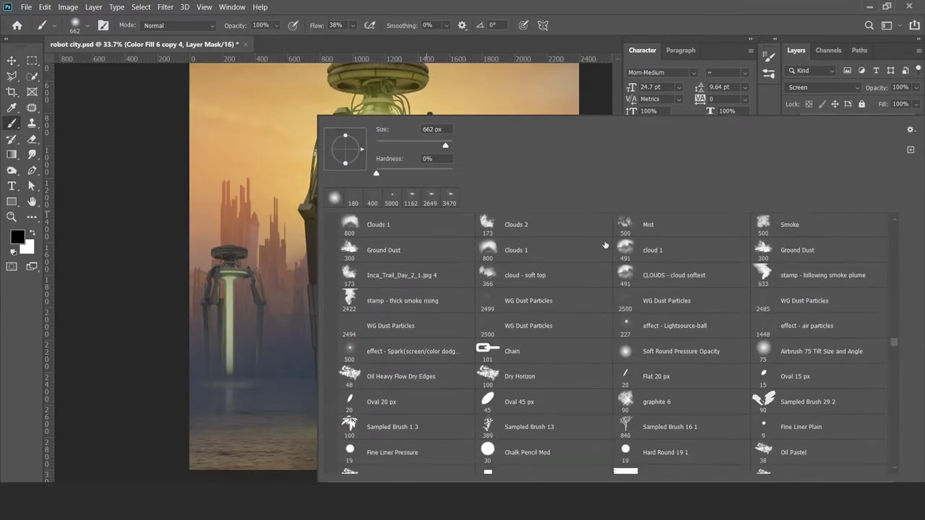
pyautogui.scroll(2, 605, 245)
pyautogui.click(607, 246)
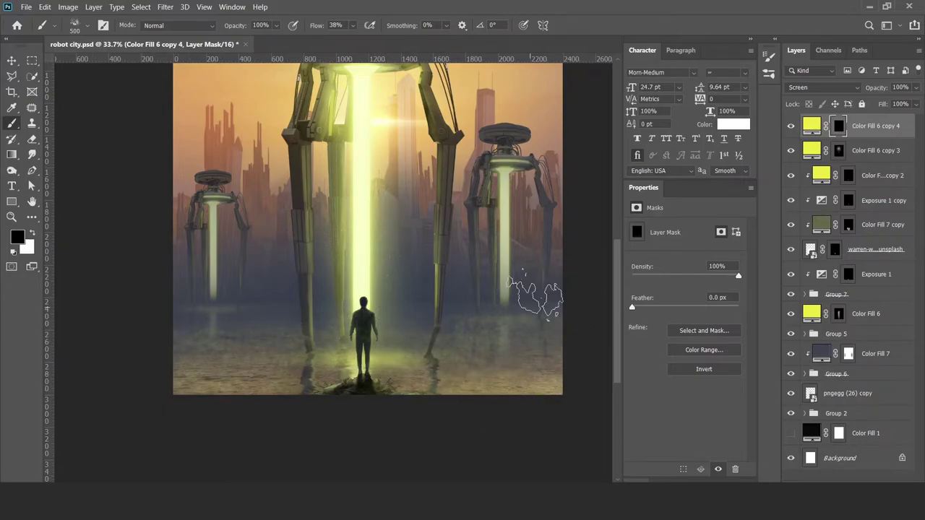
# Make the glow layer's fill an orange sampled from the sky, comparing against Layer 4 copy.
pyautogui.rightClick(366, 253)
pyautogui.press('Escape')
pyautogui.click(467, 87)
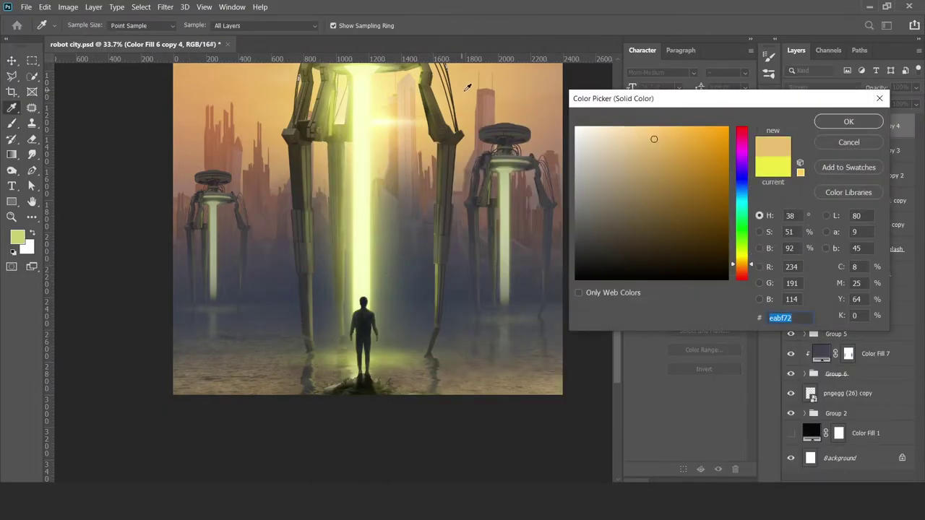
pyautogui.press('Return')
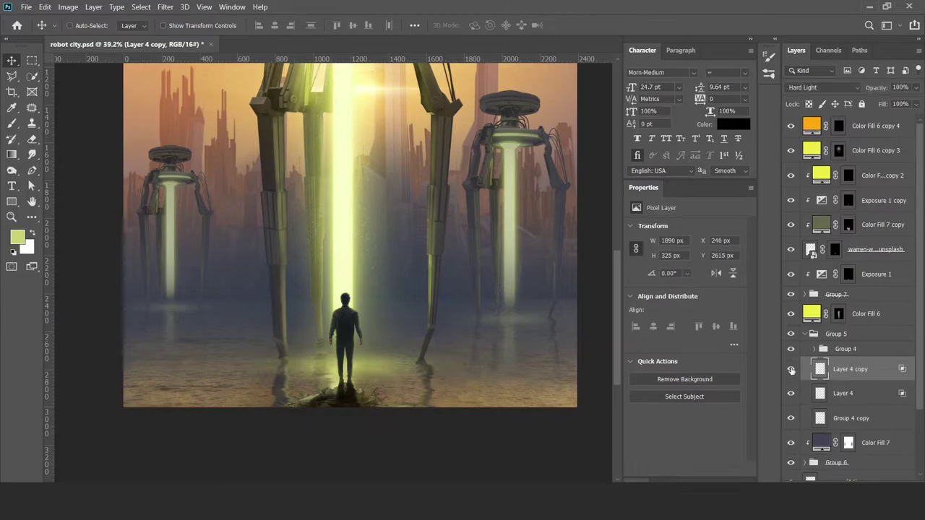
pyautogui.click(791, 369)
pyautogui.click(791, 369)
pyautogui.click(791, 369)
pyautogui.click(791, 369)
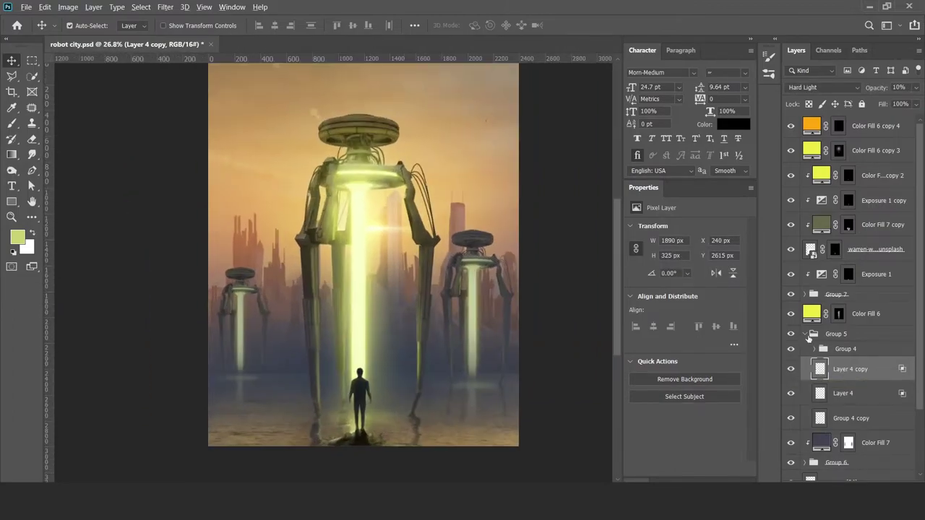
# Duplicate the haze fill layer with an inverted mask at 80% opacity.
pyautogui.click(809, 336)
pyautogui.scroll(3, 487, 342)
pyautogui.scroll(-5, 451, 286)
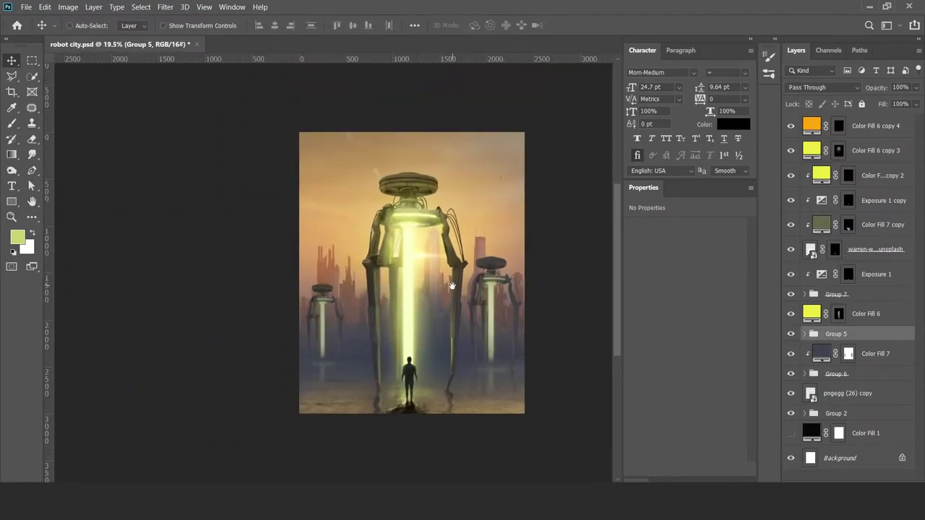
pyautogui.scroll(2, 451, 286)
pyautogui.hotkey('ctrl', 'j')
pyautogui.hotkey('ctrl', 'i')
pyautogui.press('b')
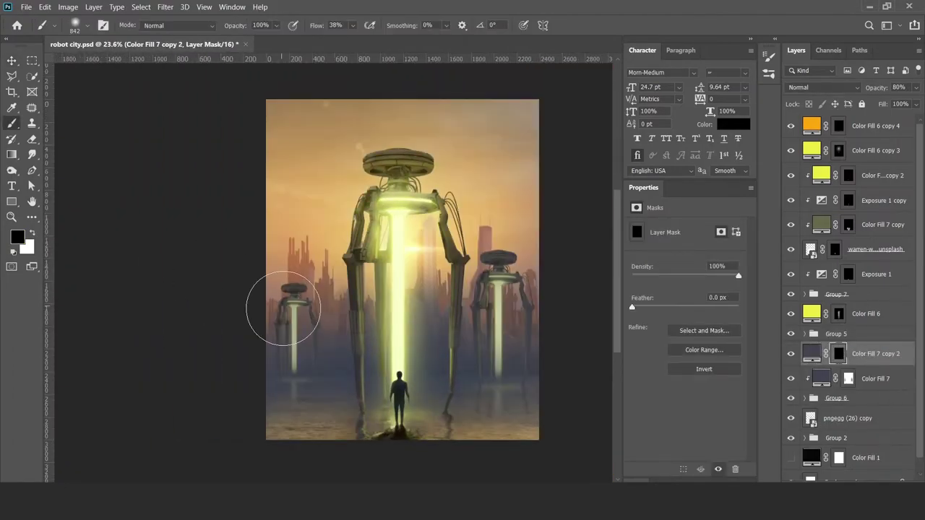
# Change the haze layer's fill colour to dark blue-grey #292b53.
pyautogui.doubleClick(812, 353)
pyautogui.click(682, 204)
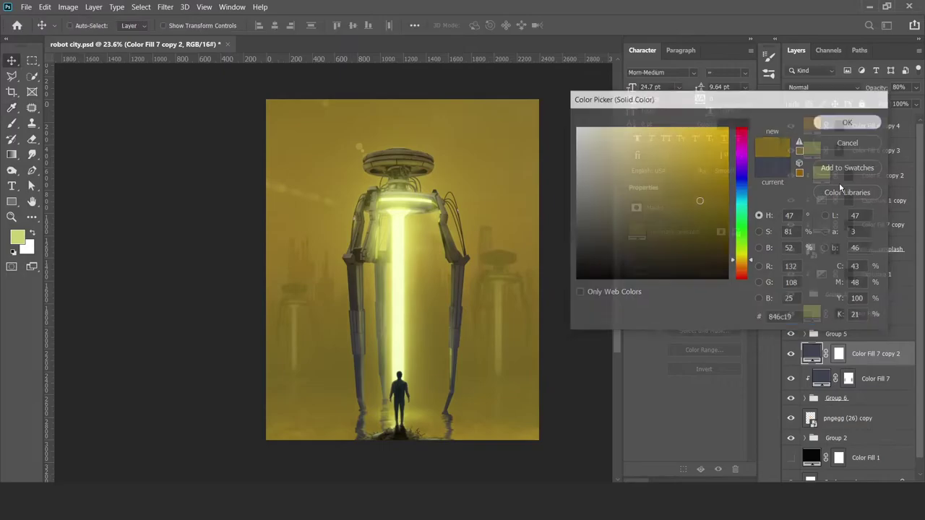
pyautogui.click(844, 119)
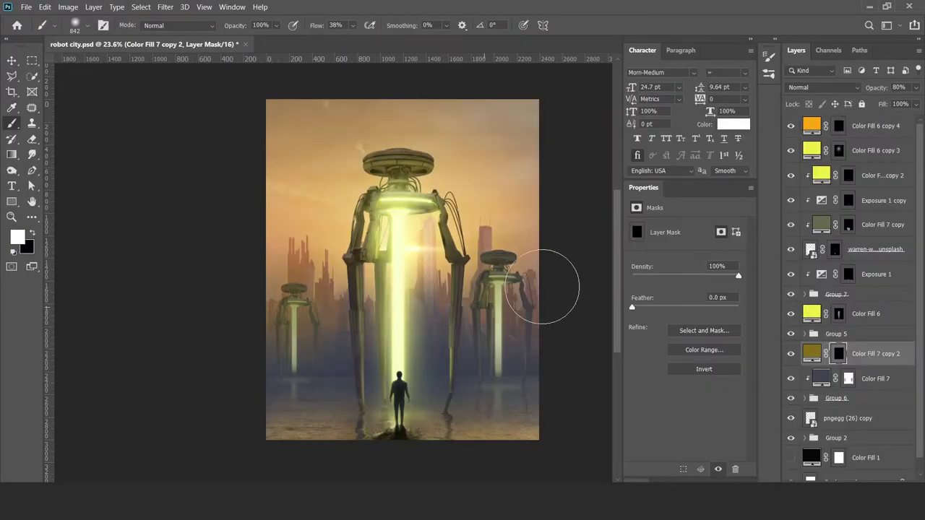
pyautogui.doubleClick(812, 354)
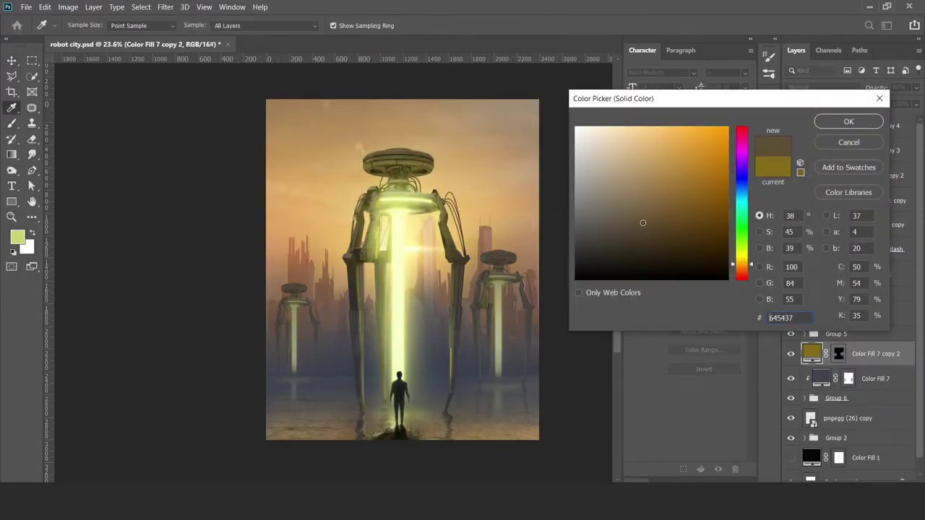
pyautogui.write('292b53')
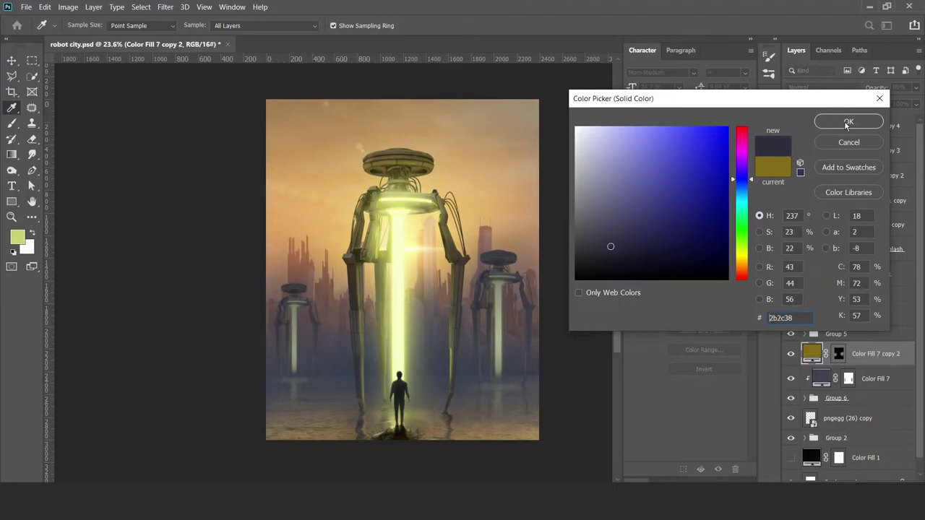
pyautogui.click(848, 122)
# Merge all visible layers into a new Layer 5 on top.
pyautogui.click(838, 353)
pyautogui.hotkey('ctrl', '-')
pyautogui.hotkey('ctrl', 'shift', 'alt', 'e')
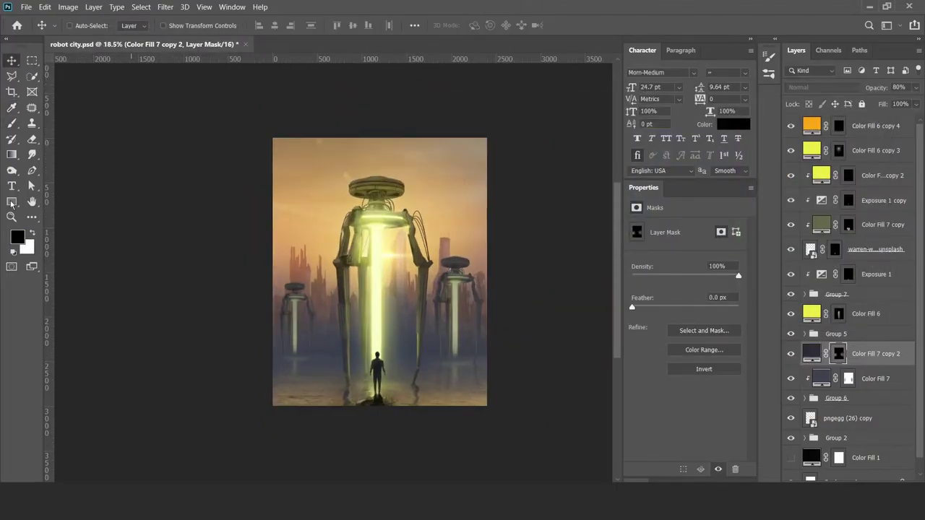
pyautogui.hotkey('ctrl', '+')
pyautogui.hotkey('ctrl', '+')
pyautogui.hotkey('ctrl', '+')
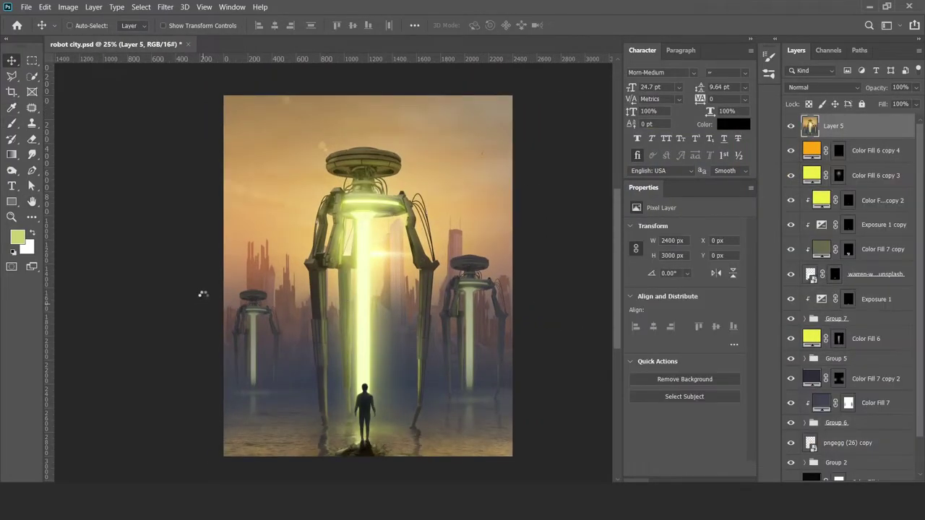
# Convert Layer 5 to a smart object and, in Camera Raw, warm it and boost contrast and saturation.
pyautogui.click(166, 6)
pyautogui.click(219, 75)
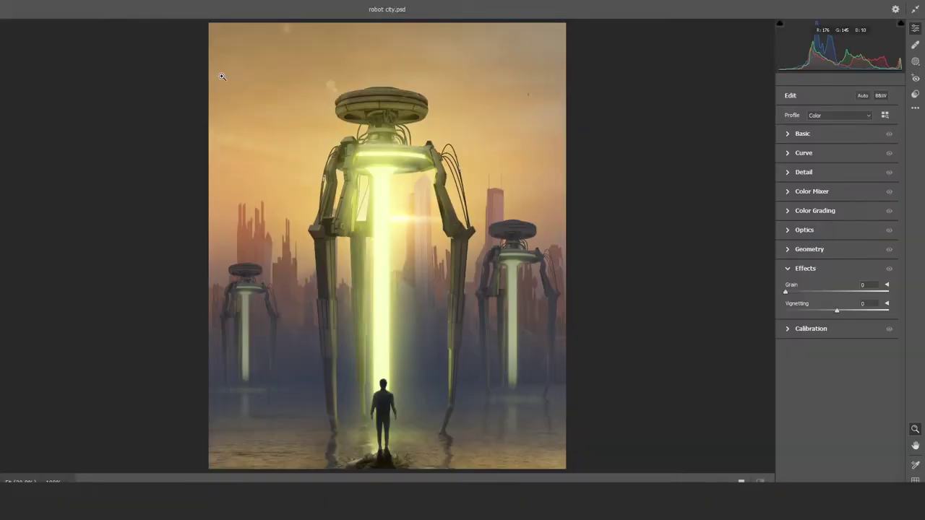
pyautogui.click(787, 134)
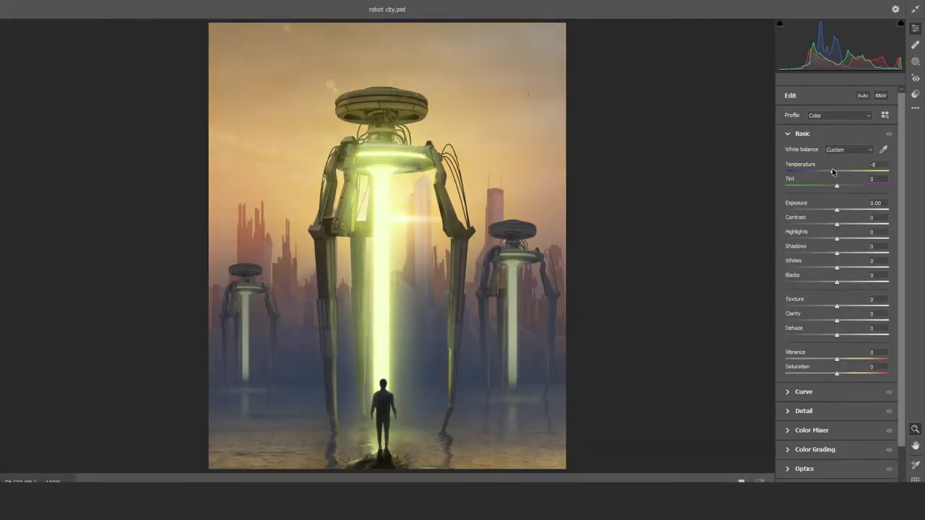
pyautogui.moveTo(832, 171); pyautogui.dragTo(842, 185)
pyautogui.moveTo(836, 224); pyautogui.dragTo(855, 224)
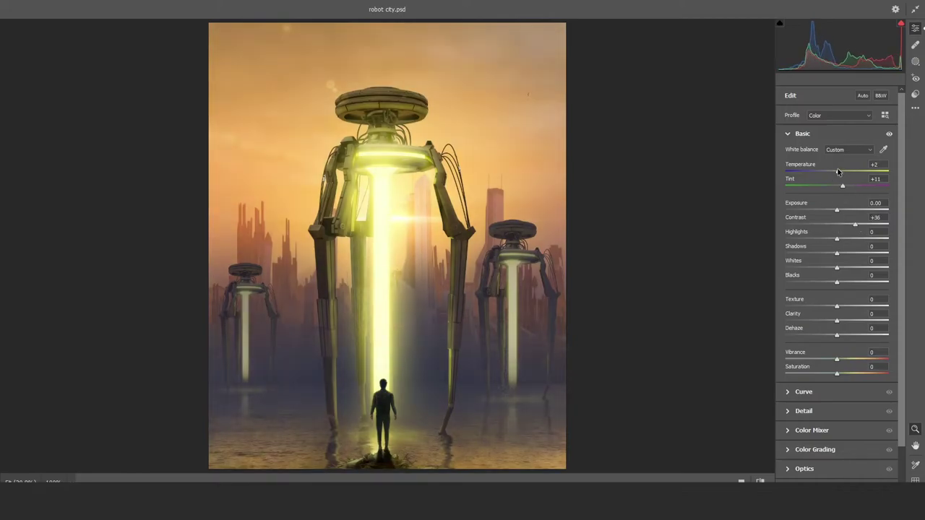
pyautogui.moveTo(838, 171); pyautogui.dragTo(841, 172)
pyautogui.moveTo(836, 209); pyautogui.dragTo(840, 211)
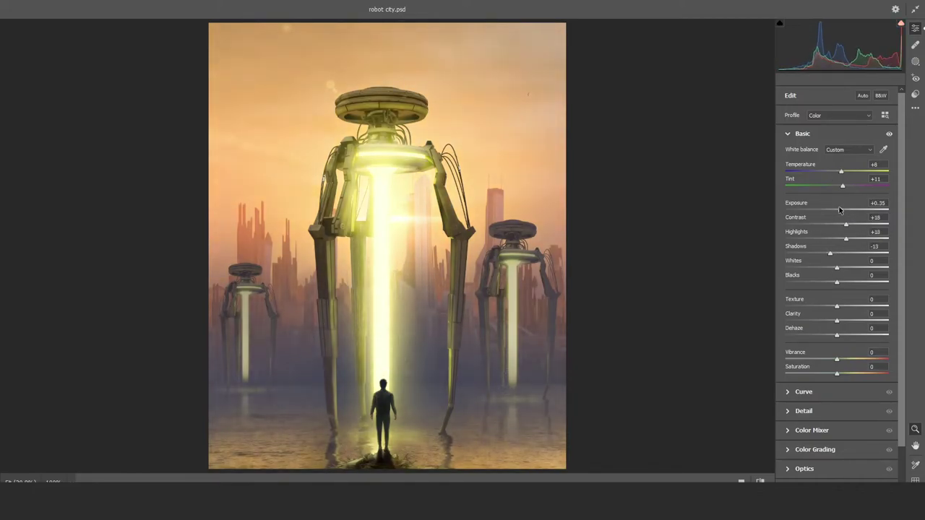
pyautogui.doubleClick(839, 210)
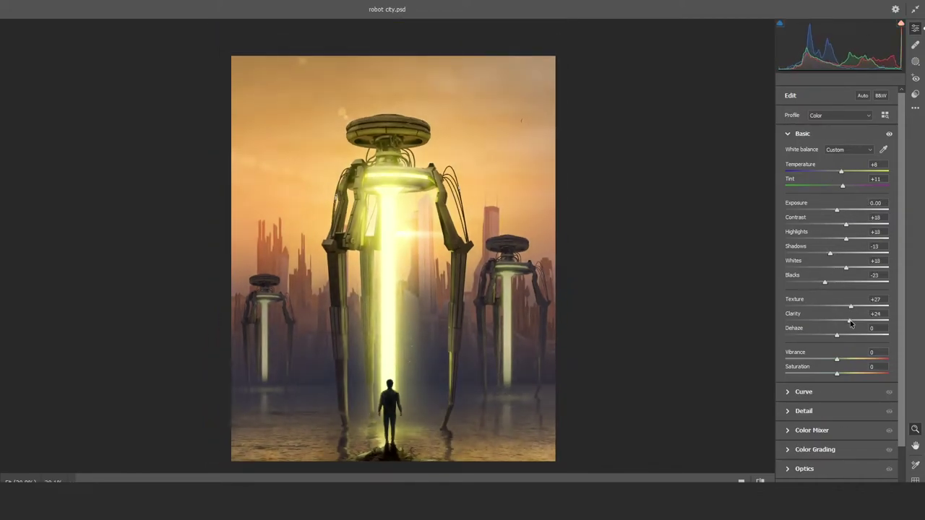
pyautogui.moveTo(829, 373); pyautogui.dragTo(841, 375)
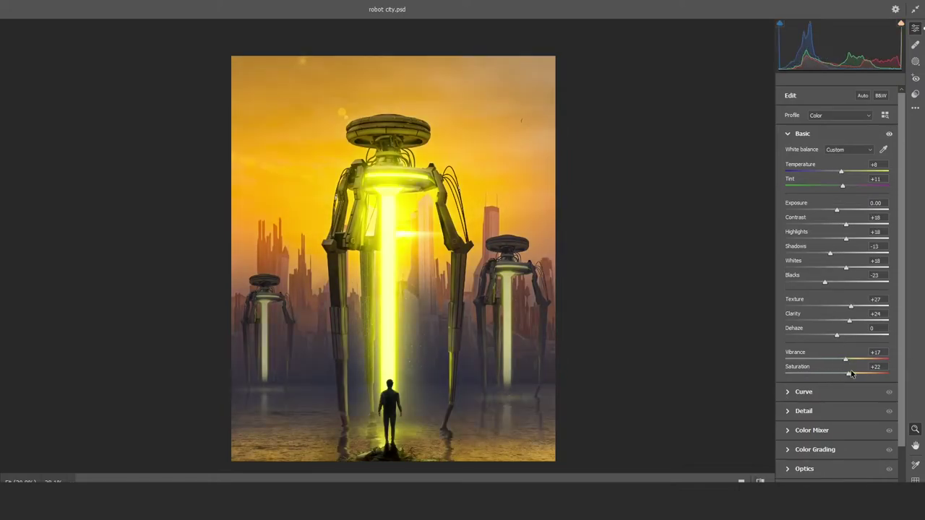
# Darken the light tones on the curve and grade midtones, shadows and highlights toward orange.
pyautogui.click(803, 391)
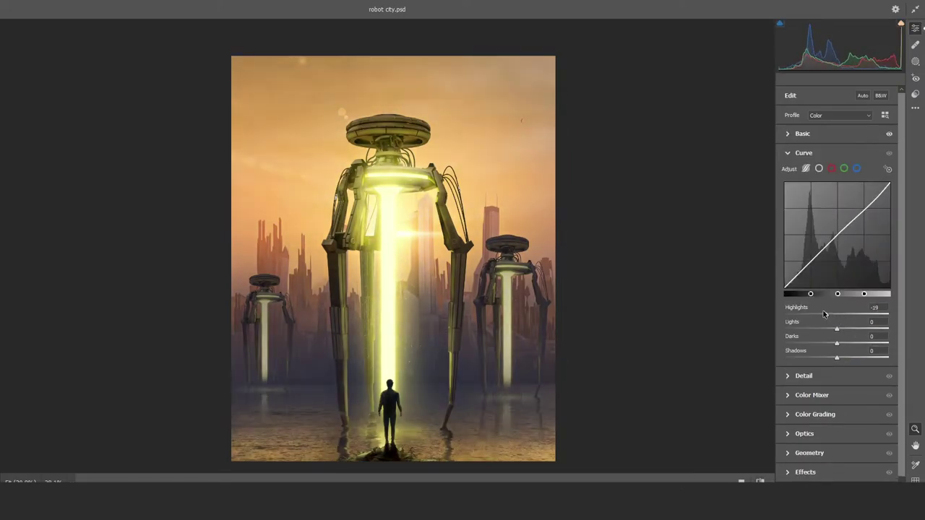
pyautogui.moveTo(838, 329); pyautogui.dragTo(828, 330)
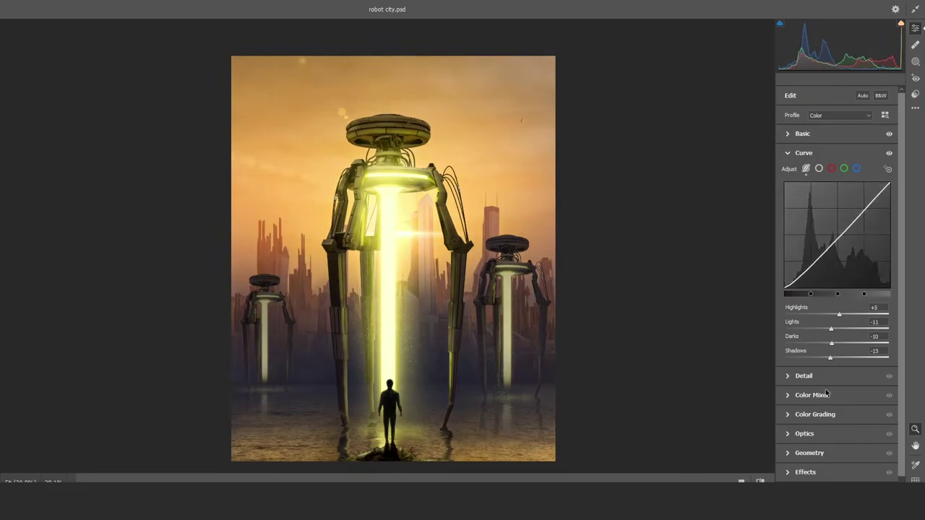
pyautogui.click(804, 376)
pyautogui.click(789, 293)
pyautogui.moveTo(836, 276); pyautogui.dragTo(858, 263)
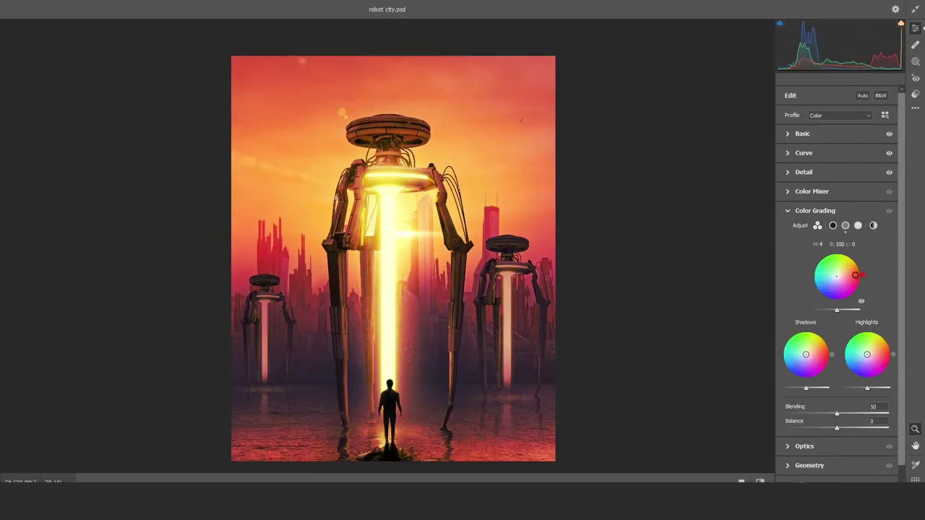
pyautogui.moveTo(805, 354)
pyautogui.mouseDown()
pyautogui.moveTo(822, 346)
pyautogui.moveTo(795, 374)
pyautogui.moveTo(805, 355)
pyautogui.mouseUp()
pyautogui.moveTo(867, 354); pyautogui.dragTo(879, 341)
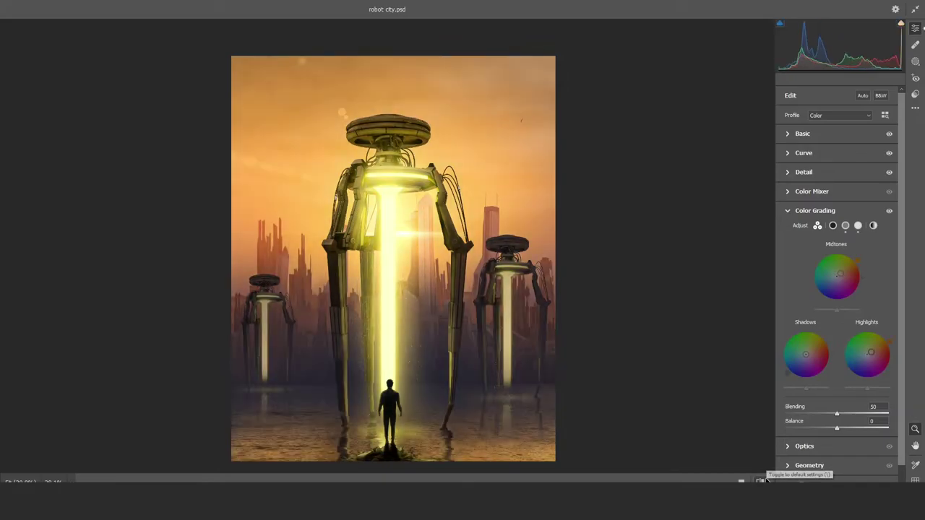
# Add a corner vignette, shift the calibration shadows tint and apply the Camera Raw filter.
pyautogui.click(804, 446)
pyautogui.moveTo(836, 271); pyautogui.dragTo(825, 271)
pyautogui.moveTo(829, 255); pyautogui.dragTo(831, 254)
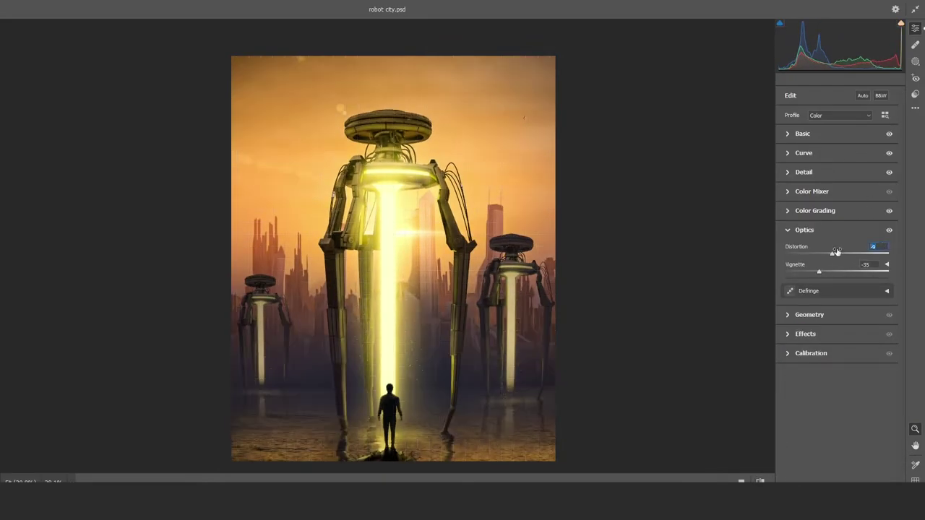
pyautogui.click(788, 334)
pyautogui.moveTo(837, 310); pyautogui.dragTo(831, 311)
pyautogui.click(788, 333)
pyautogui.moveTo(788, 336); pyautogui.dragTo(780, 335)
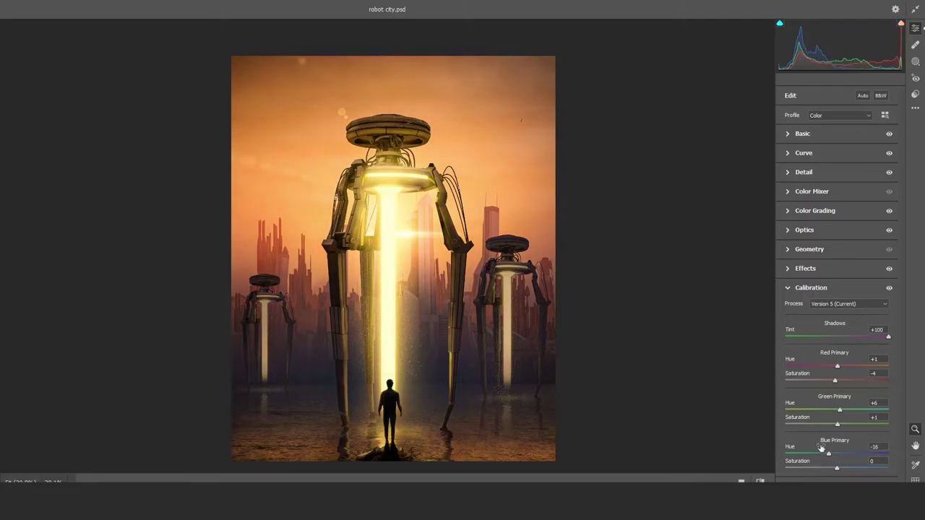
pyautogui.click(787, 288)
pyautogui.click(787, 230)
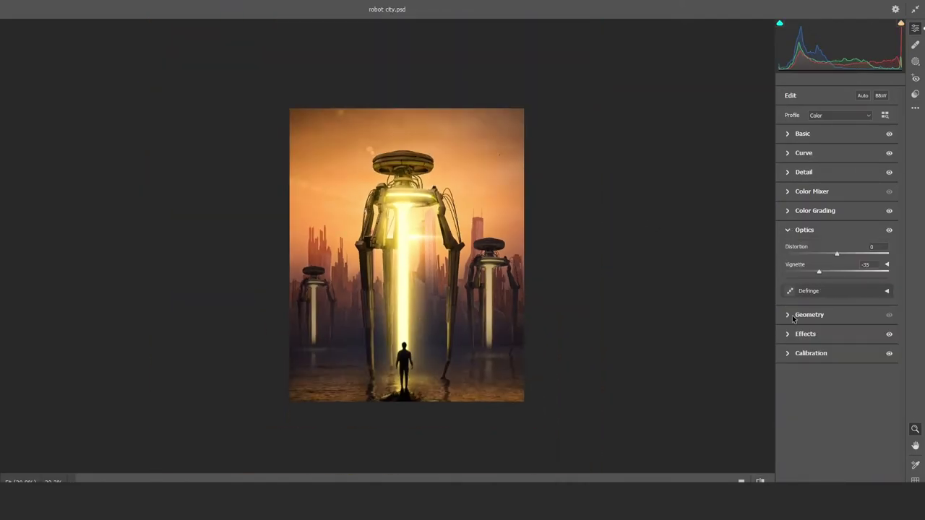
pyautogui.click(789, 334)
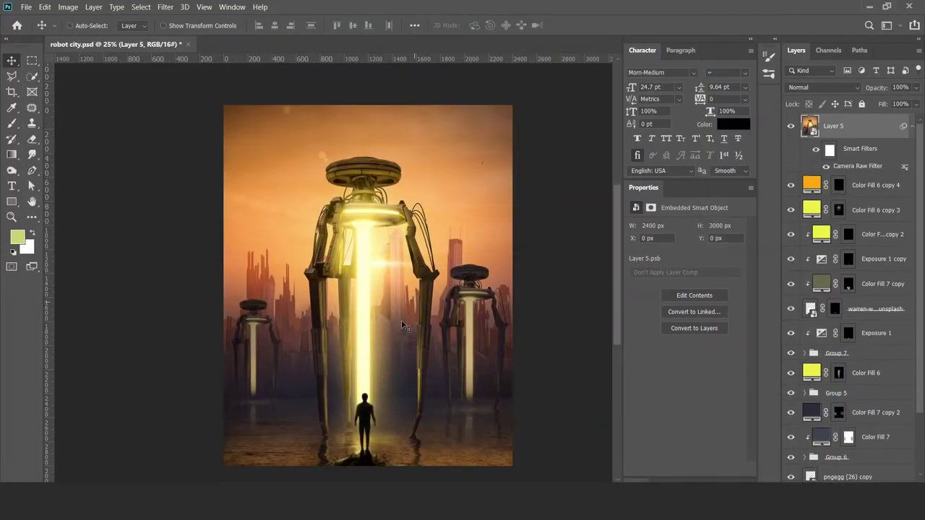
# Duplicate Layer 5, apply a High Pass filter and blend the copy in Overlay.
pyautogui.hotkey('ctrl', 'j')
pyautogui.click(165, 6)
pyautogui.press('Escape')
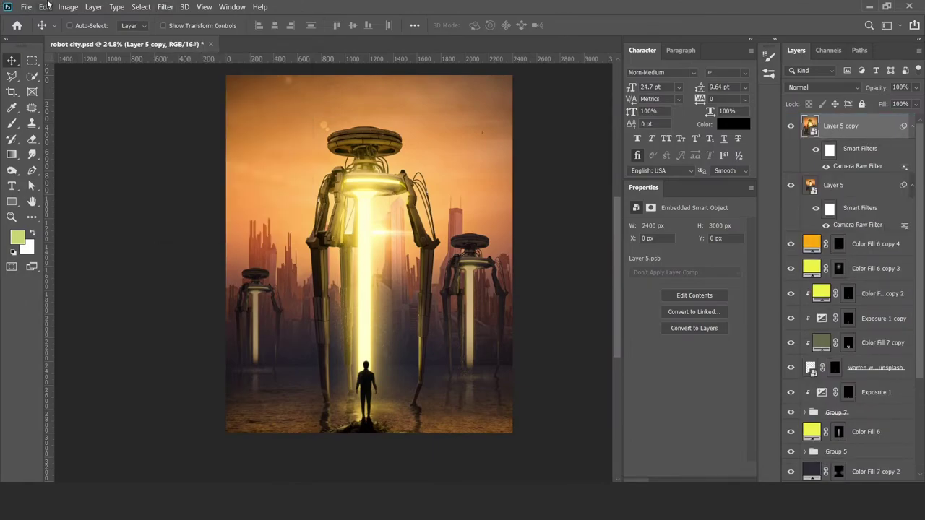
pyautogui.click(165, 6)
pyautogui.click(354, 248)
pyautogui.click(524, 109)
pyautogui.click(823, 86)
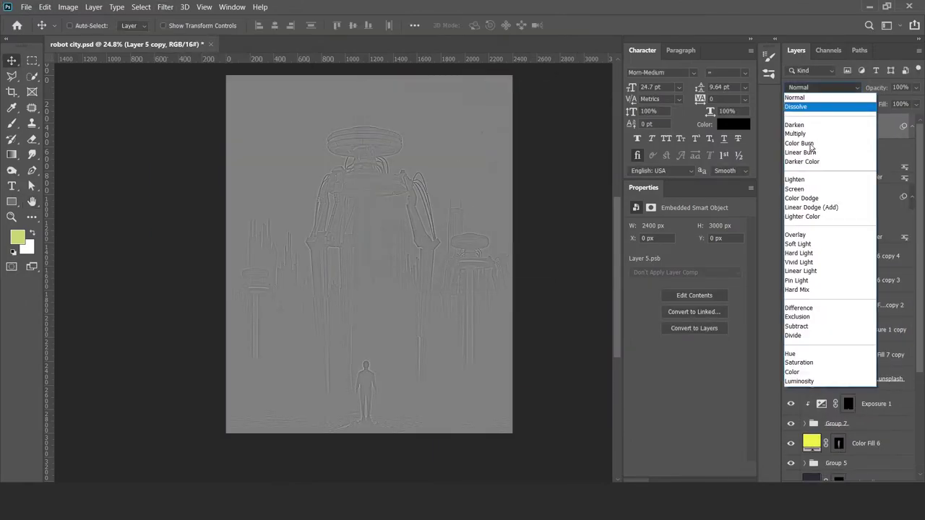
pyautogui.click(802, 242)
# Inspect the sharpening up close, then begin a text layer near the top.
pyautogui.press('v')
pyautogui.scroll(3, 303, 110)
pyautogui.scroll(2, 304, 111)
pyautogui.scroll(-5, 304, 111)
pyautogui.press('t')
pyautogui.hotkey('ctrl', 's')
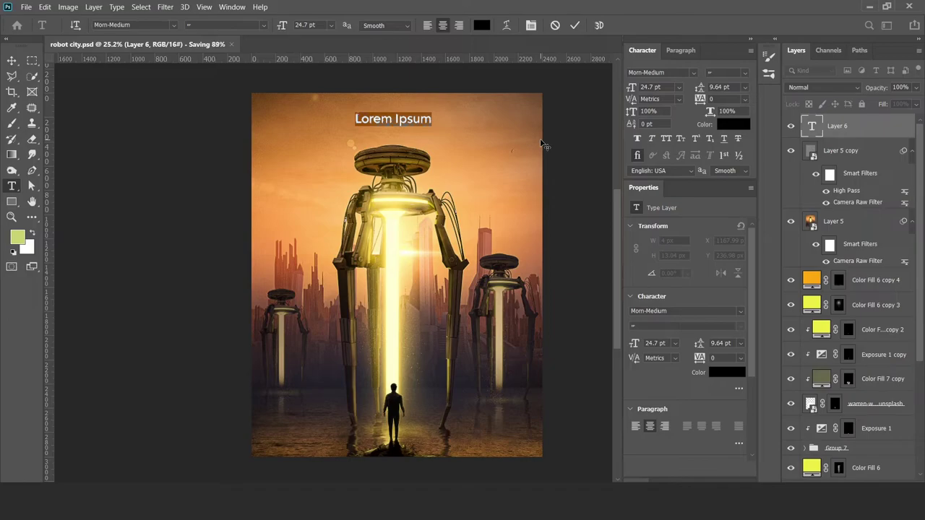
# Commit the OLYMPUS title and colour it with a yellow sampled from the beam.
pyautogui.hotkey('ctrl', 'Return')
pyautogui.press('v')
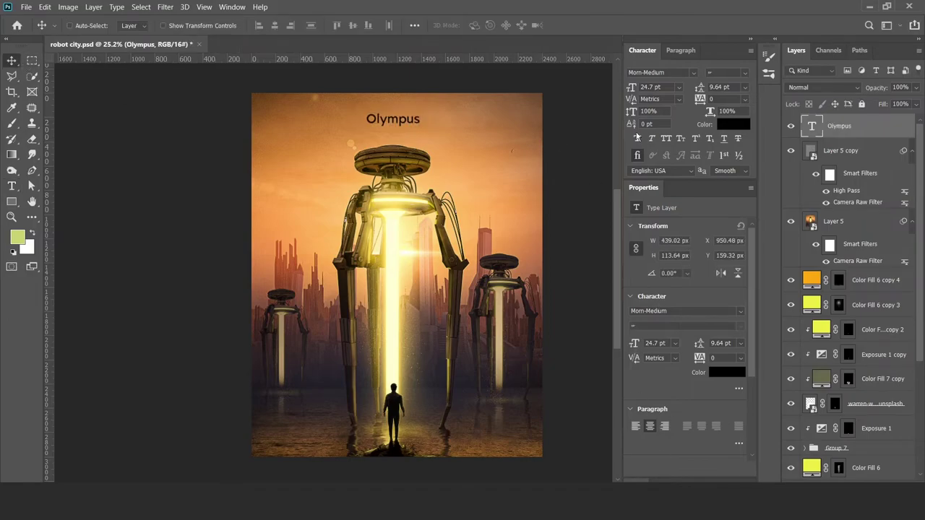
pyautogui.click(726, 372)
pyautogui.click(370, 251)
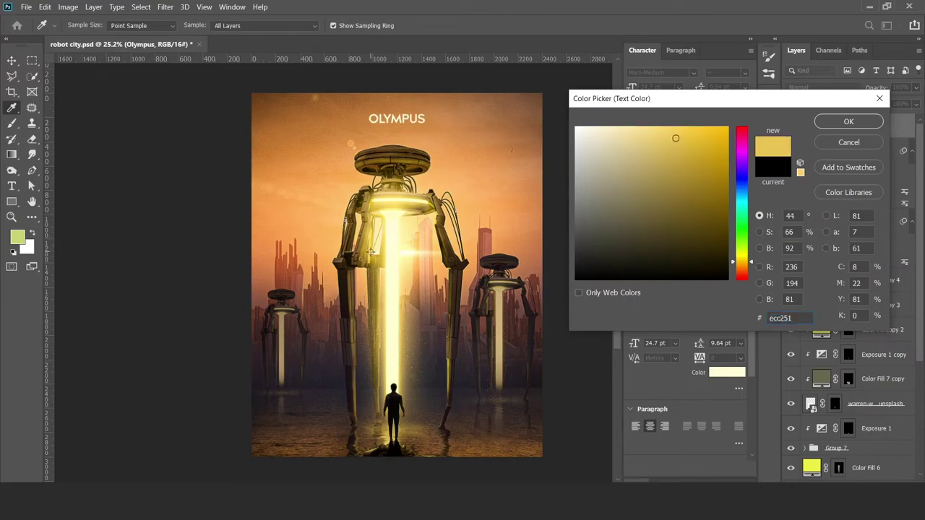
pyautogui.press('Return')
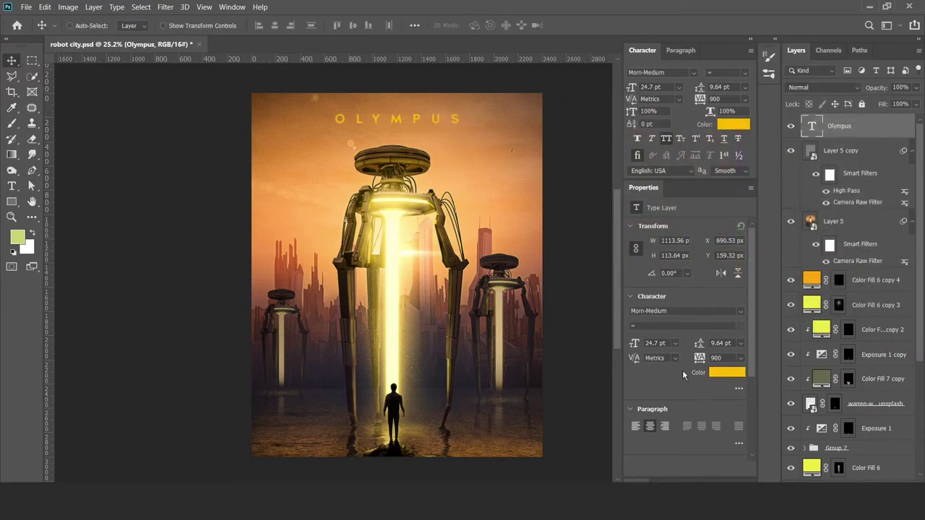
# Scale the OLYMPUS title smaller and set its blend mode to Overlay.
pyautogui.hotkey('ctrl', 't')
pyautogui.moveTo(554, 98); pyautogui.dragTo(498, 101)
pyautogui.press('Return')
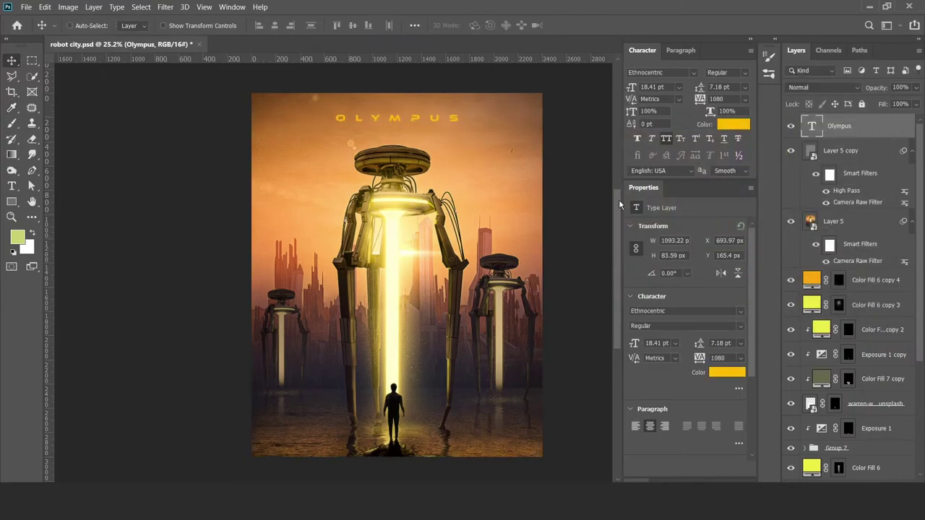
pyautogui.click(823, 87)
pyautogui.click(802, 238)
pyautogui.scroll(-3, 419, 156)
pyautogui.scroll(3, 392, 258)
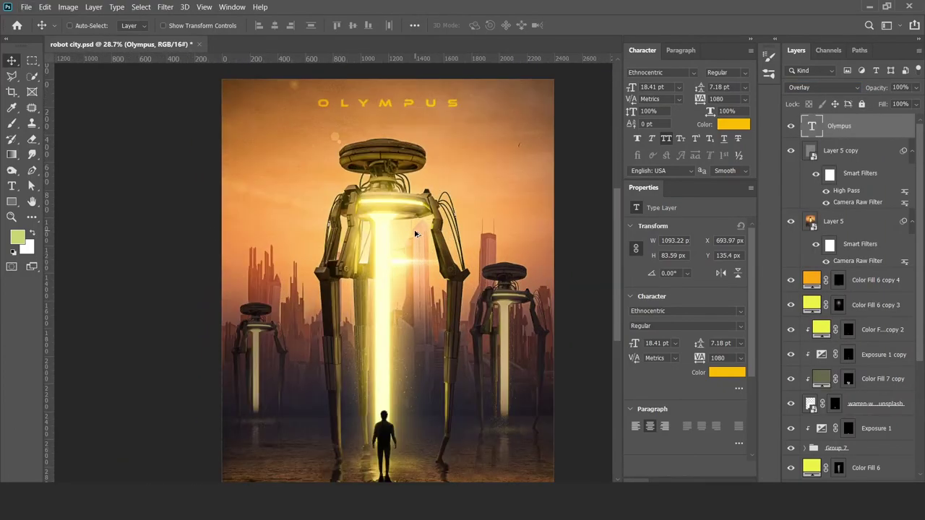
# Place the movie credits block and give it a yellow Color Overlay style.
pyautogui.hotkey('ctrl', 's')
pyautogui.doubleClick(907, 136)
pyautogui.click(477, 361)
pyautogui.click(744, 231)
pyautogui.scroll(5, 289, 238)
pyautogui.click(289, 233)
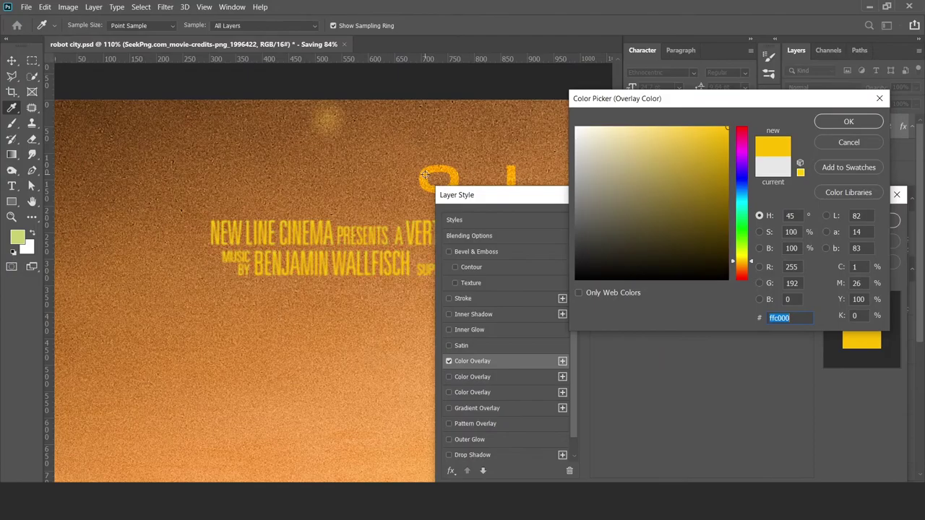
pyautogui.click(877, 120)
# Change the credits' Color Overlay to a paler yellow.
pyautogui.doubleClick(32, 202)
pyautogui.doubleClick(851, 154)
pyautogui.click(725, 238)
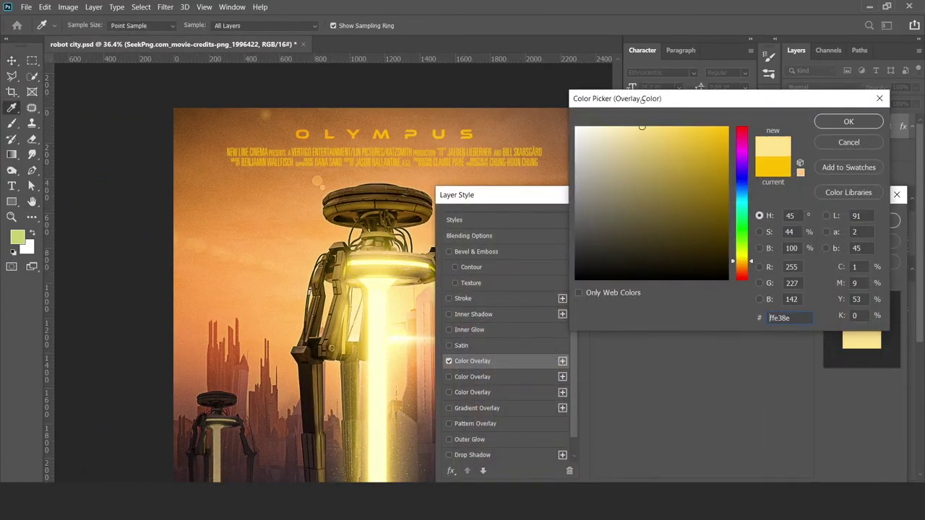
pyautogui.click(848, 120)
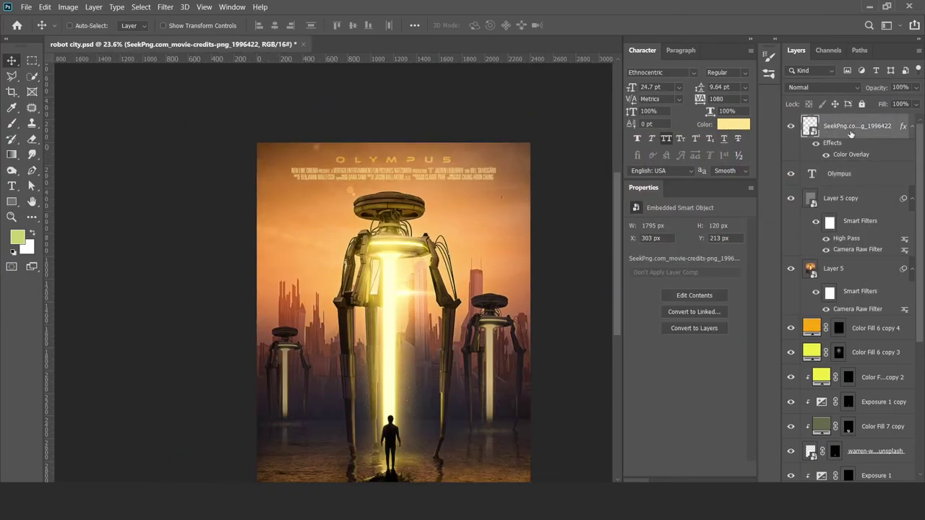
pyautogui.click(853, 175)
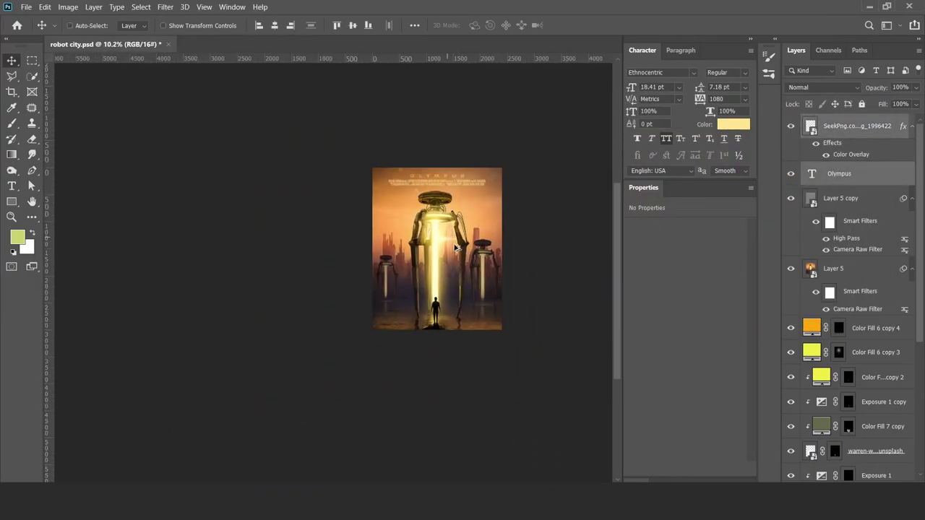
# Save robot city.psd and hide all panels with Tab to view the finished poster.
pyautogui.hotkey('ctrl', 's')
pyautogui.press('Tab')
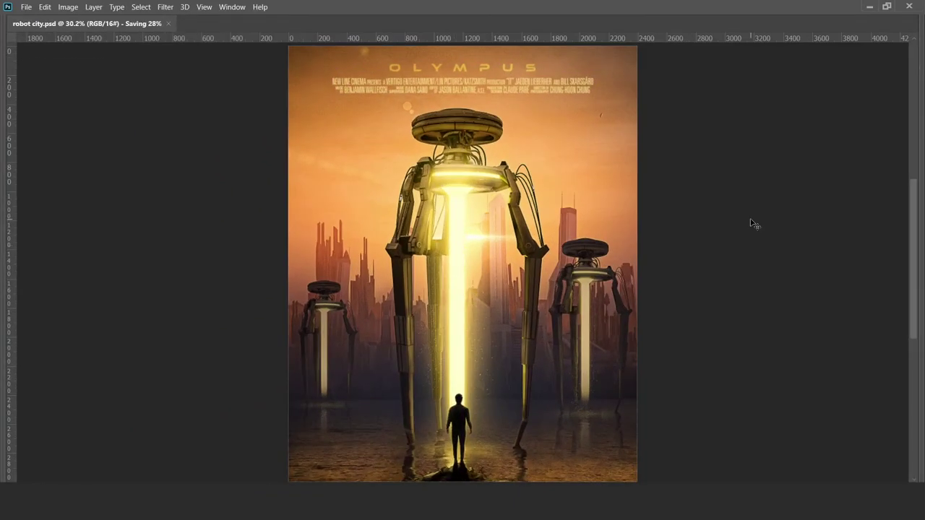